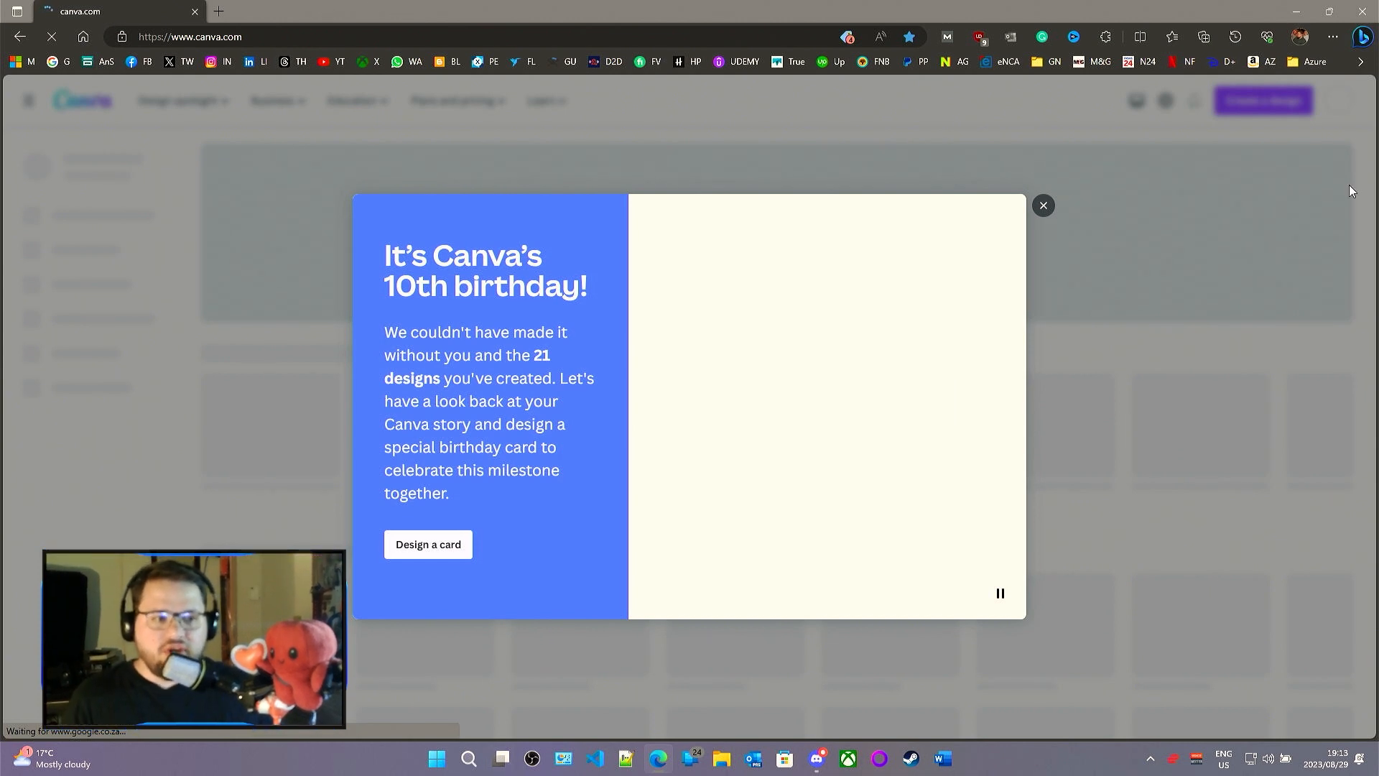
- Dismiss the birthday pop-up and create a new custom-size design 1920 px wide and 1080 px high
{"action": "left_click", "coordinate": [1043, 205]}
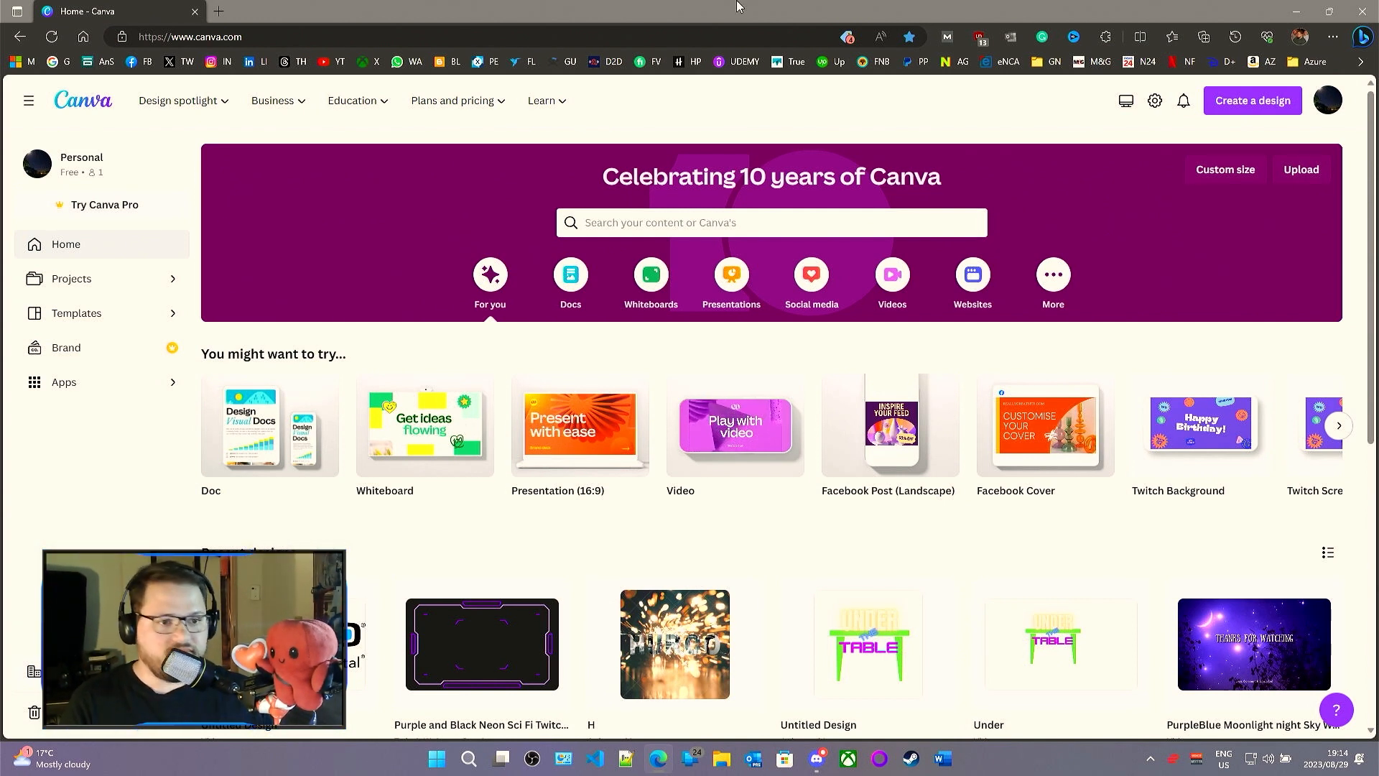
{"action": "left_click", "coordinate": [1253, 100]}
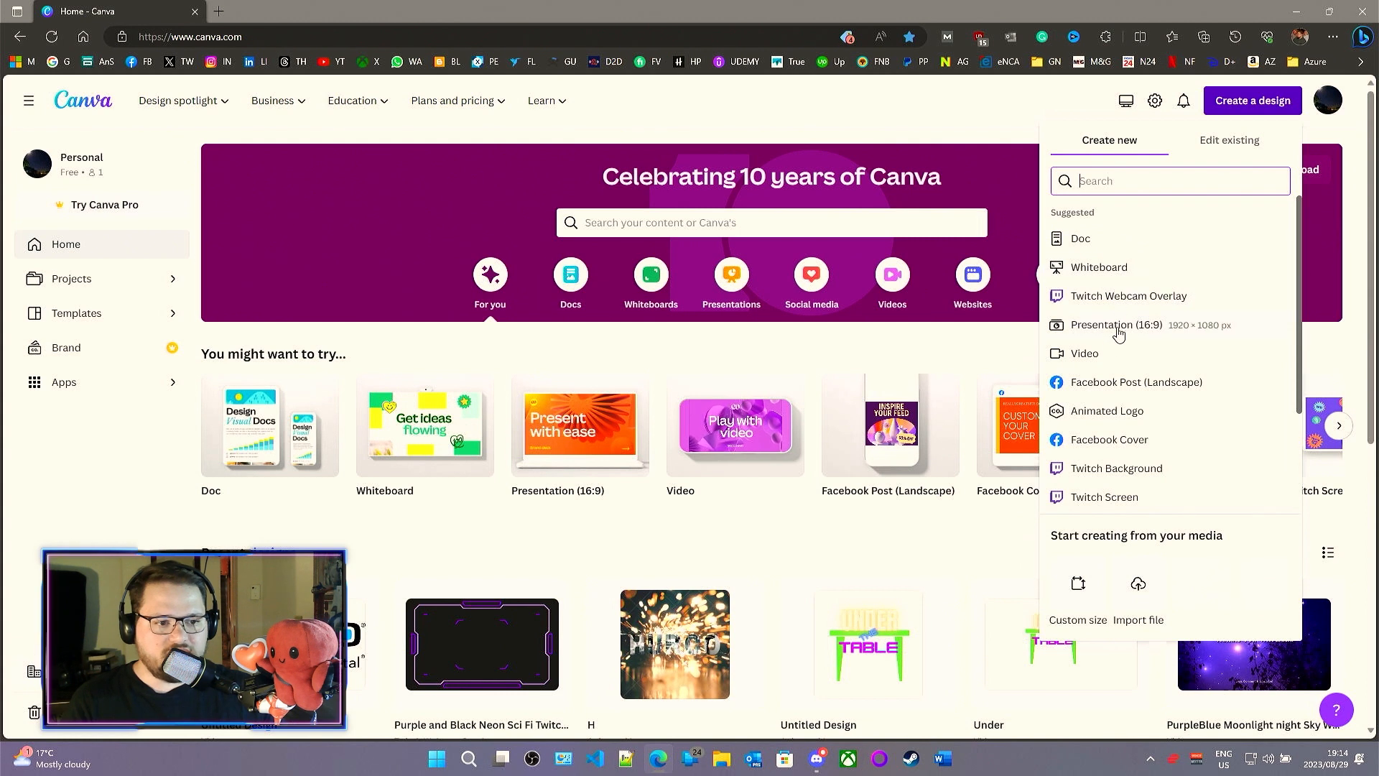
{"action": "left_click", "coordinate": [1077, 584]}
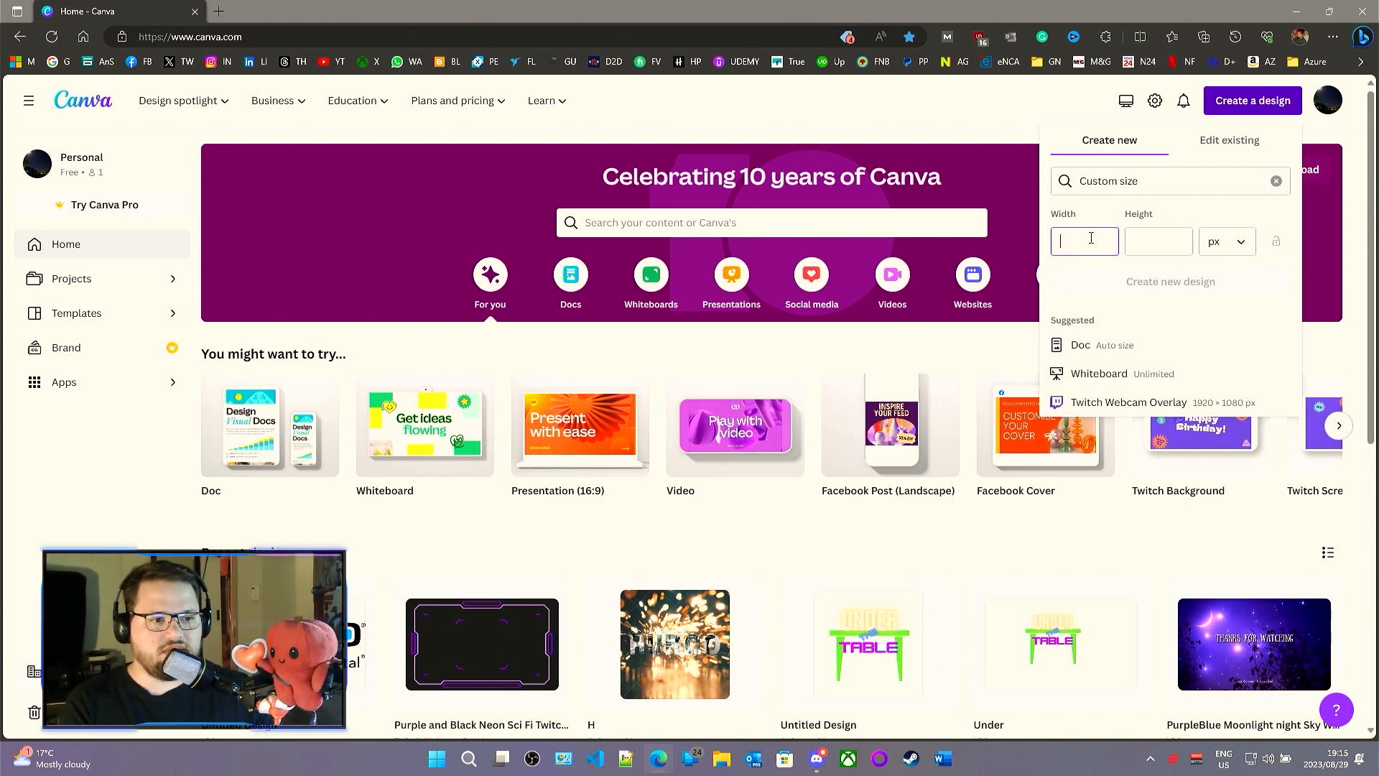
{"action": "type", "text": "1080"}
{"action": "key", "text": "Tab"}
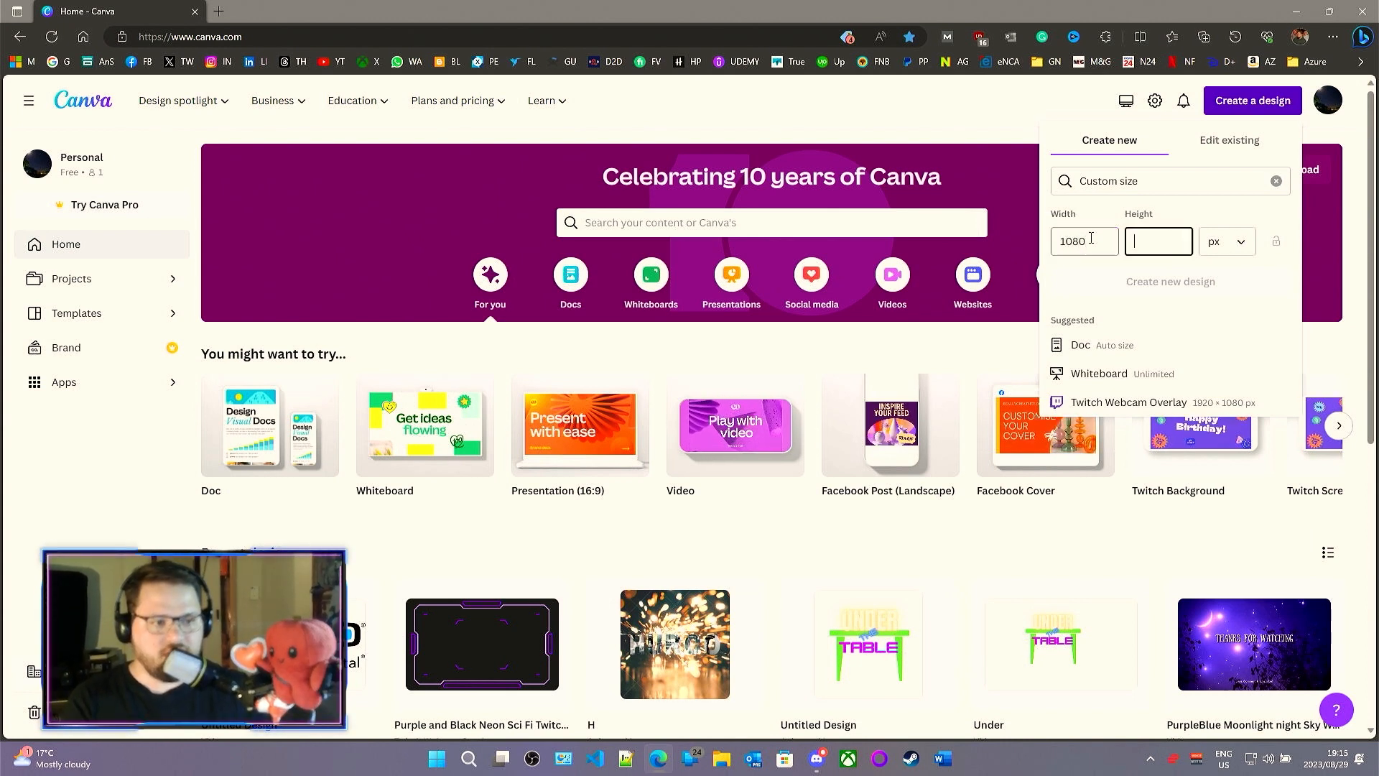
{"action": "key", "text": "shift+Tab"}
{"action": "type", "text": "1920"}
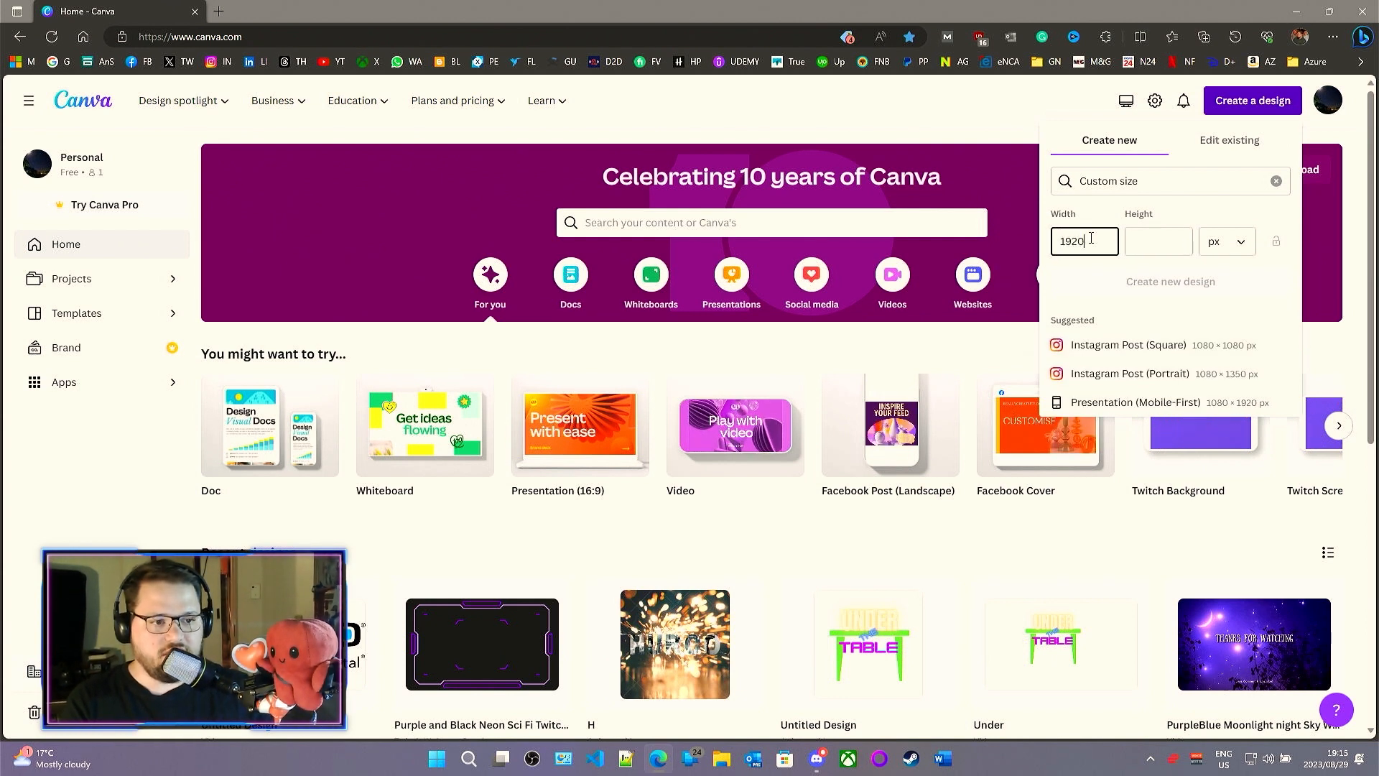
{"action": "key", "text": "Tab"}
{"action": "type", "text": "1080"}
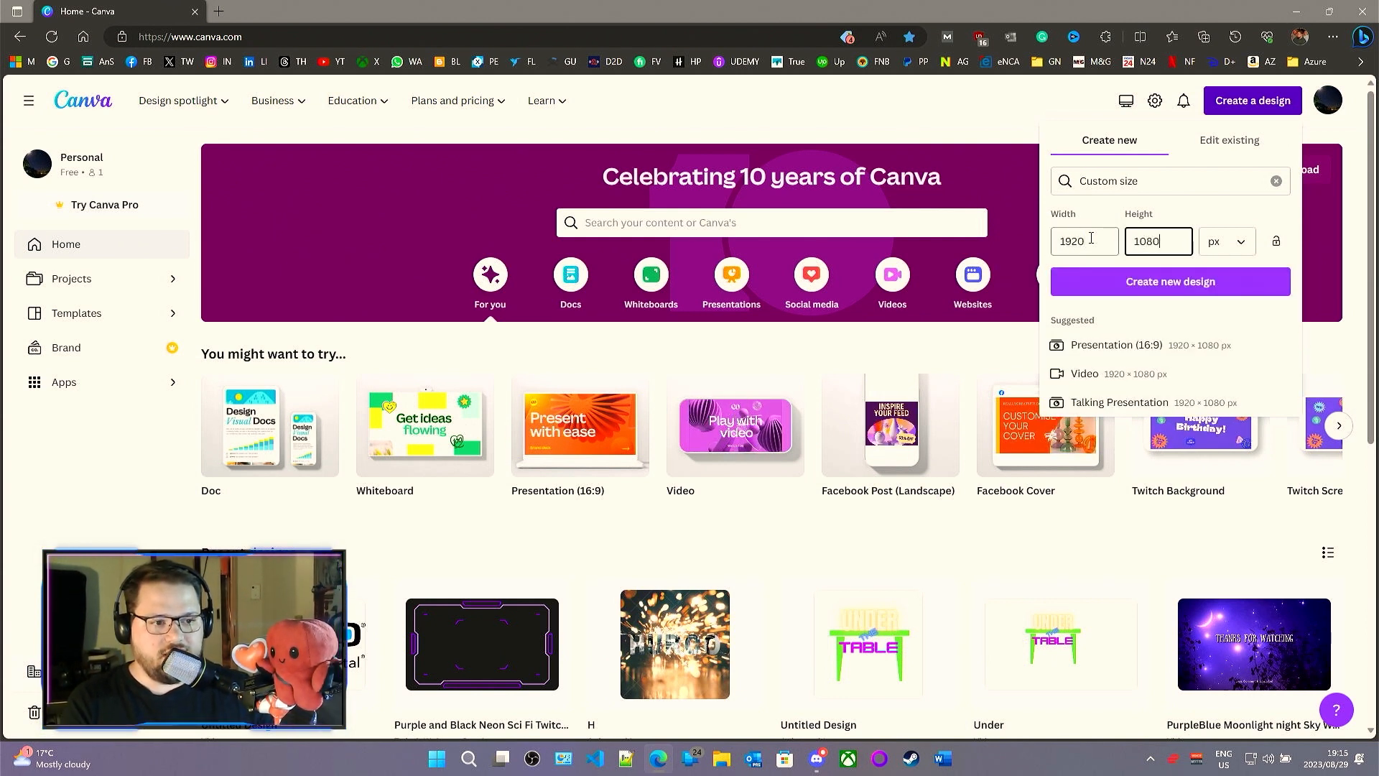
{"action": "left_click", "coordinate": [1170, 282]}
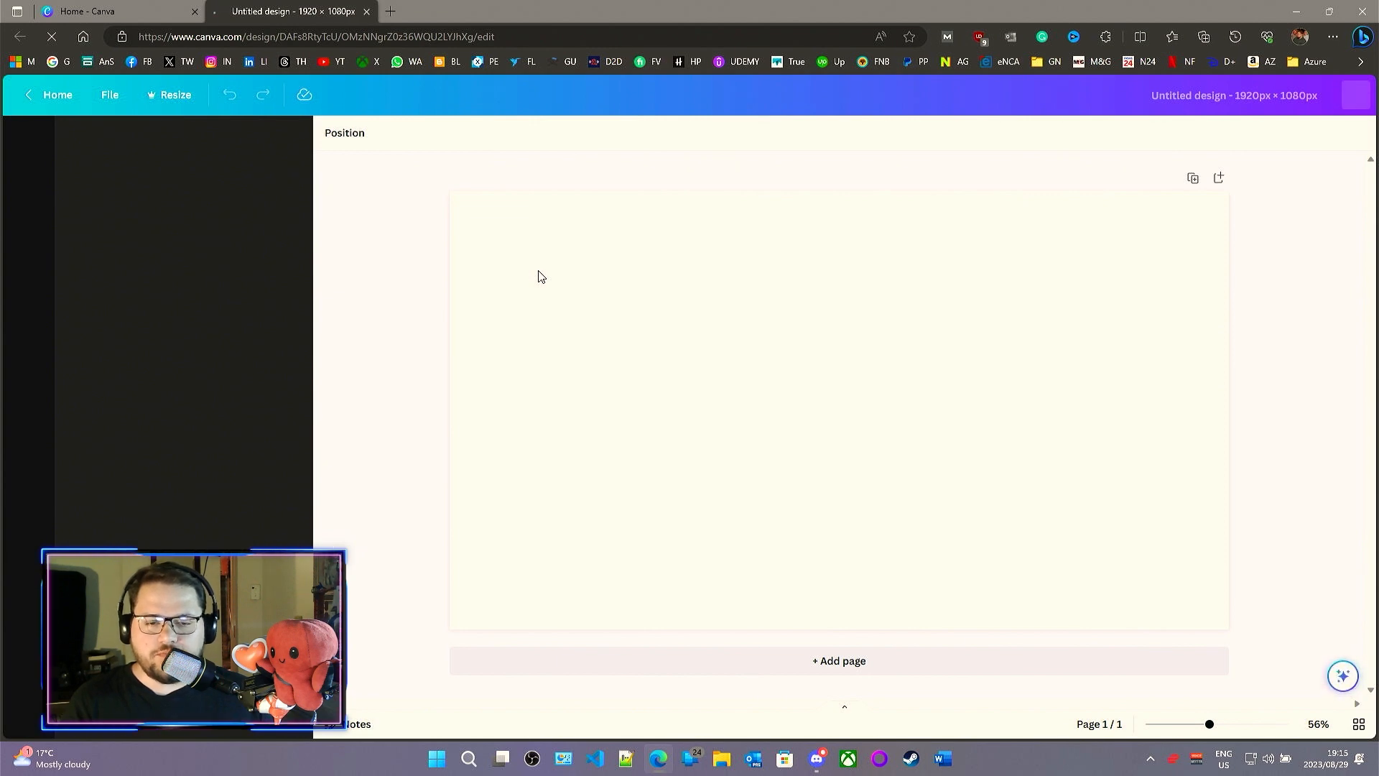
- Search Google in a new browser tab for "prince of persia warrior within" and show the image results
{"action": "left_click", "coordinate": [389, 10]}
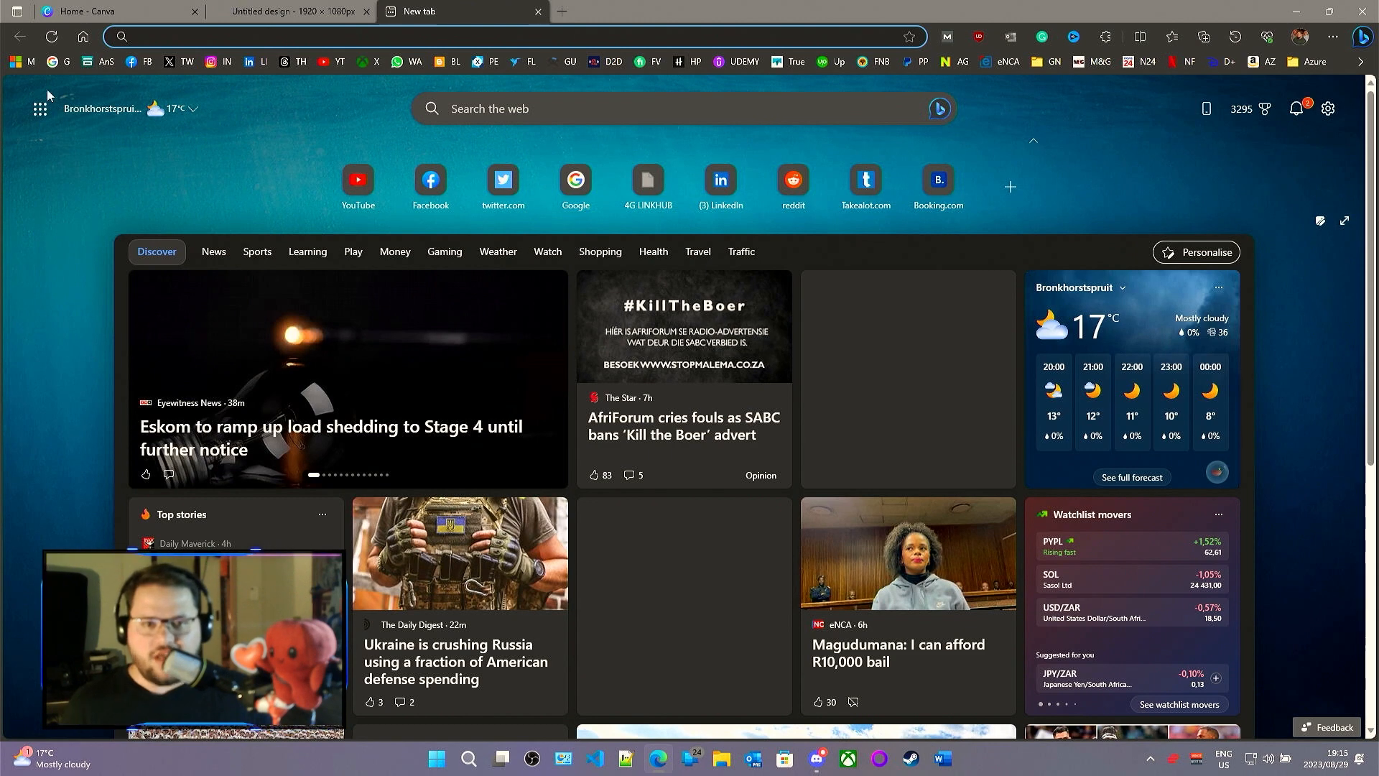
{"action": "left_click", "coordinate": [65, 61]}
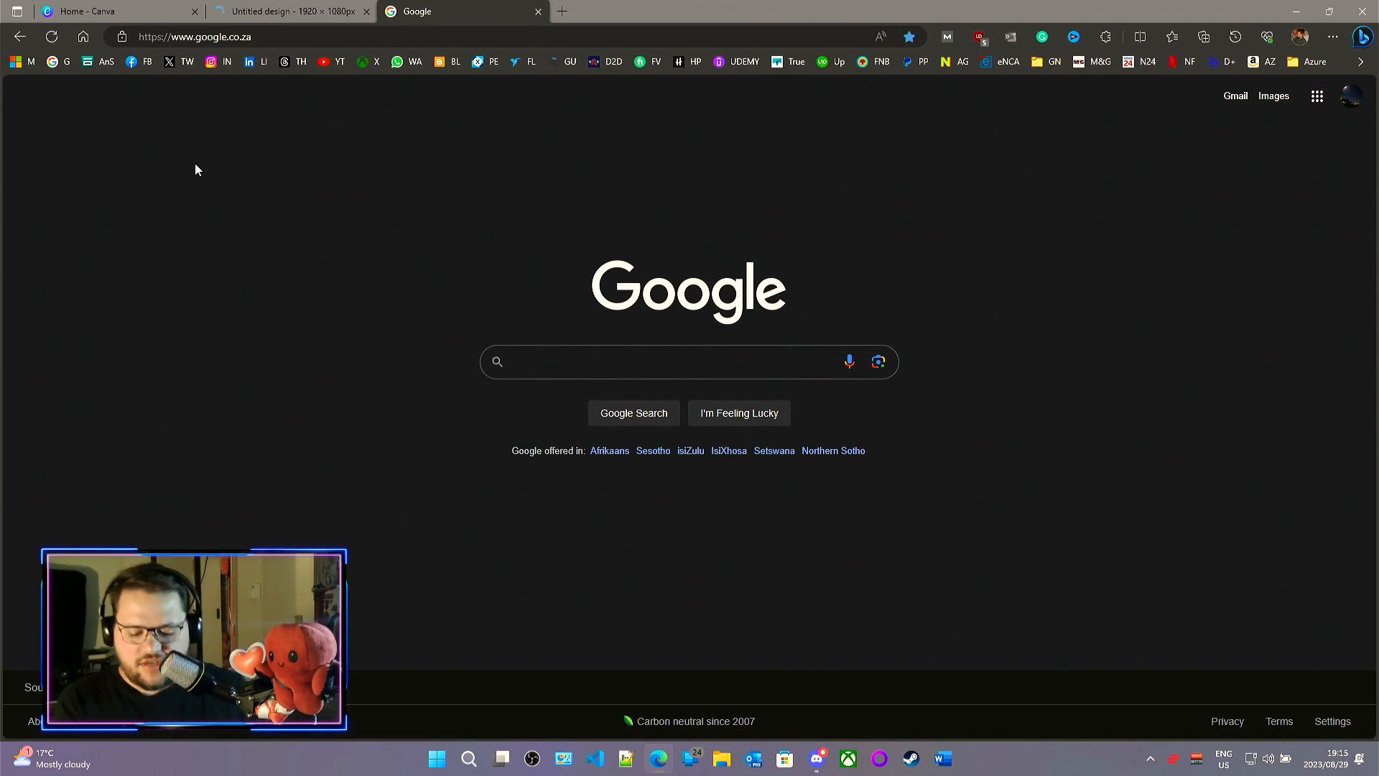
{"action": "type", "text": "princ"}
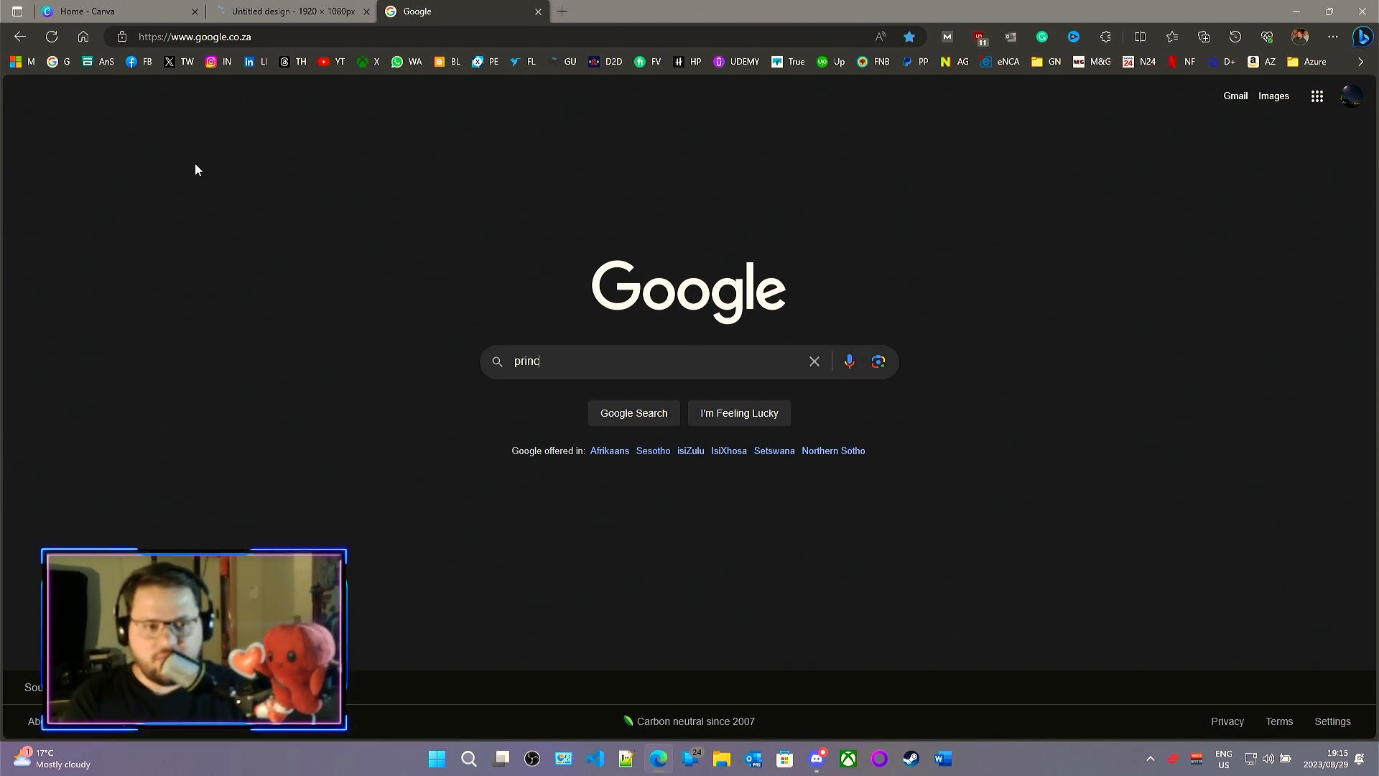
{"action": "type", "text": "e of persia"}
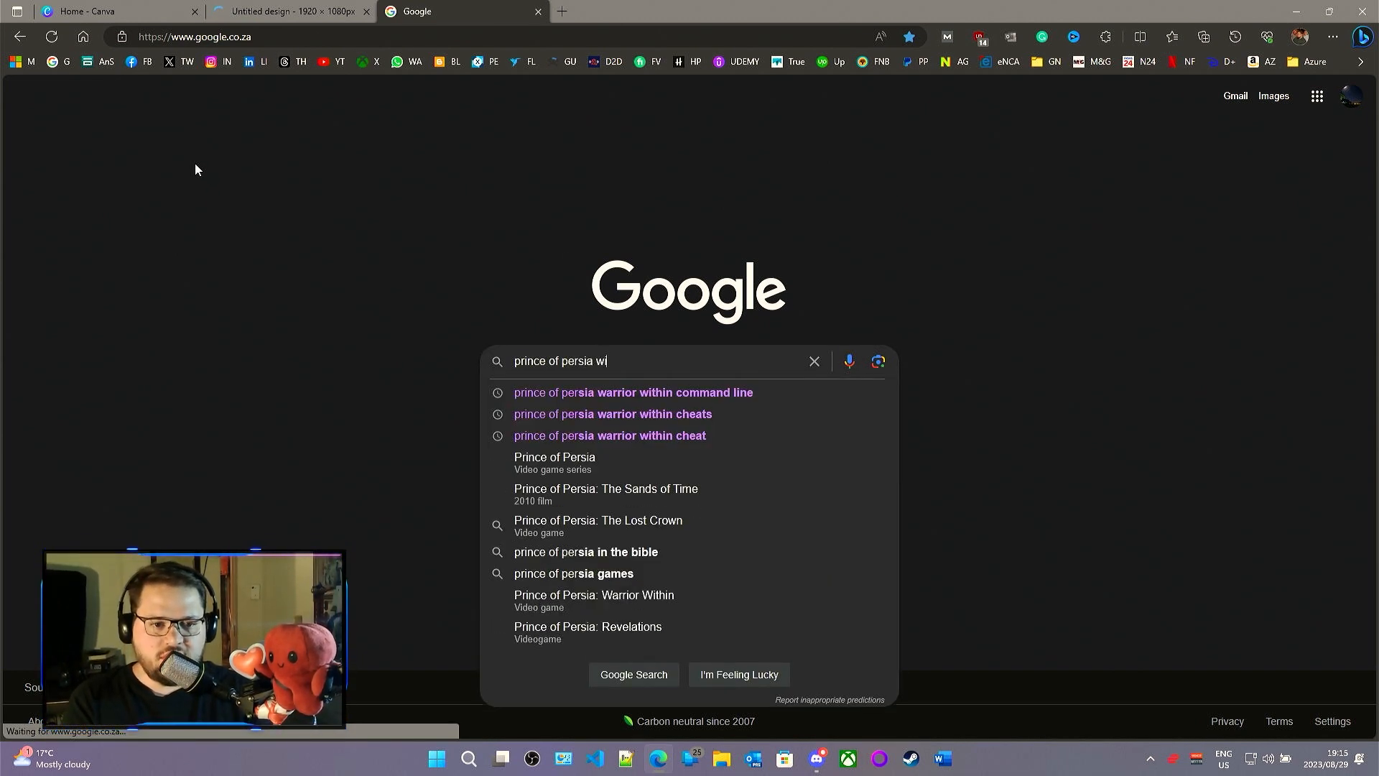
{"action": "type", "text": " warrior with"}
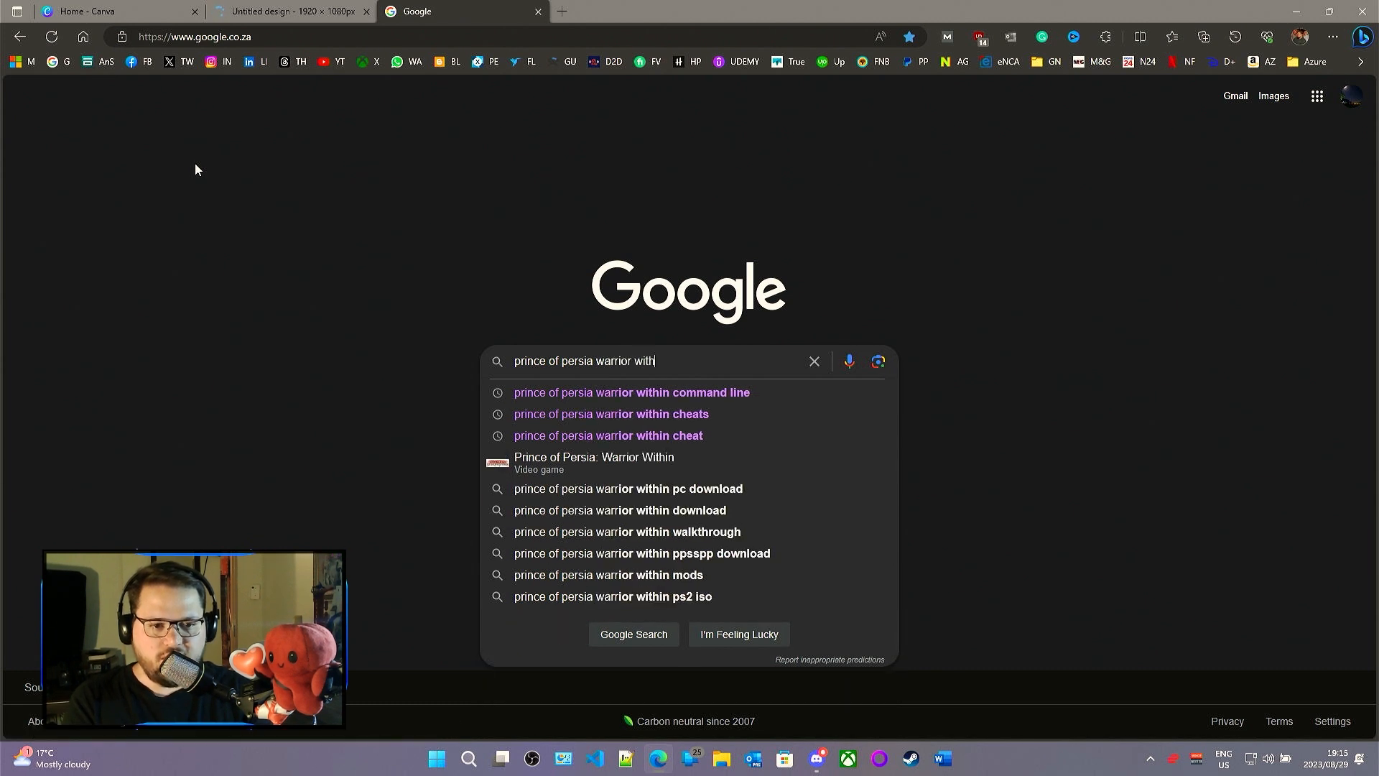
{"action": "type", "text": "in"}
{"action": "key", "text": "Return"}
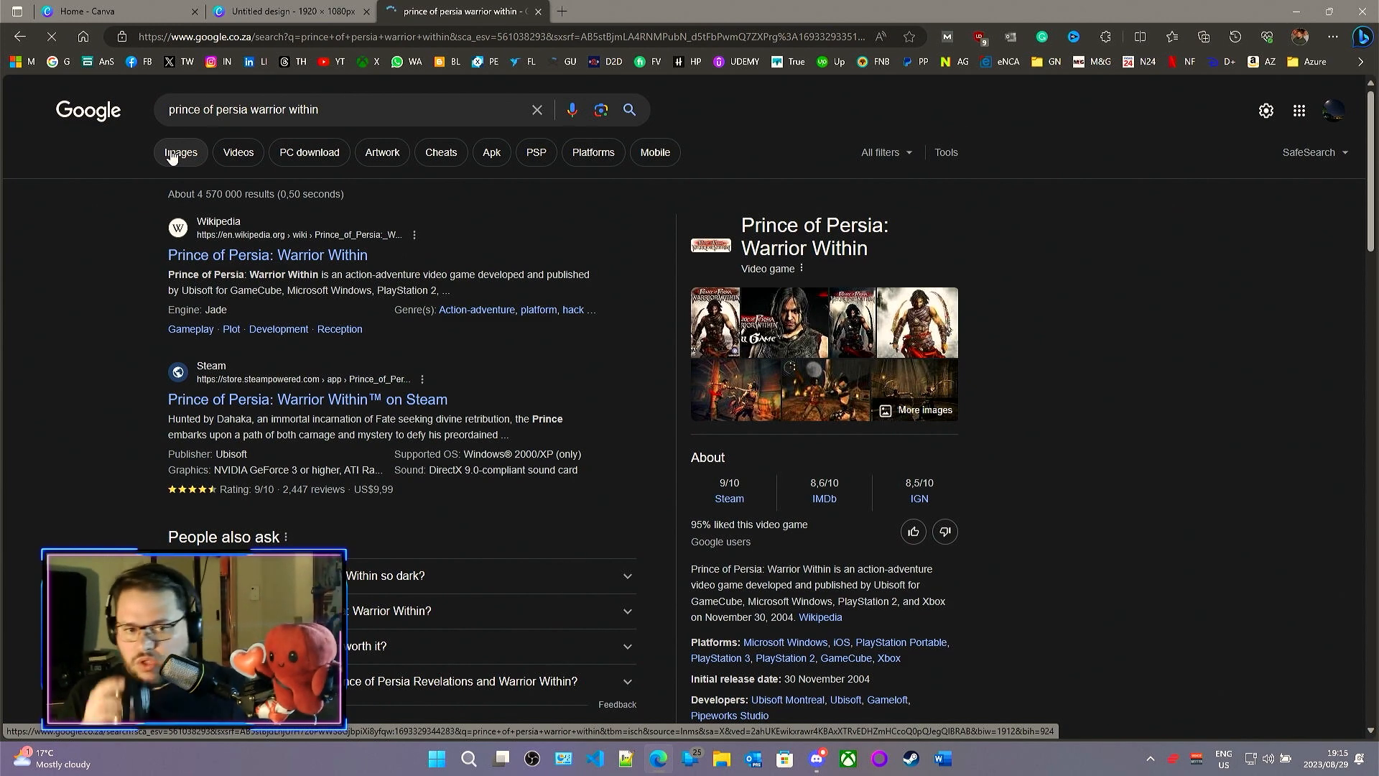
{"action": "left_click", "coordinate": [171, 155]}
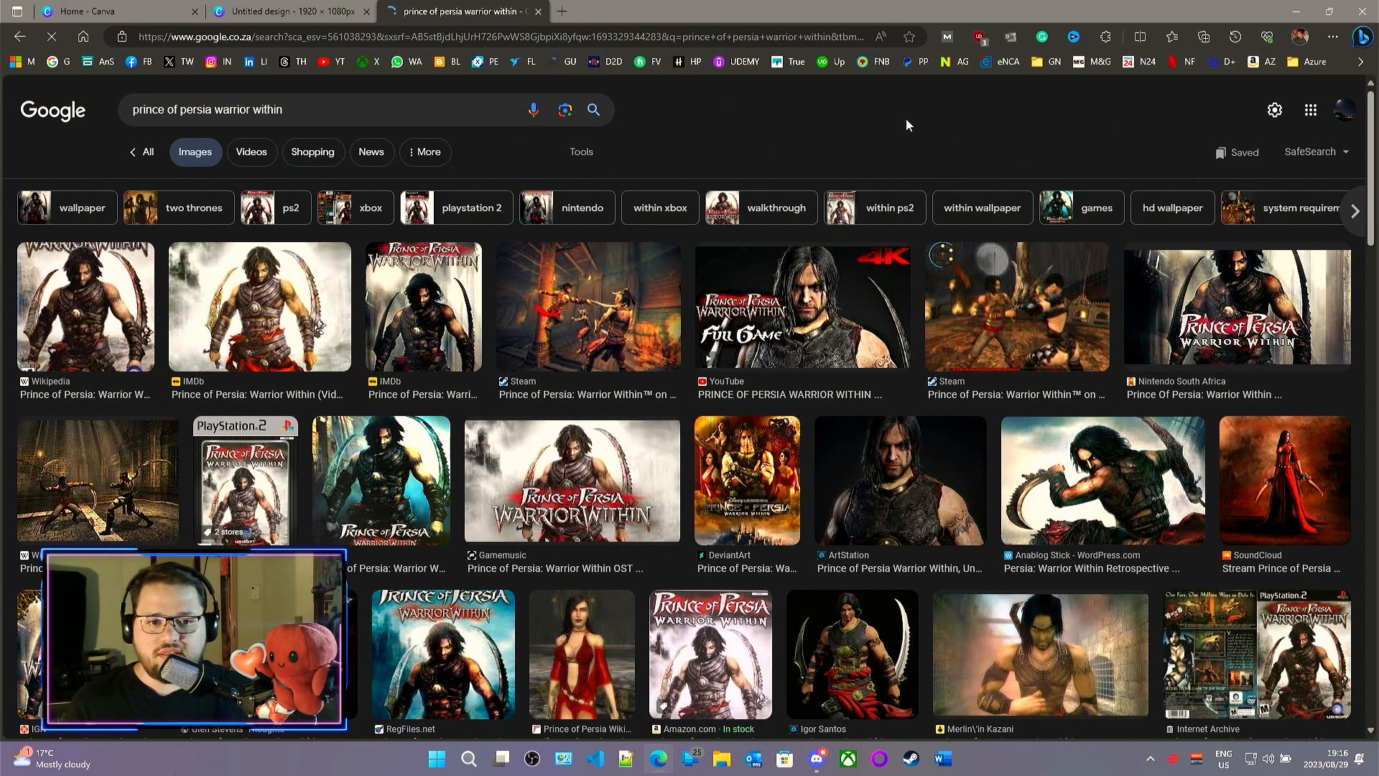
- Examine the Prince of Persia: Warrior Within image results for suitable thumbnail artwork, previewing the IMDb and DLCompare.es pictures
{"action": "left_click", "coordinate": [265, 316]}
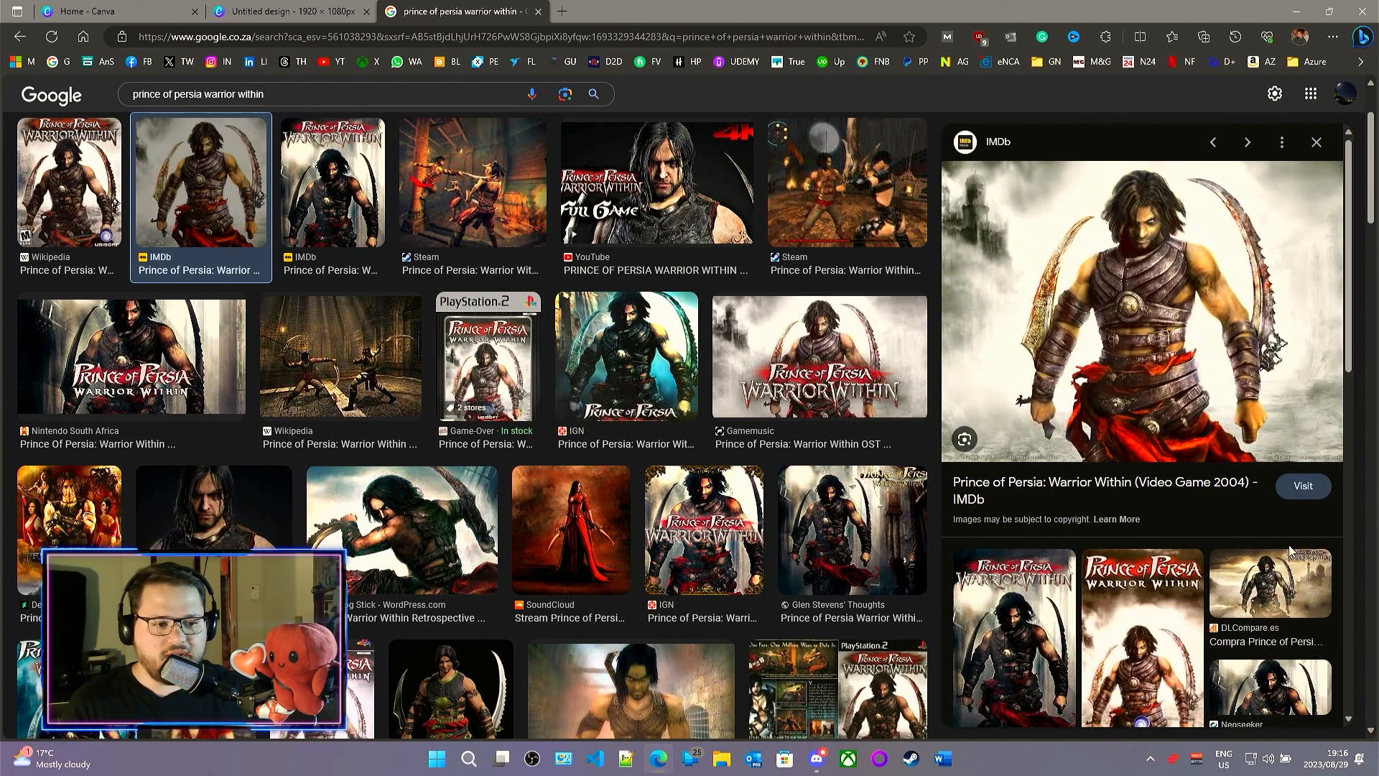
{"action": "left_click", "coordinate": [1254, 587]}
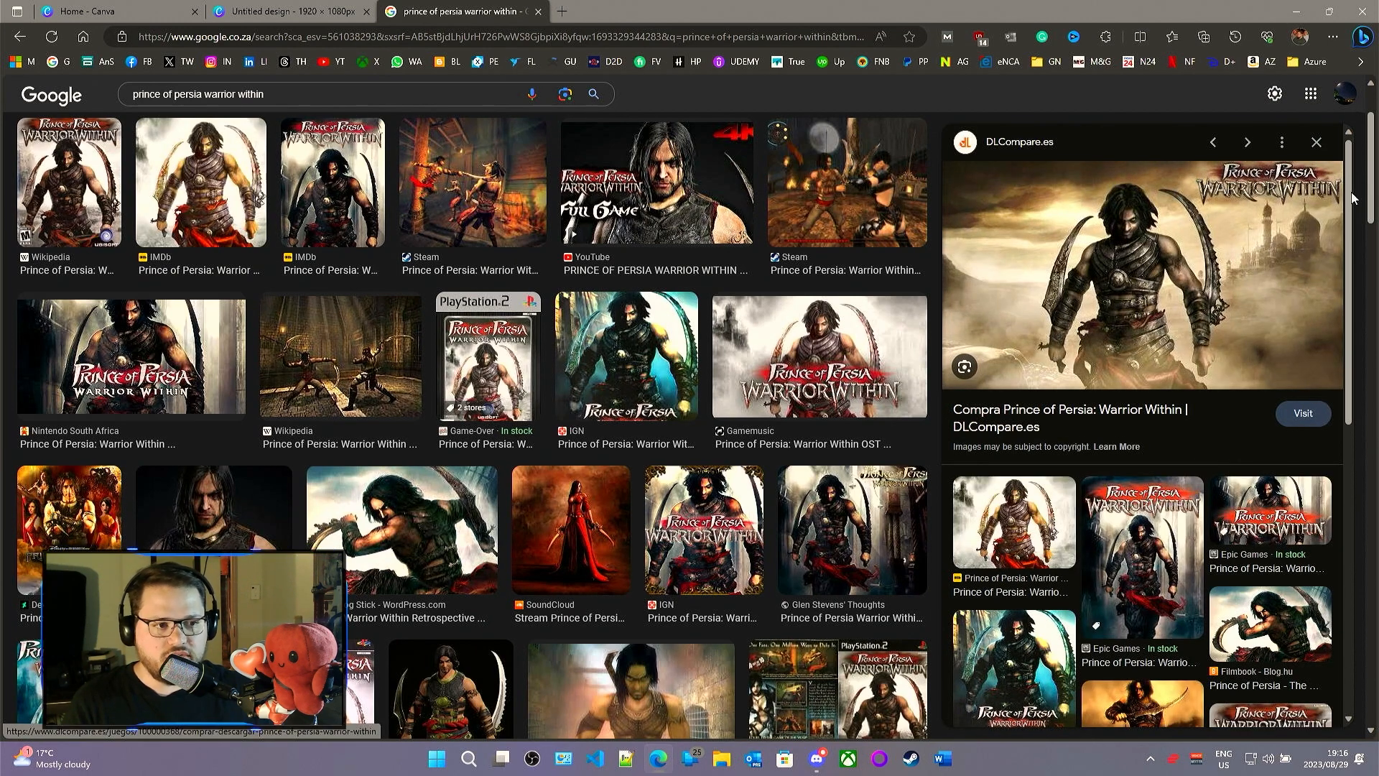
{"action": "left_click", "coordinate": [1317, 143]}
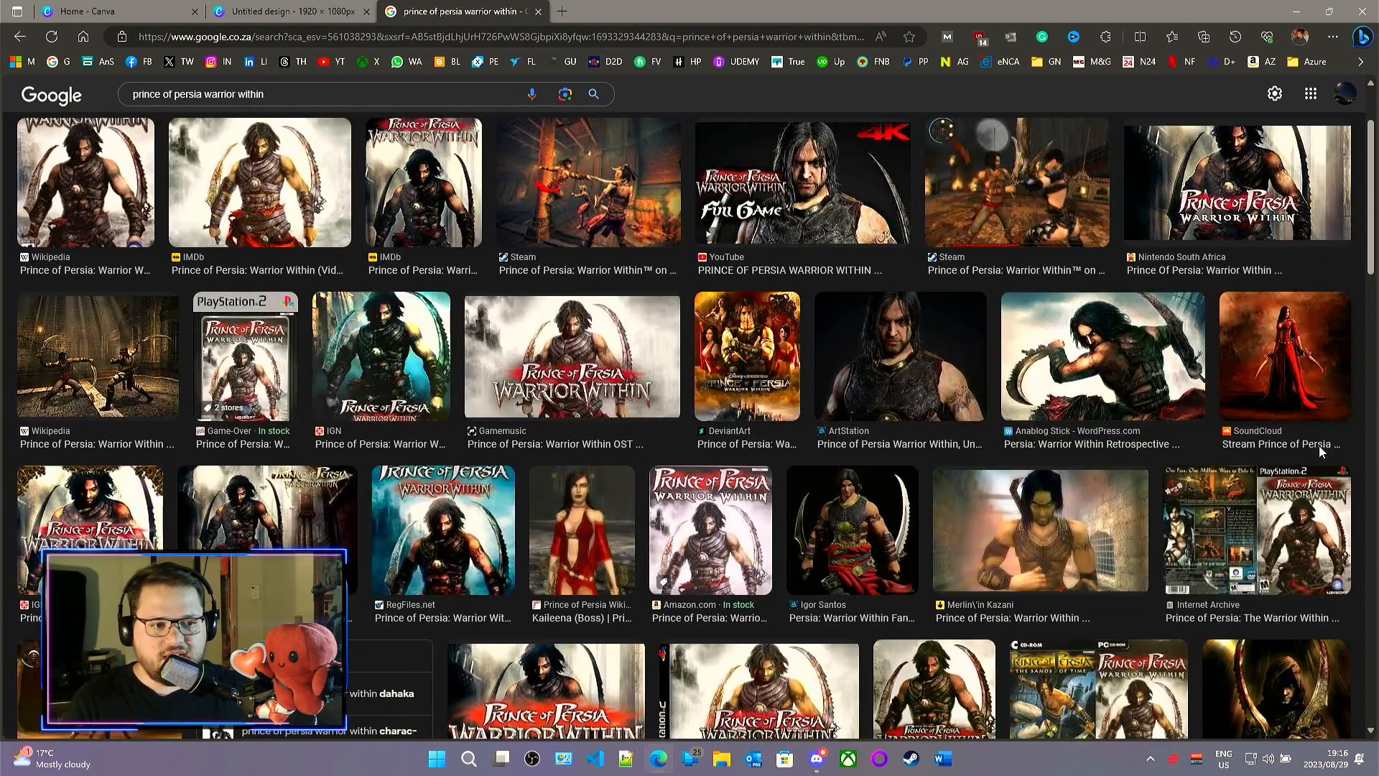
{"action": "scroll", "coordinate": [4, 463], "scroll_direction": "down", "scroll_amount": 4}
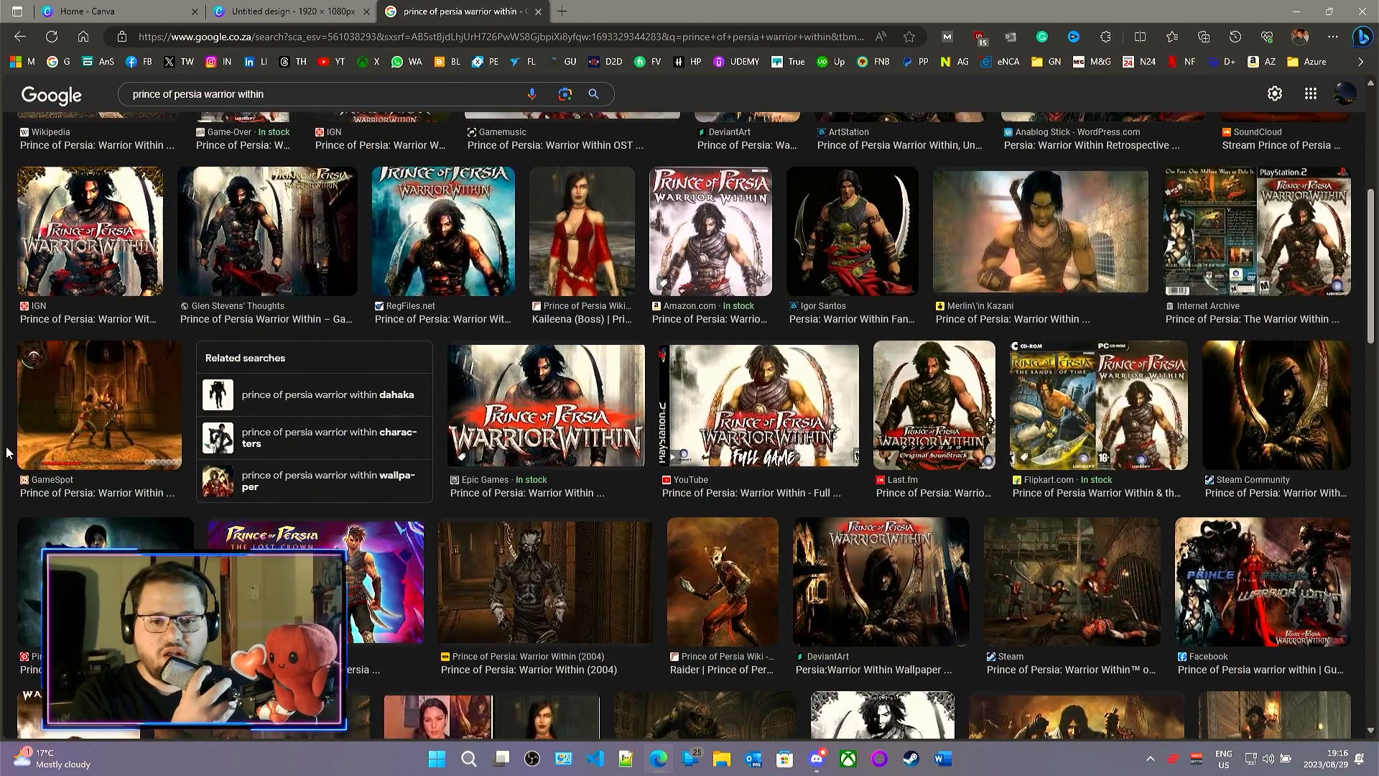
{"action": "scroll", "coordinate": [6, 451], "scroll_direction": "down", "scroll_amount": 1}
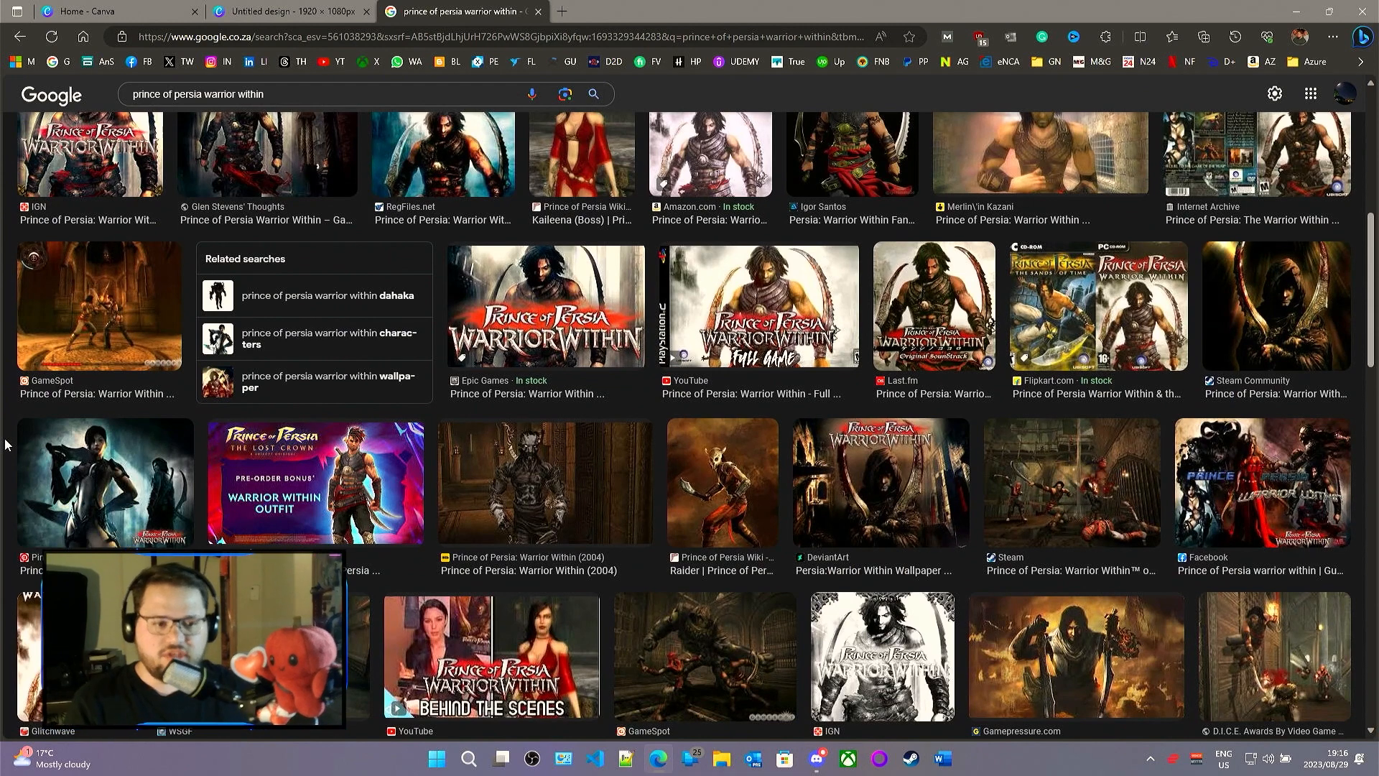
{"action": "scroll", "coordinate": [6, 444], "scroll_direction": "down", "scroll_amount": 2}
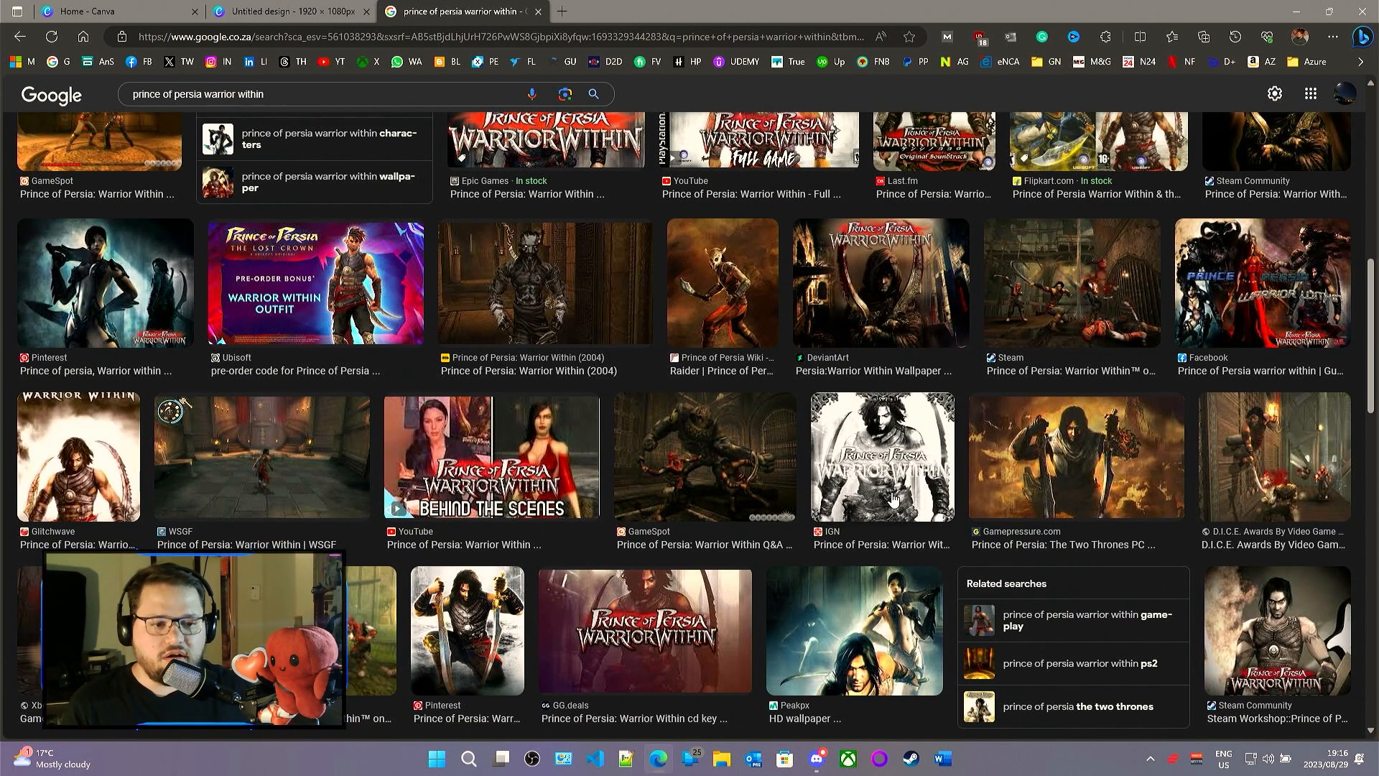
{"action": "scroll", "coordinate": [893, 497], "scroll_direction": "up", "scroll_amount": 7}
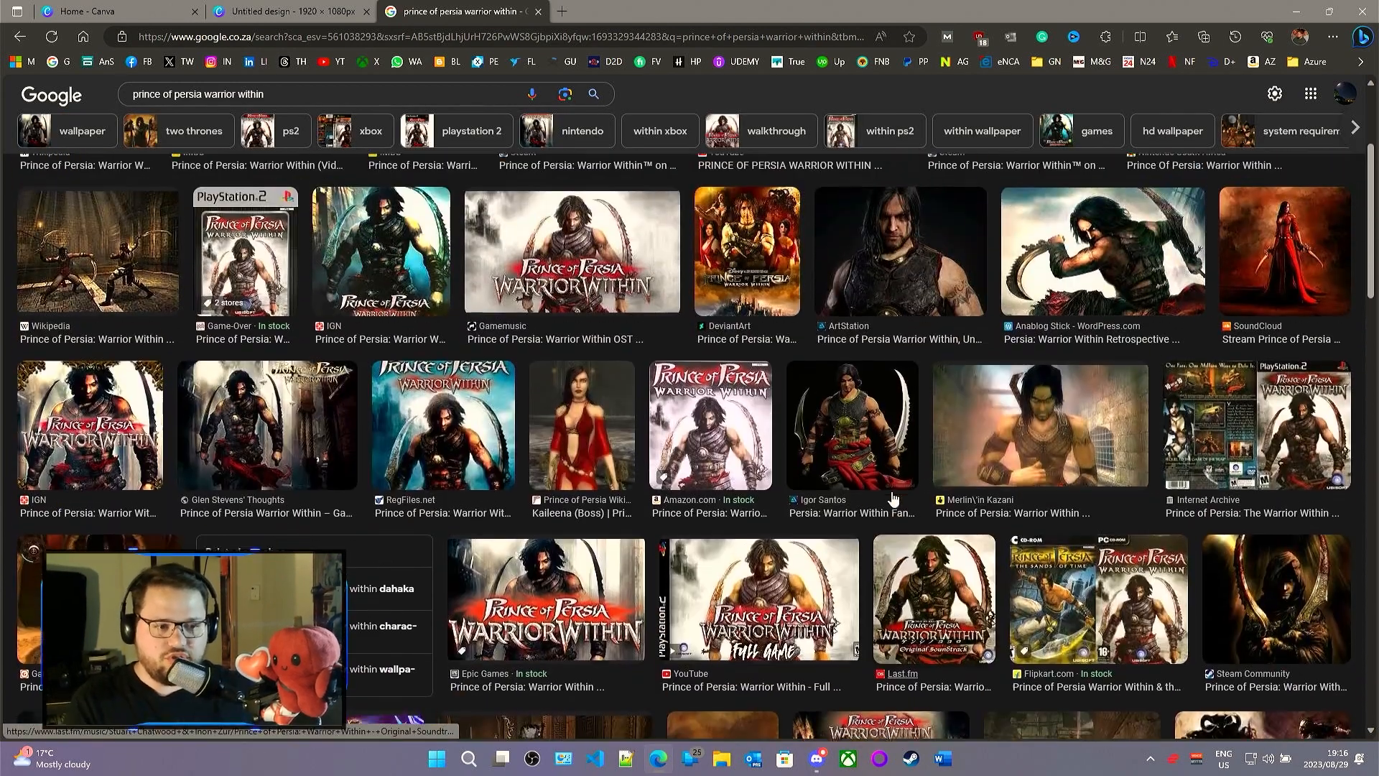
{"action": "scroll", "coordinate": [950, 503], "scroll_direction": "up", "scroll_amount": 3}
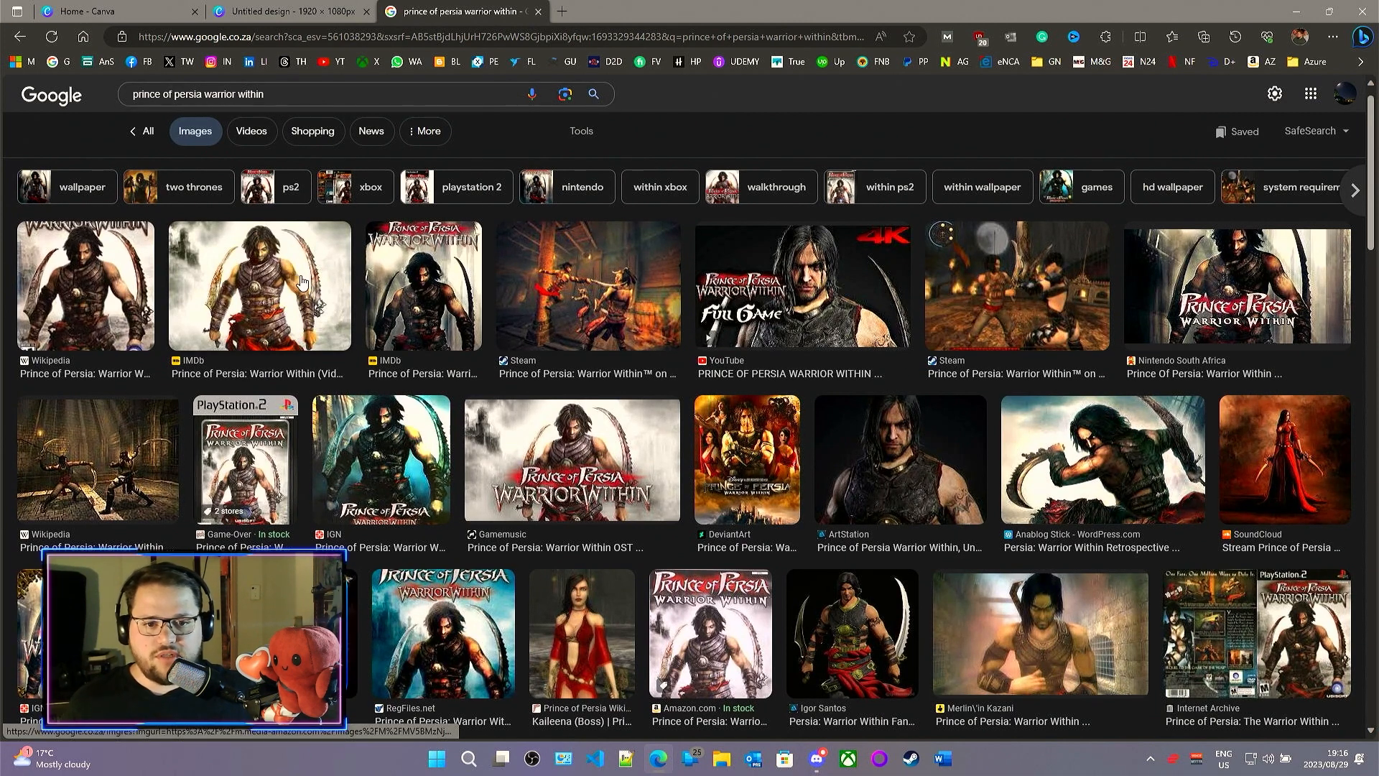
- Search the images for "prince of persia warrior within logo" and preview the Logopedia logo
{"action": "left_click", "coordinate": [286, 102]}
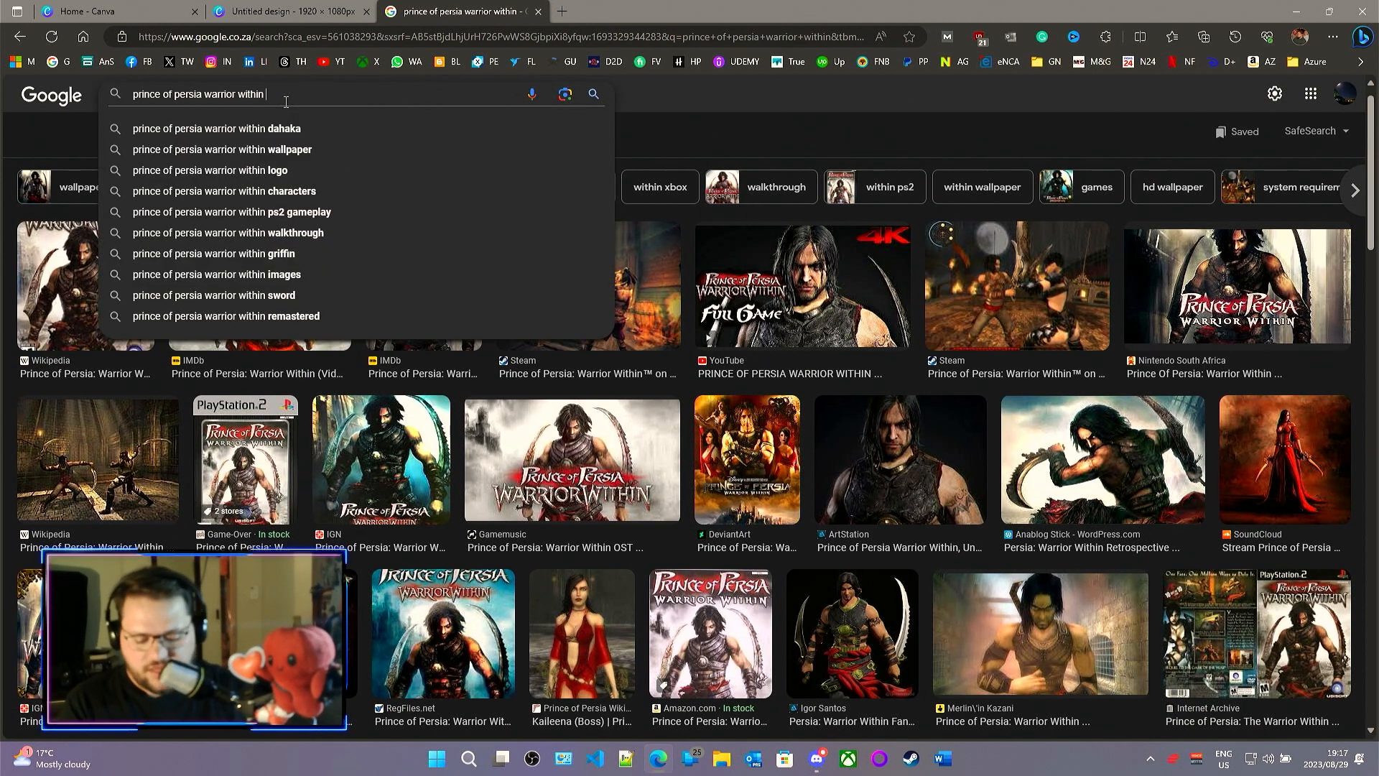
{"action": "type", "text": "logo"}
{"action": "key", "text": "Return"}
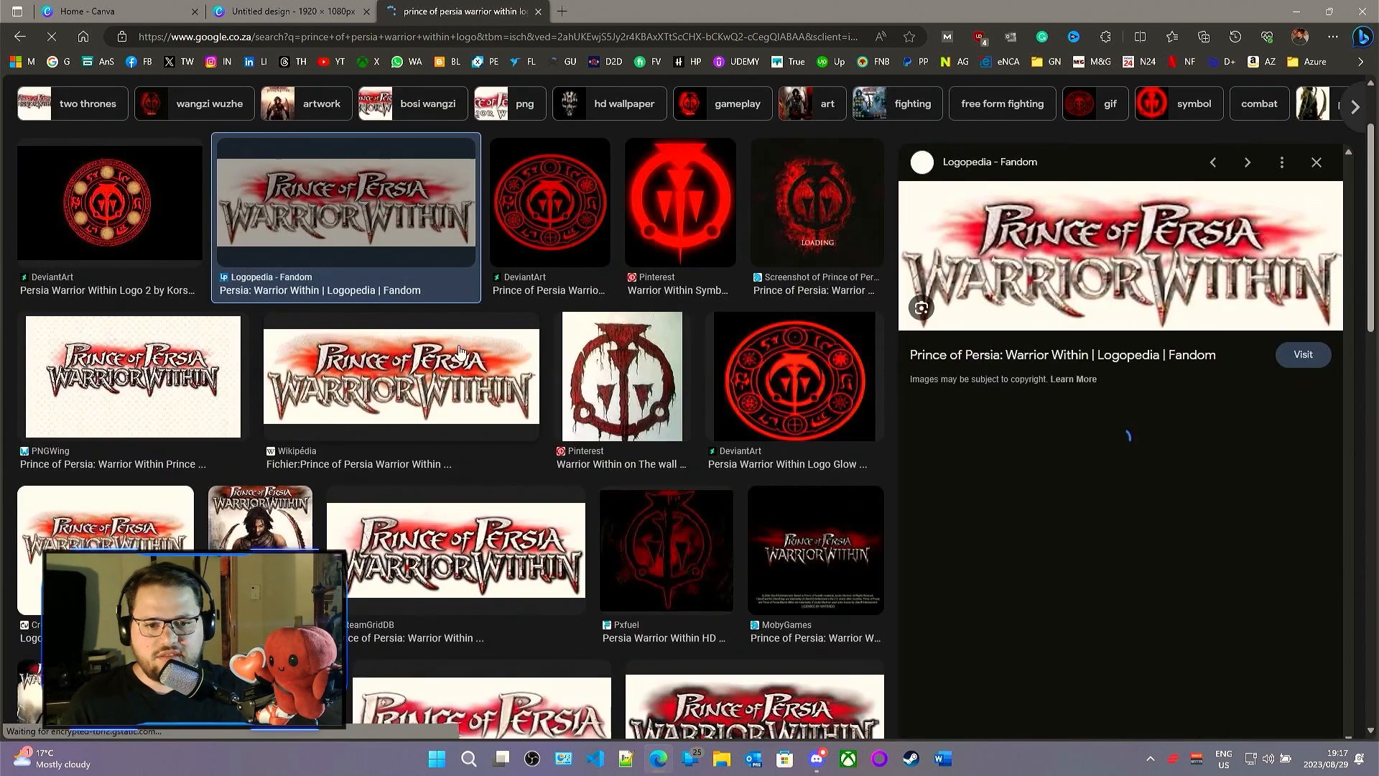
{"action": "left_click", "coordinate": [461, 353]}
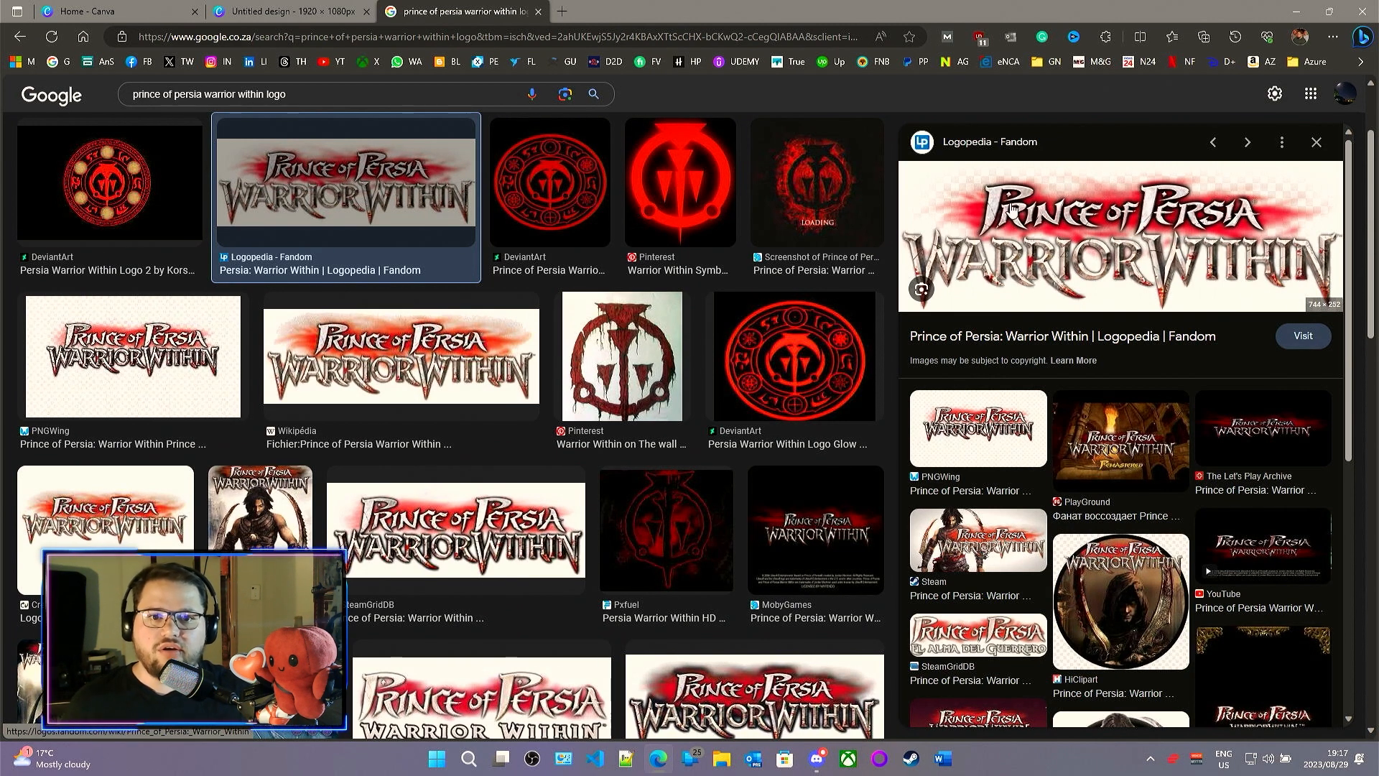
{"action": "left_click", "coordinate": [287, 10]}
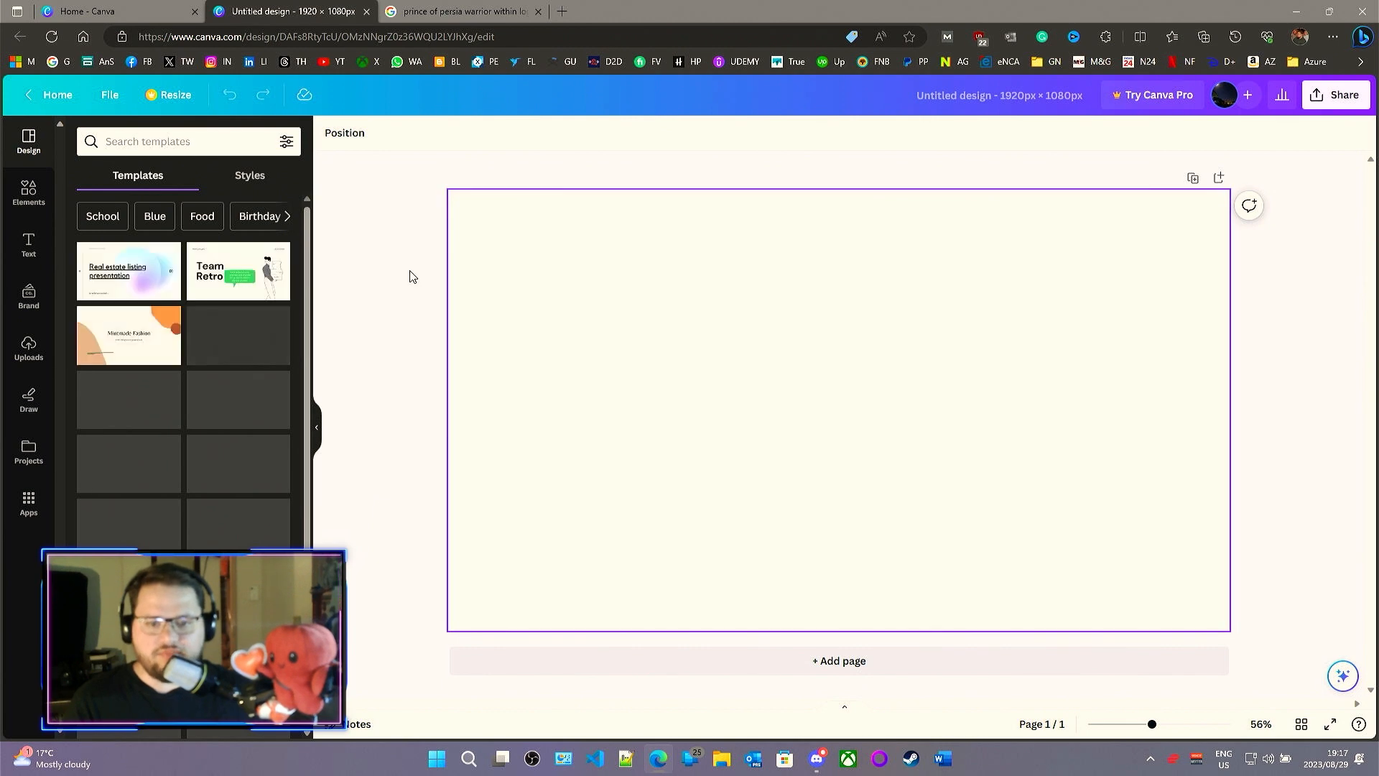
{"action": "left_click", "coordinate": [28, 347]}
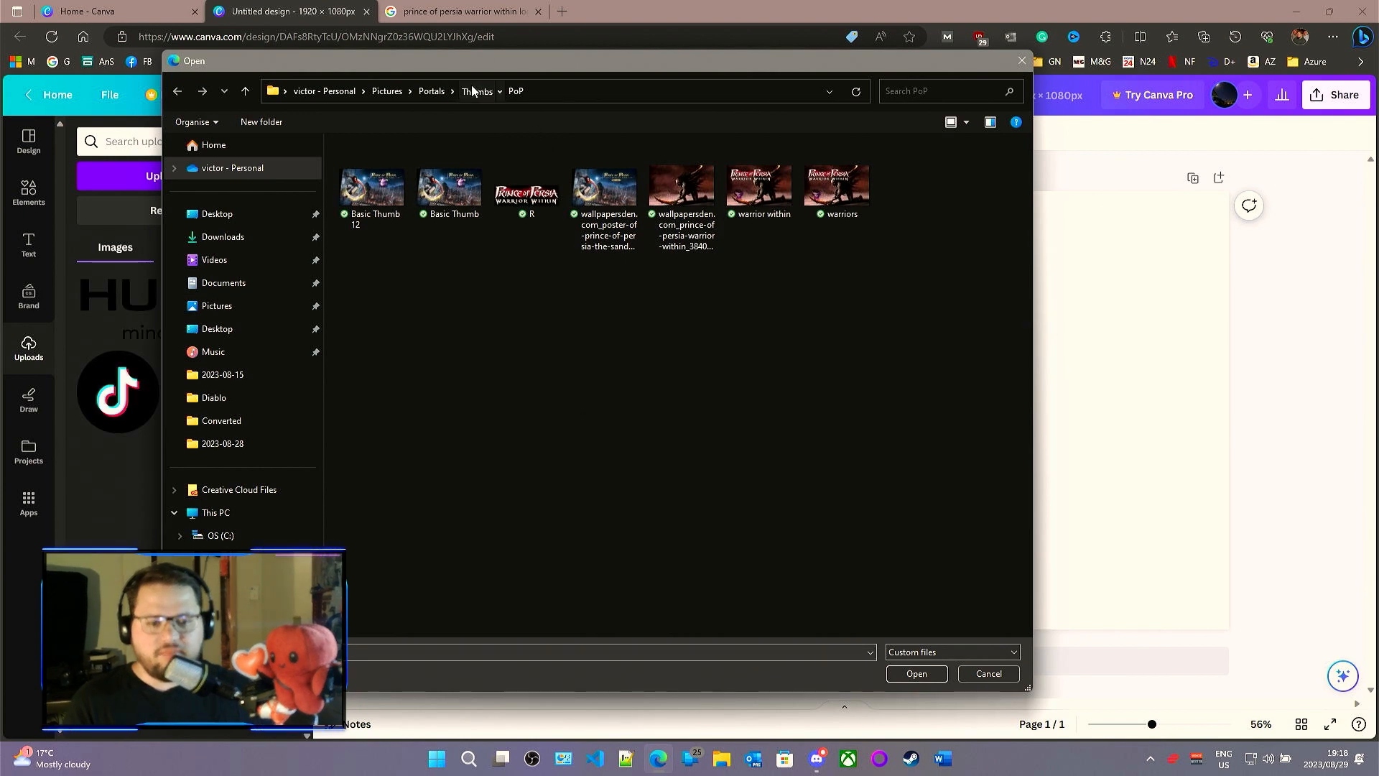
{"action": "left_click", "coordinate": [475, 91]}
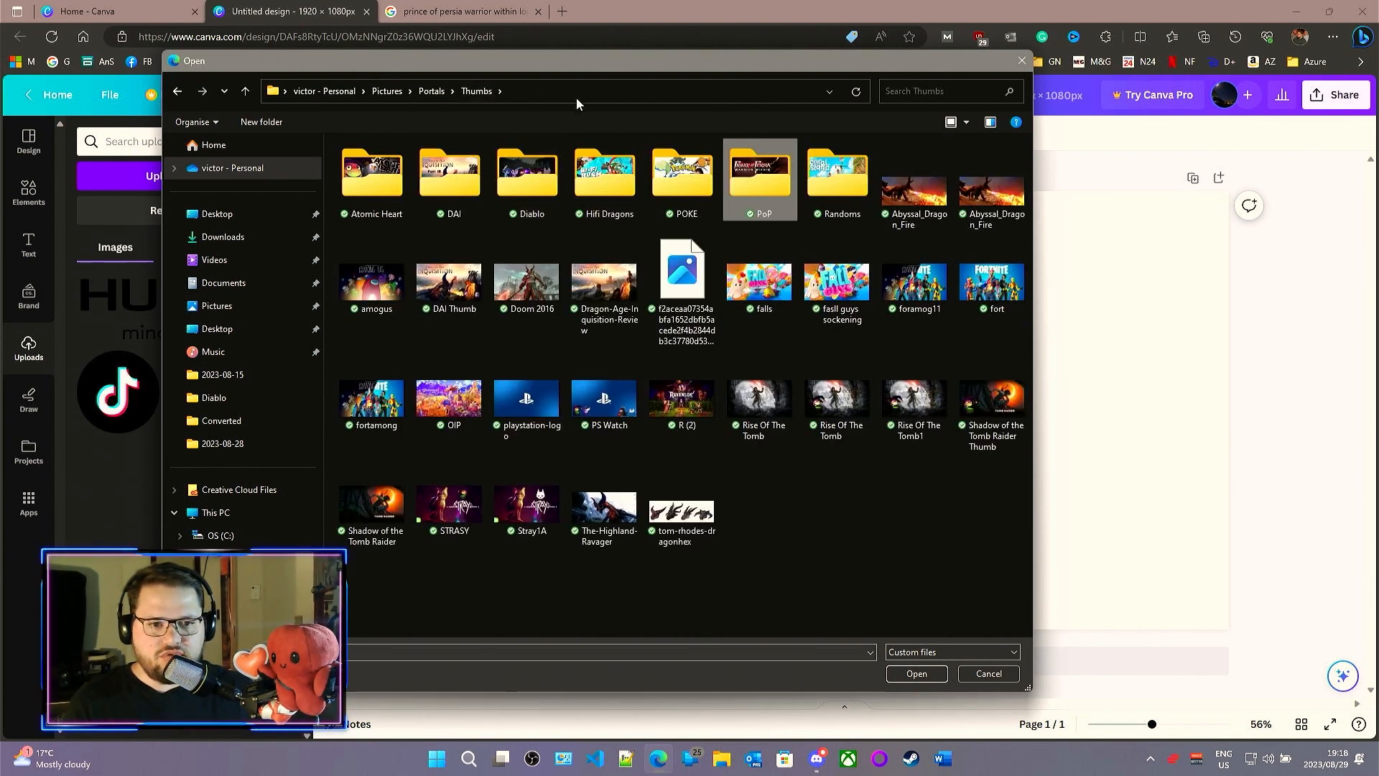
{"action": "left_click", "coordinate": [432, 92]}
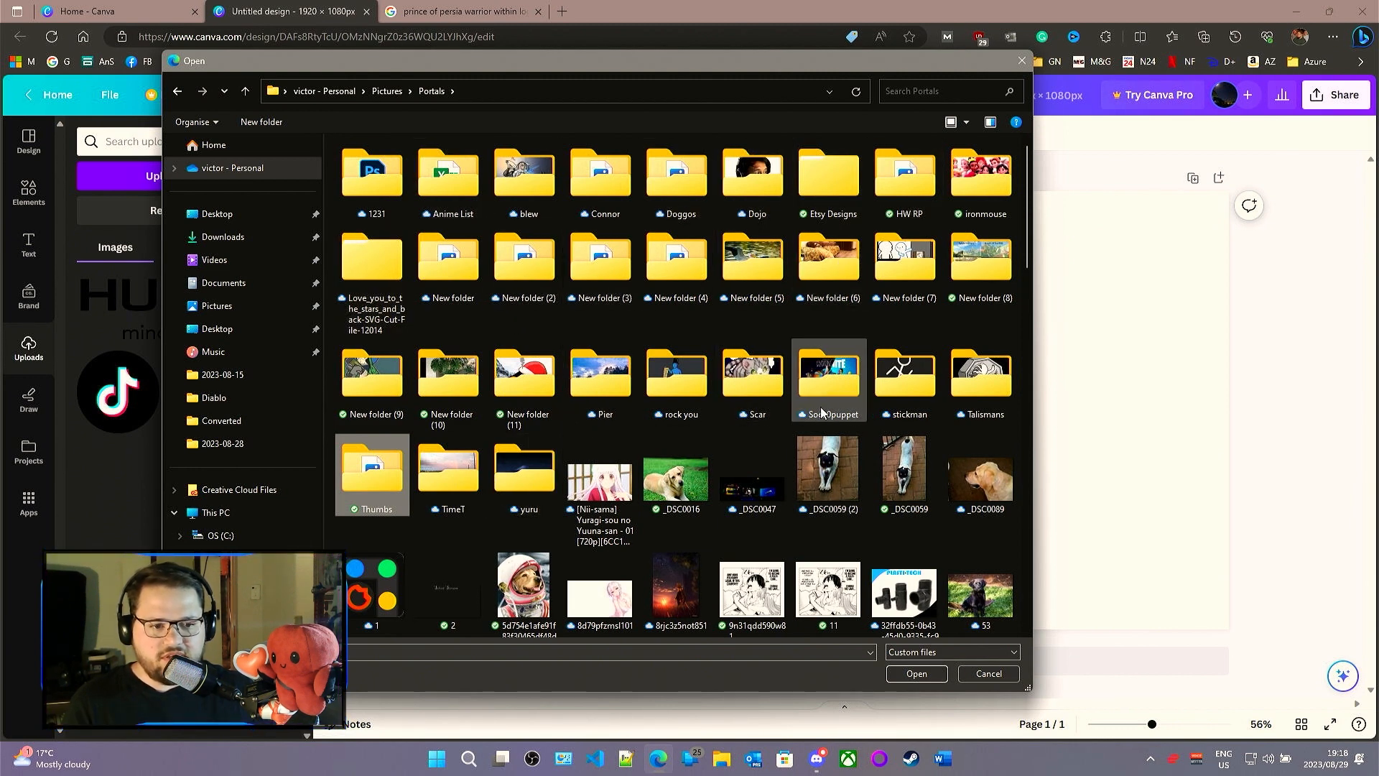
{"action": "double_click", "coordinate": [828, 385]}
{"action": "double_click", "coordinate": [385, 187]}
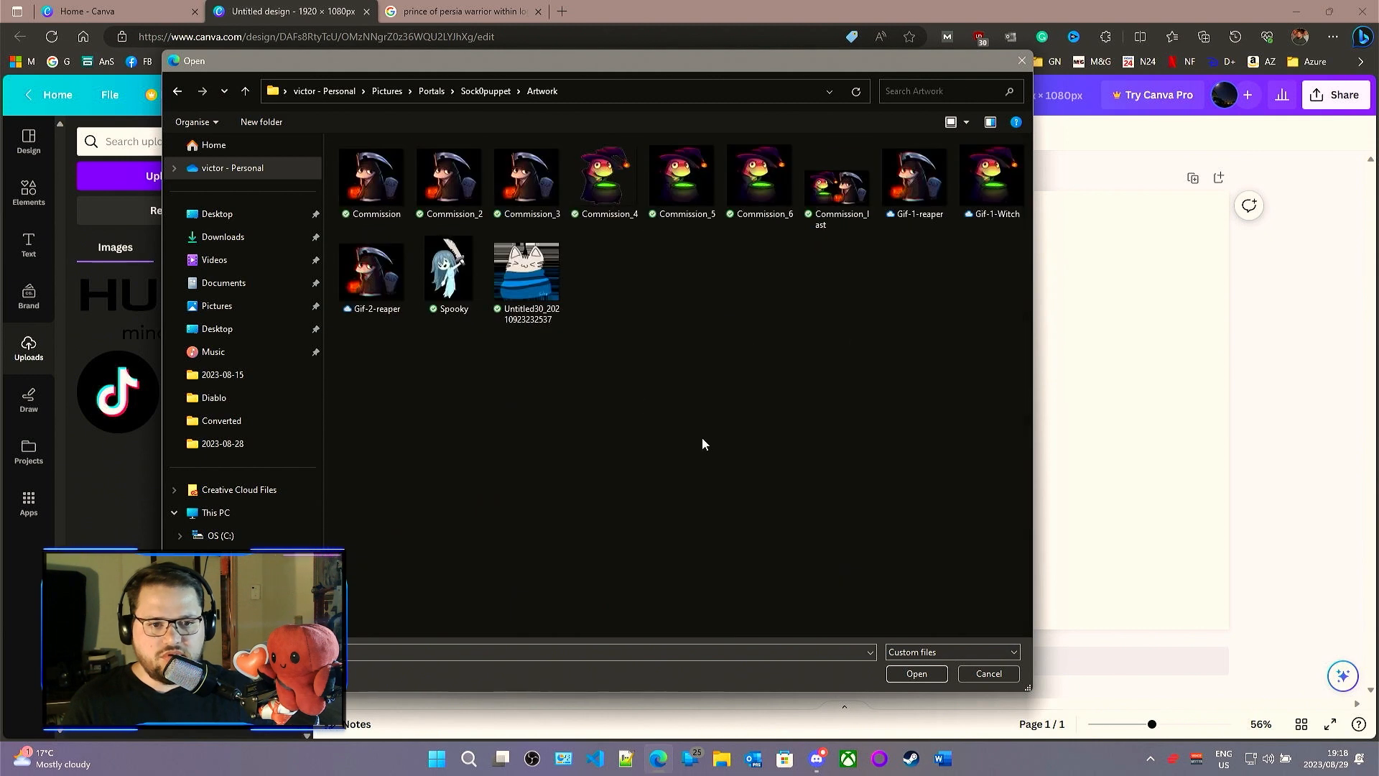
{"action": "double_click", "coordinate": [610, 179]}
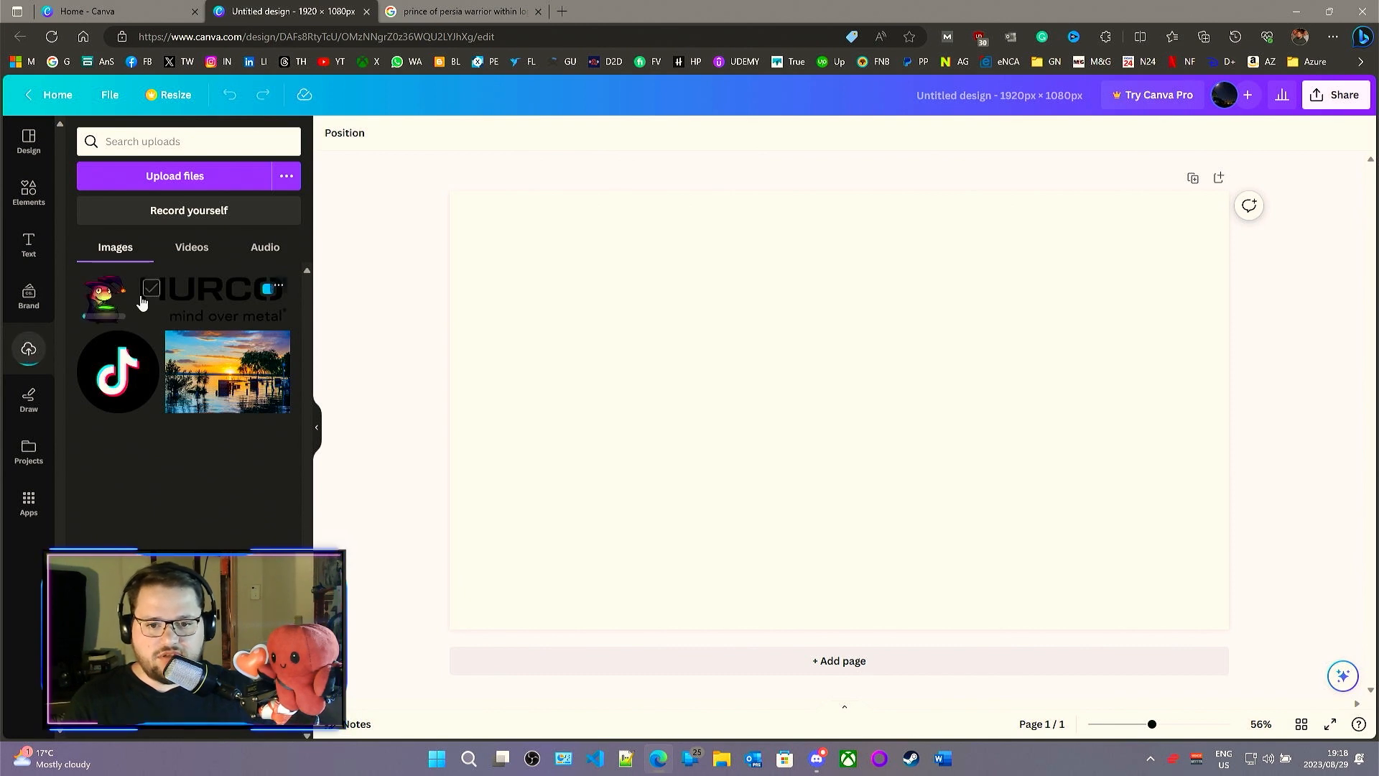
- Upload the logo image R from the Pictures > Portals > Thumbs > PoP folder
{"action": "left_click", "coordinate": [155, 178]}
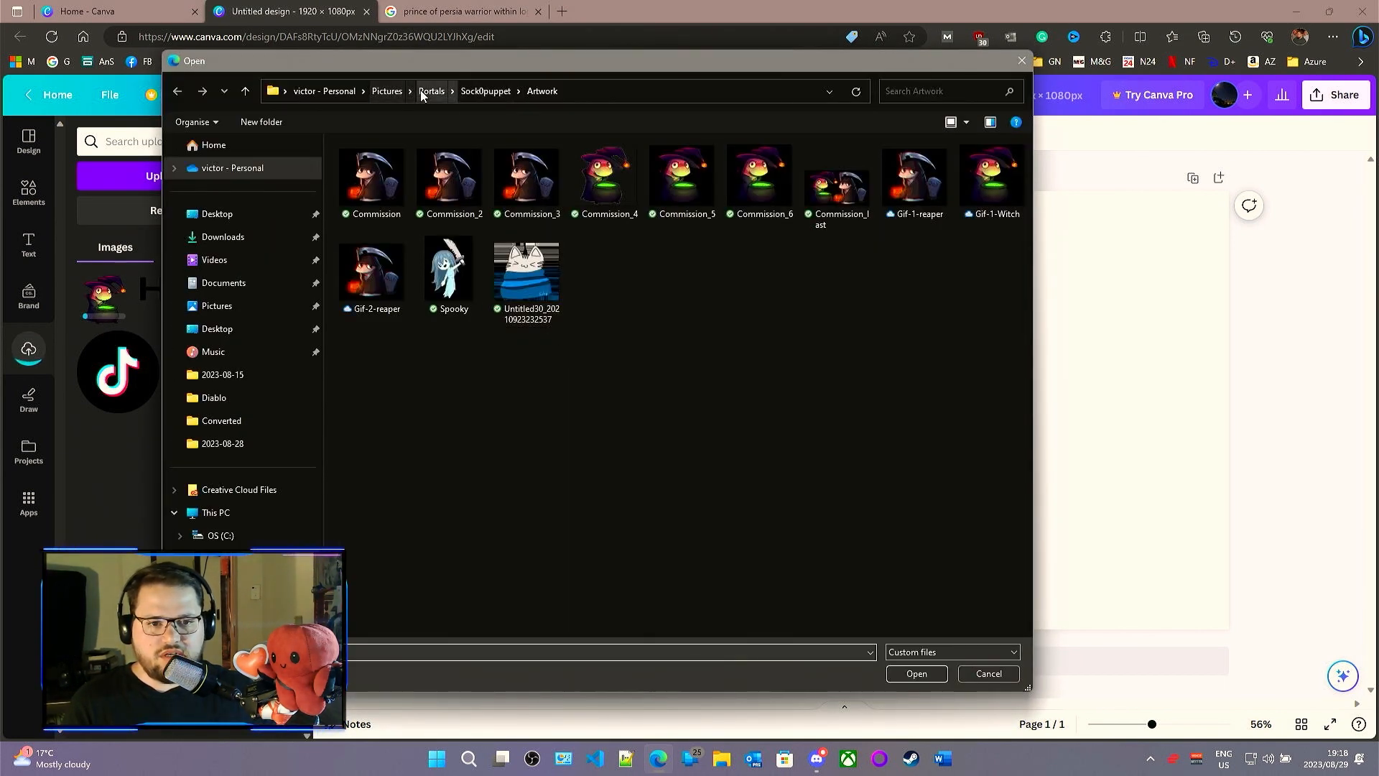
{"action": "left_click", "coordinate": [388, 91]}
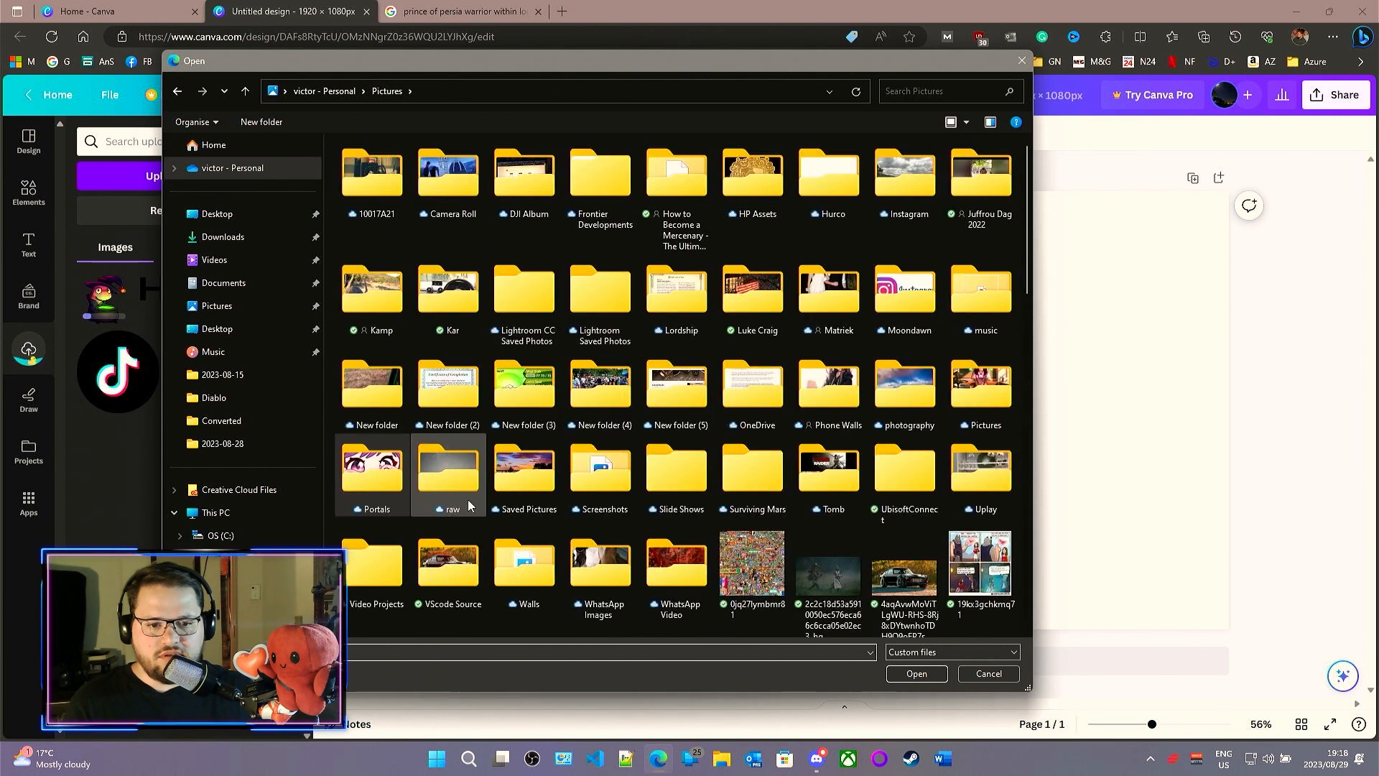
{"action": "left_click", "coordinate": [385, 477]}
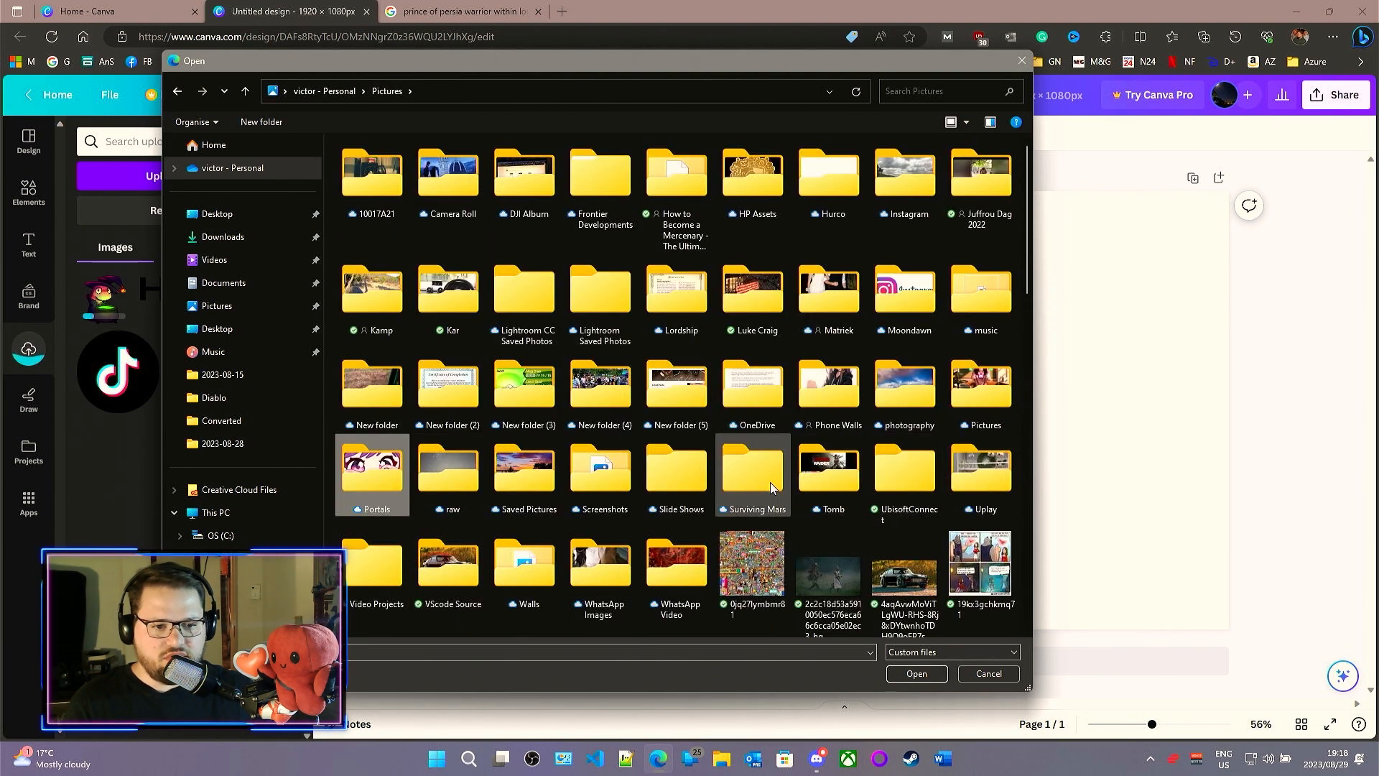
{"action": "double_click", "coordinate": [372, 490]}
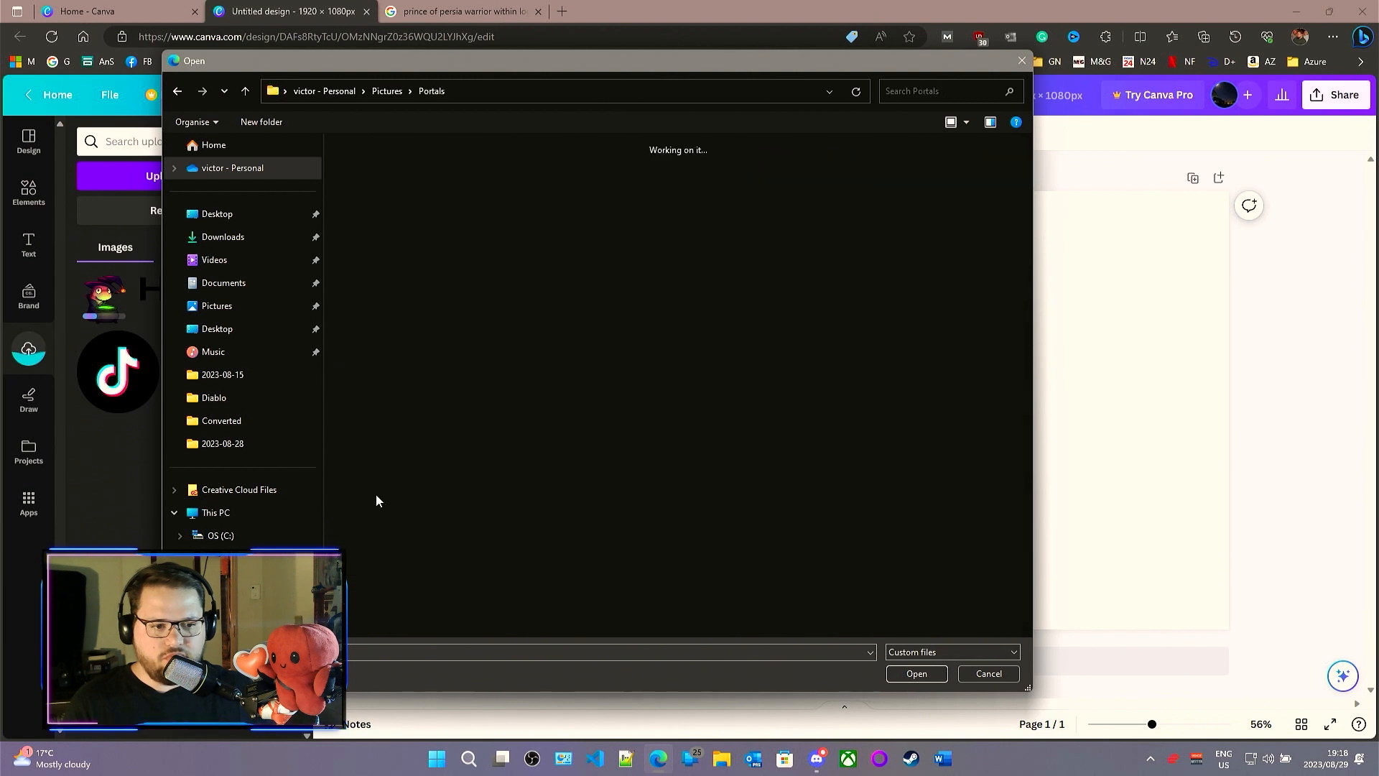
{"action": "double_click", "coordinate": [385, 472]}
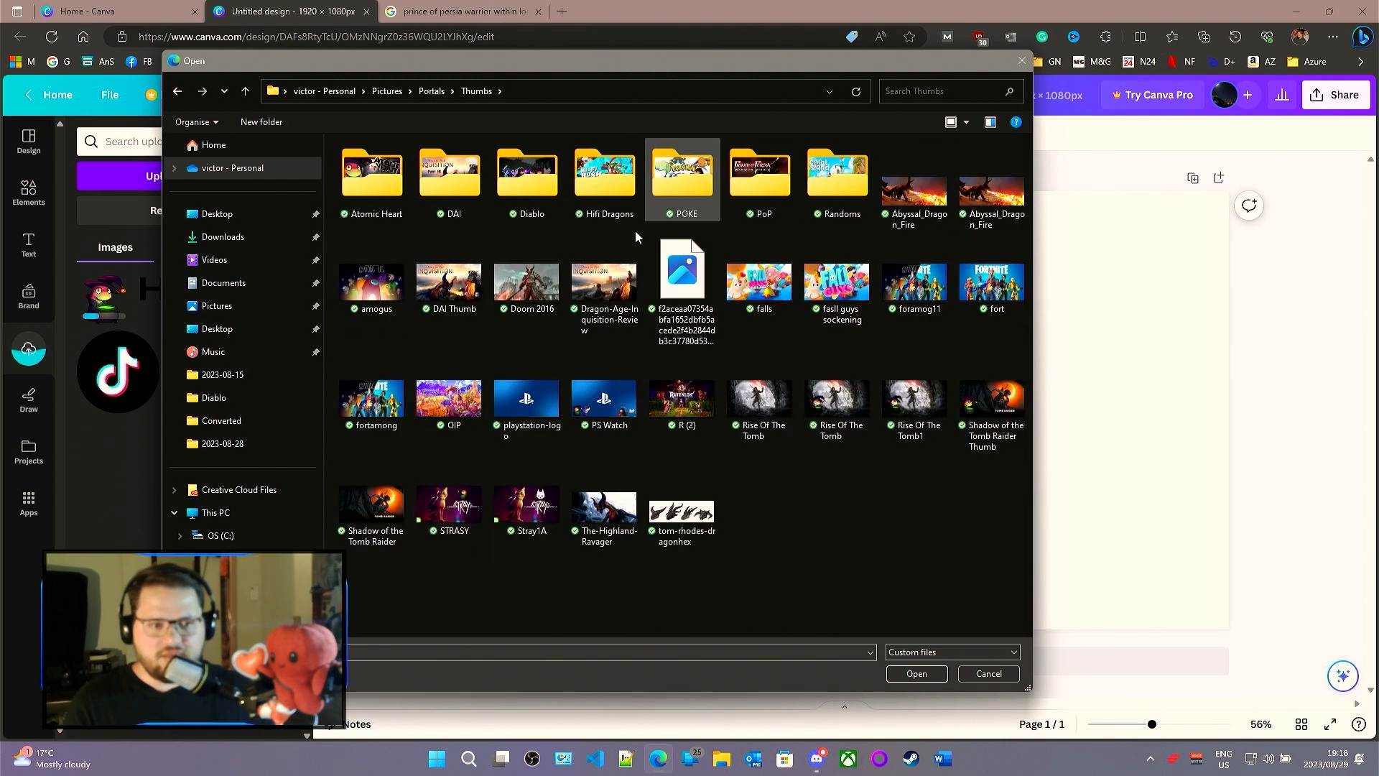
{"action": "double_click", "coordinate": [754, 186]}
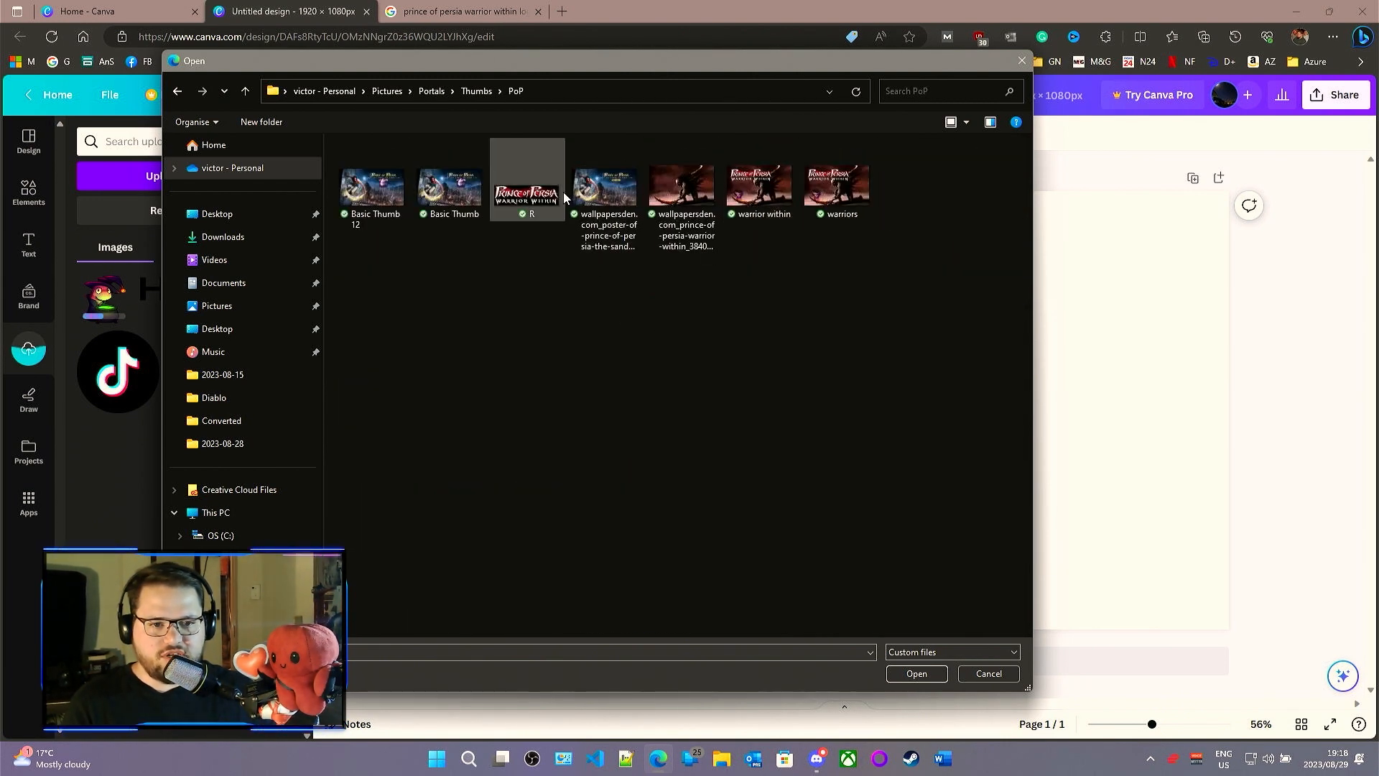
{"action": "double_click", "coordinate": [540, 179]}
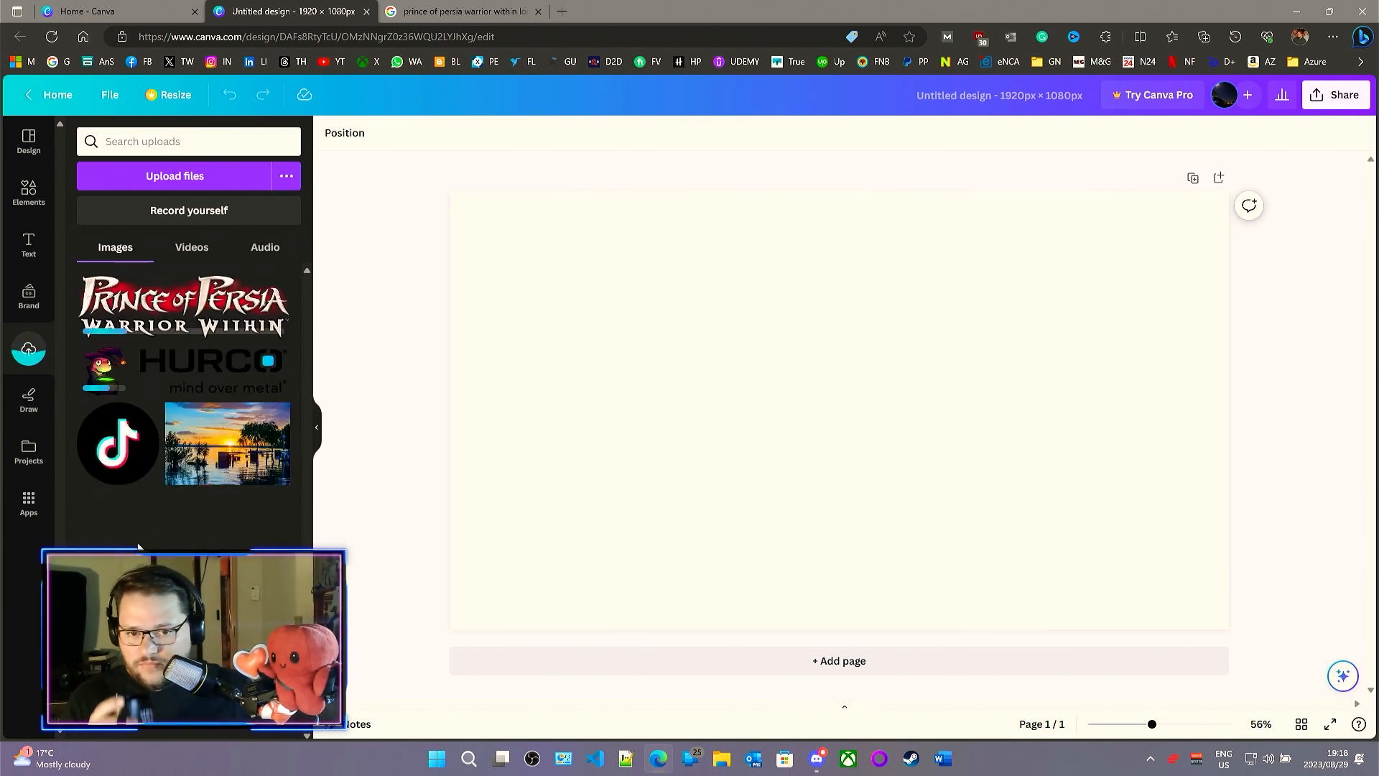
- Upload the Warrior Within wallpaper of the crouching warrior from the PoP folder and enlarge it on the page to cover nearly the whole canvas
{"action": "left_click", "coordinate": [176, 180]}
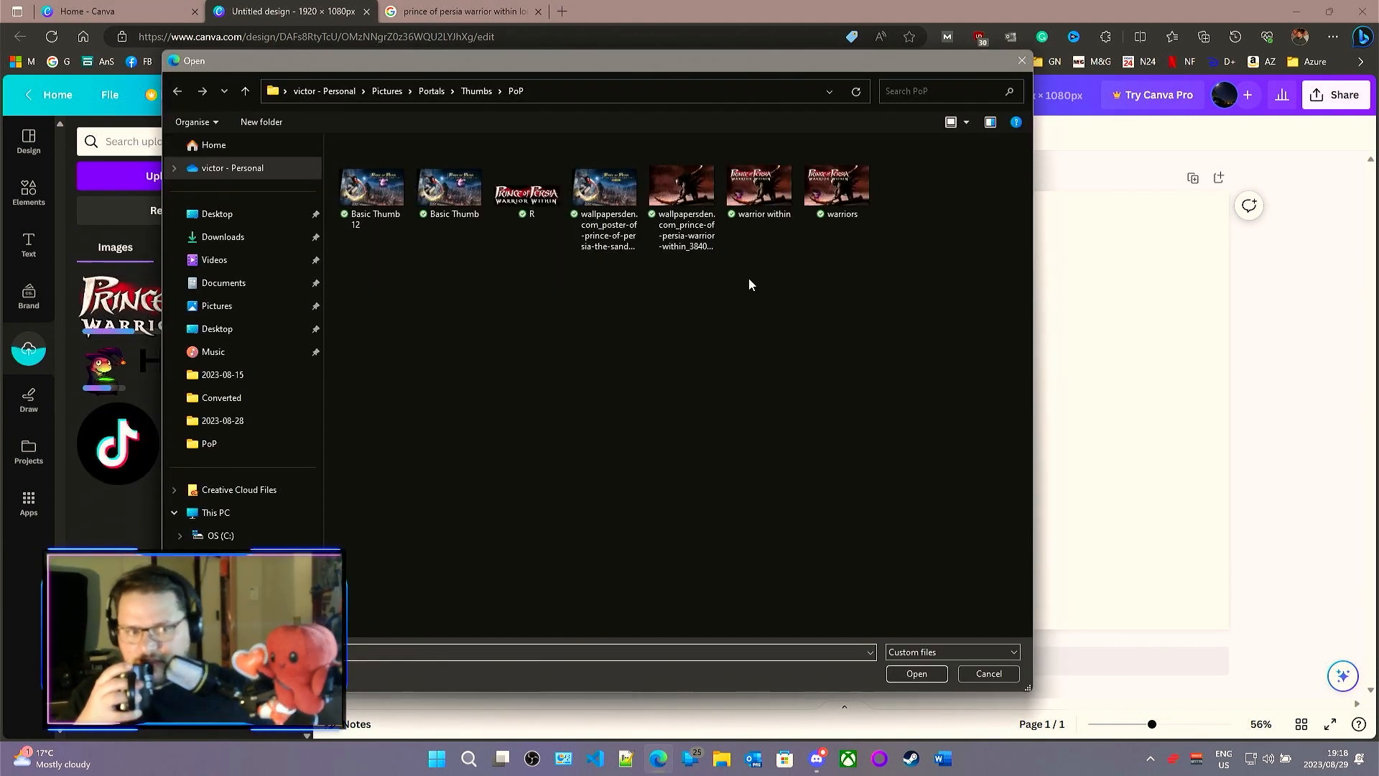
{"action": "double_click", "coordinate": [678, 226]}
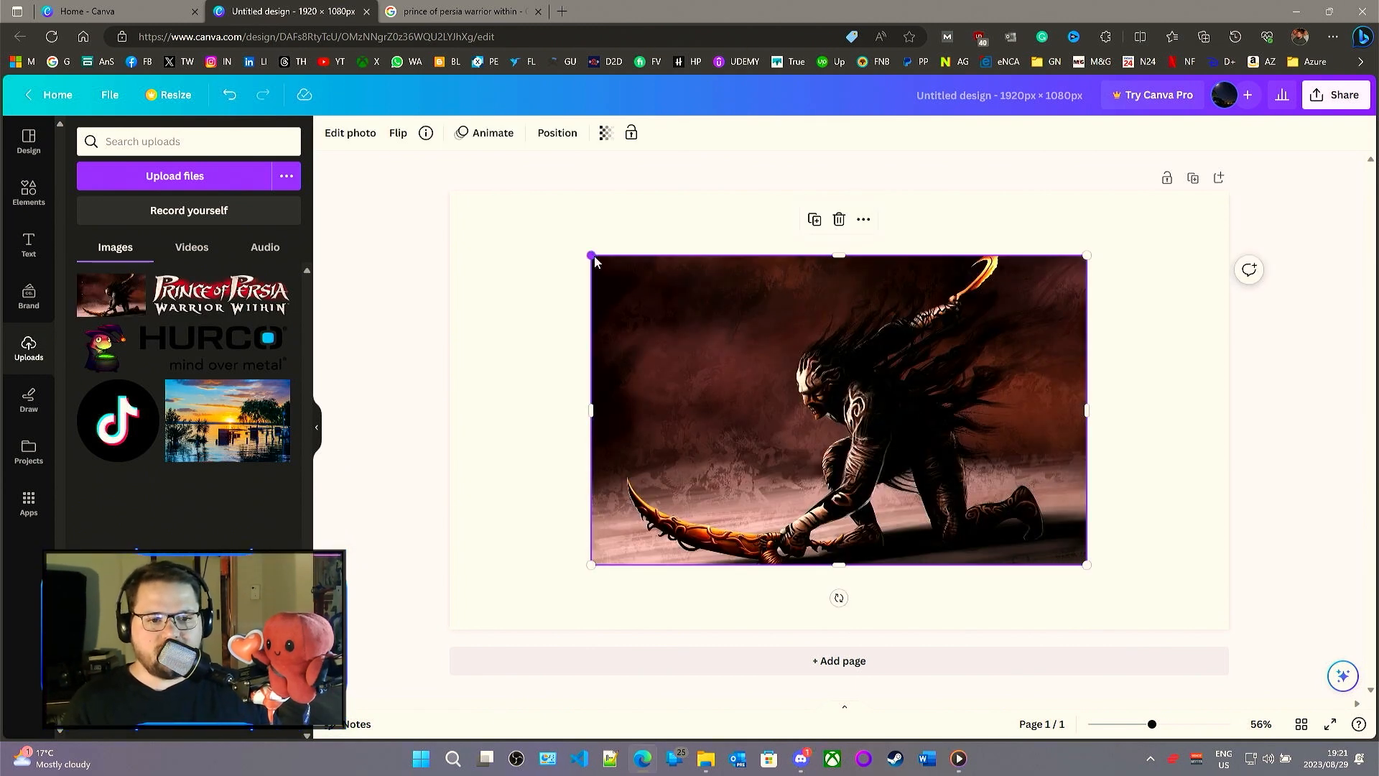
{"action": "left_click_drag", "start_coordinate": [591, 255], "coordinate": [459, 174]}
{"action": "left_click_drag", "start_coordinate": [1087, 566], "coordinate": [1229, 653]}
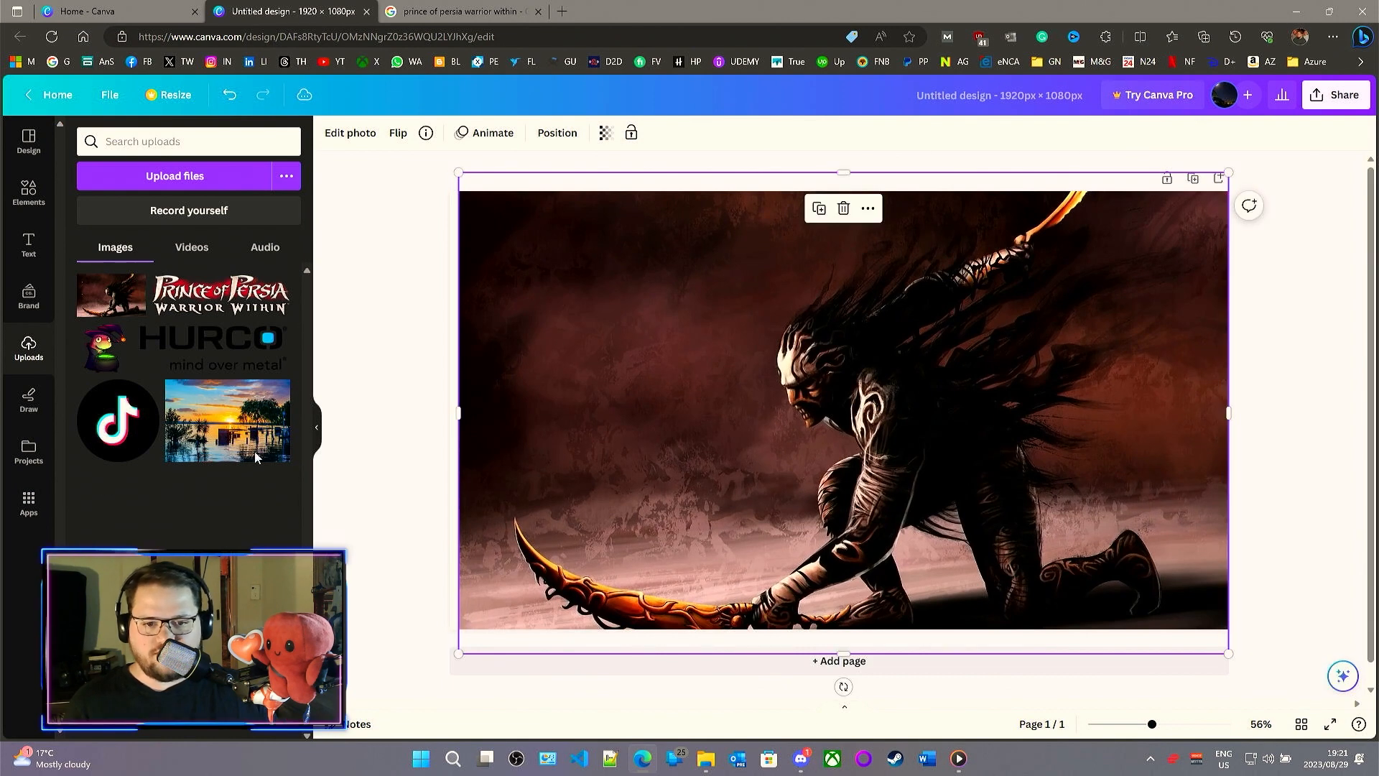
- Add the uploaded Prince of Persia: Warrior Within logo to the page, shrink it and place it near the upper centre of the artwork
{"action": "left_click", "coordinate": [234, 307]}
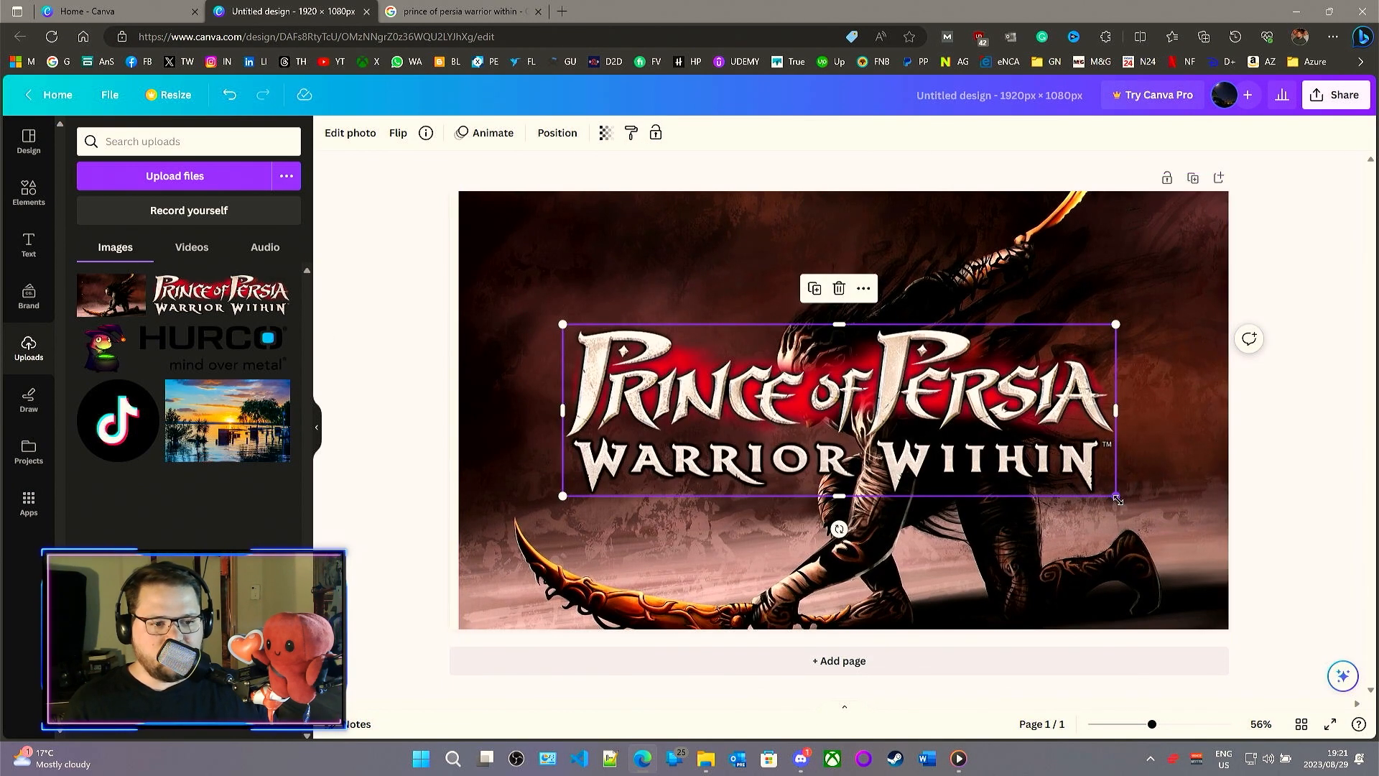
{"action": "left_click_drag", "start_coordinate": [1115, 495], "coordinate": [950, 444]}
{"action": "left_click_drag", "start_coordinate": [815, 351], "coordinate": [848, 248]}
- Add the frog witch artwork to the page, reduce its size and place it in the lower-left part of the artwork
{"action": "left_click", "coordinate": [110, 357]}
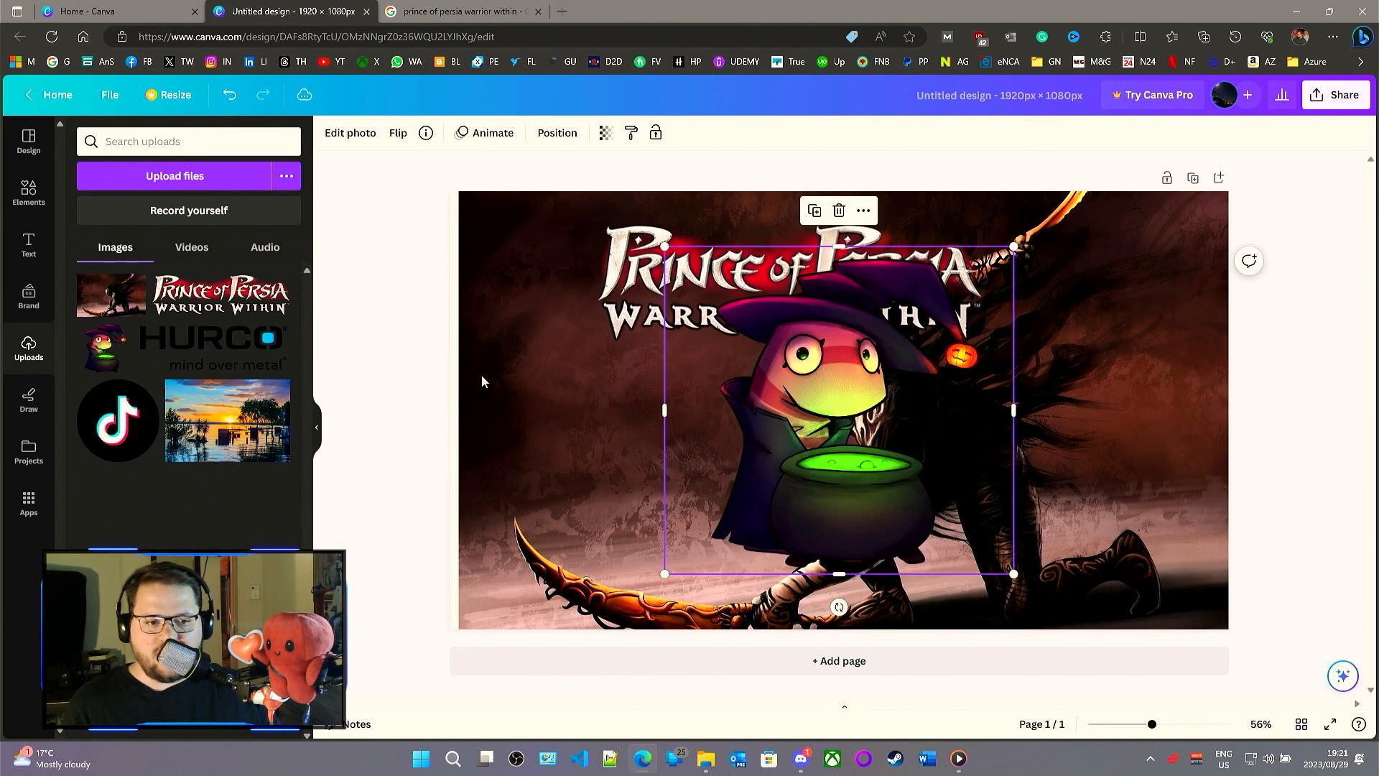
{"action": "left_click_drag", "start_coordinate": [1018, 252], "coordinate": [913, 380]}
{"action": "left_click_drag", "start_coordinate": [754, 456], "coordinate": [571, 479]}
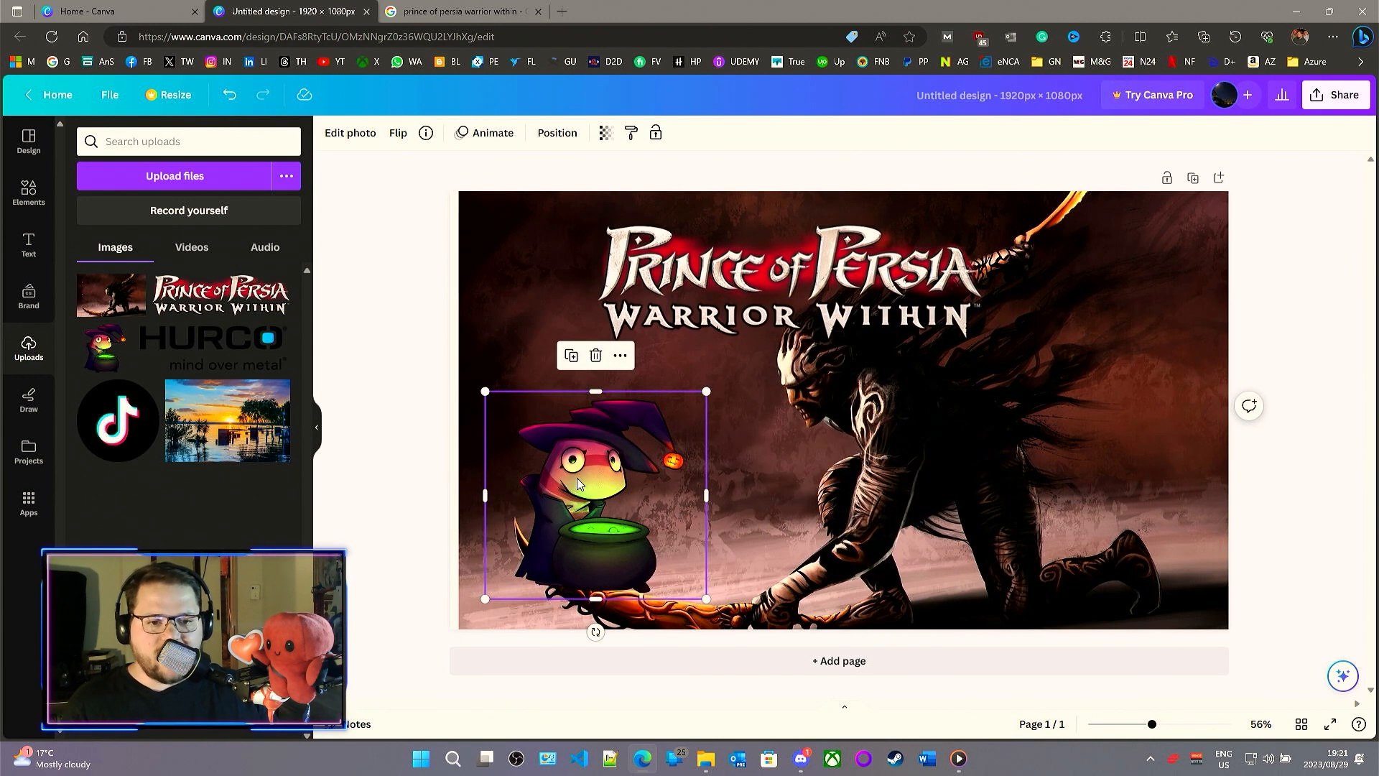
{"action": "left_click", "coordinate": [619, 355]}
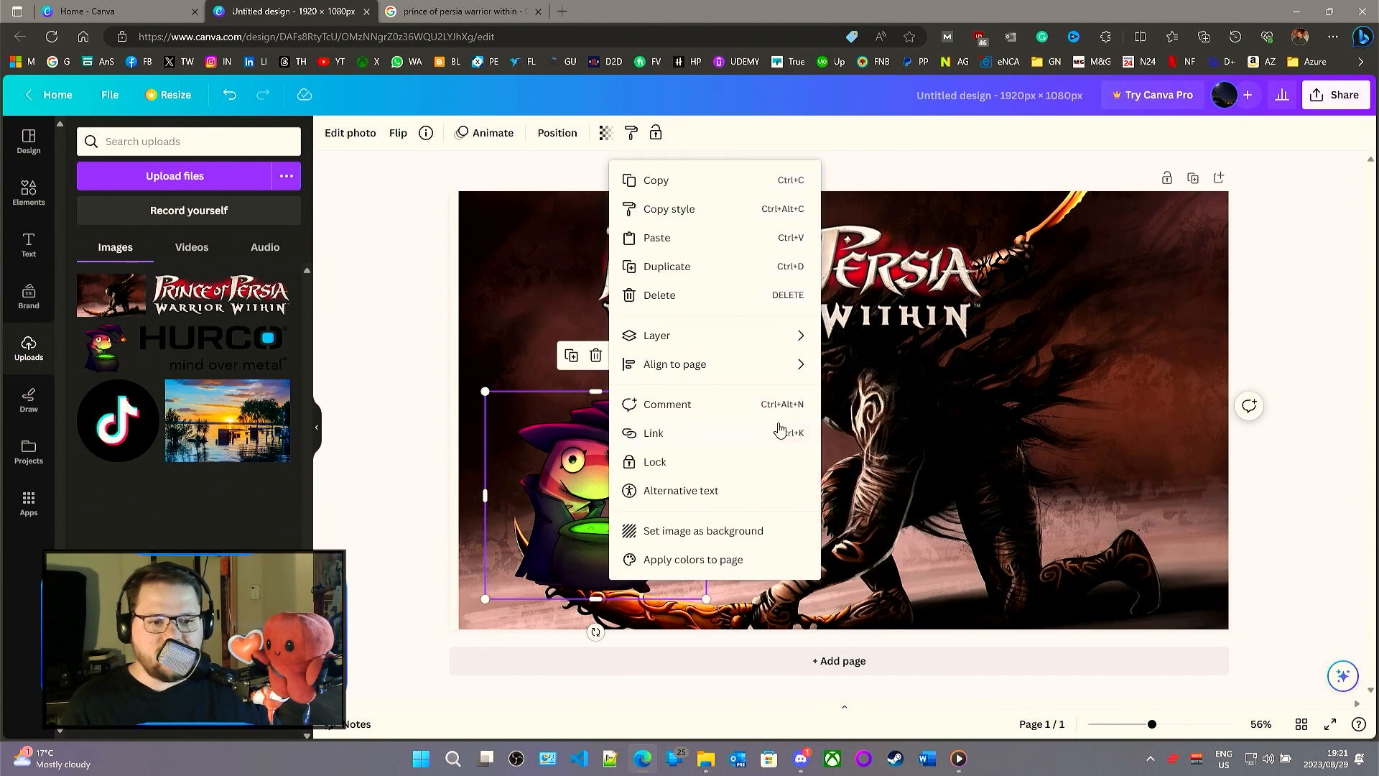
{"action": "left_click", "coordinate": [571, 525]}
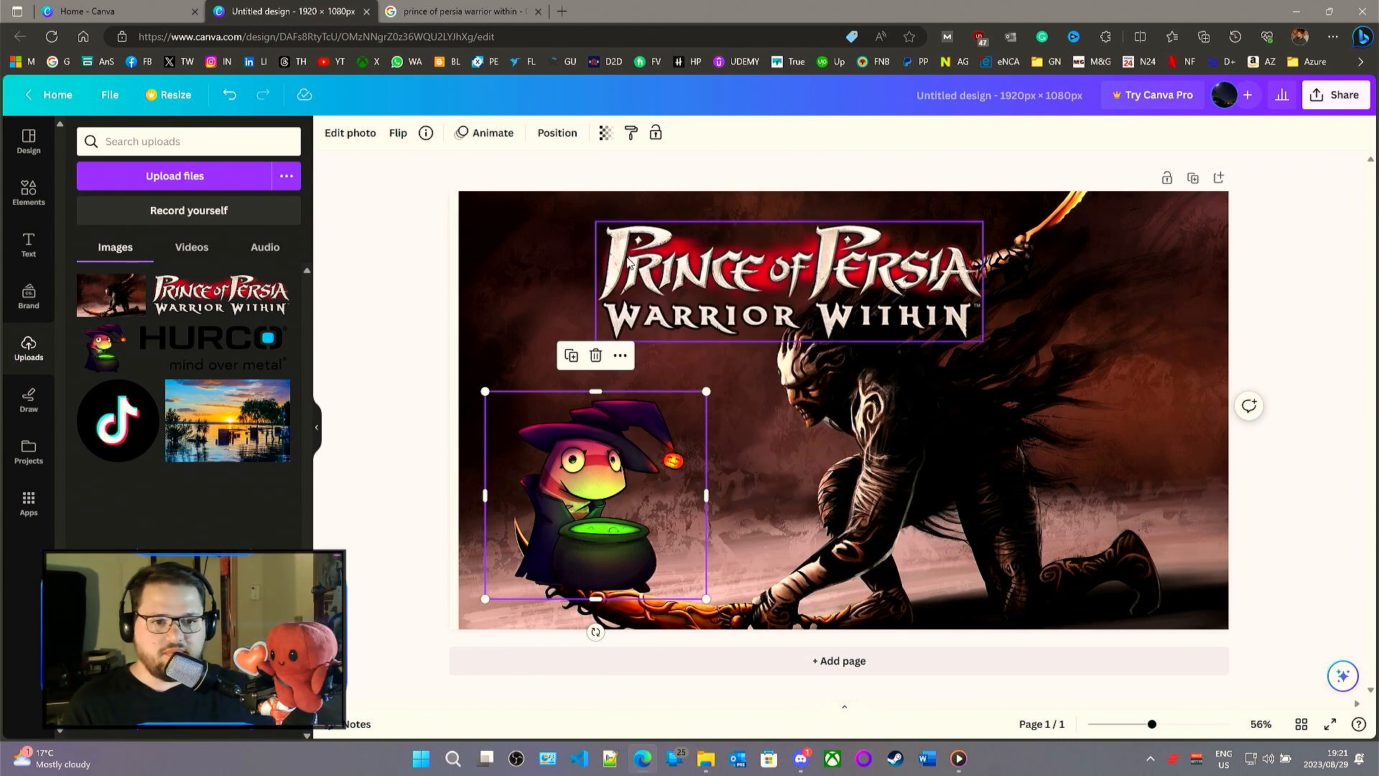
{"action": "left_click", "coordinate": [493, 134]}
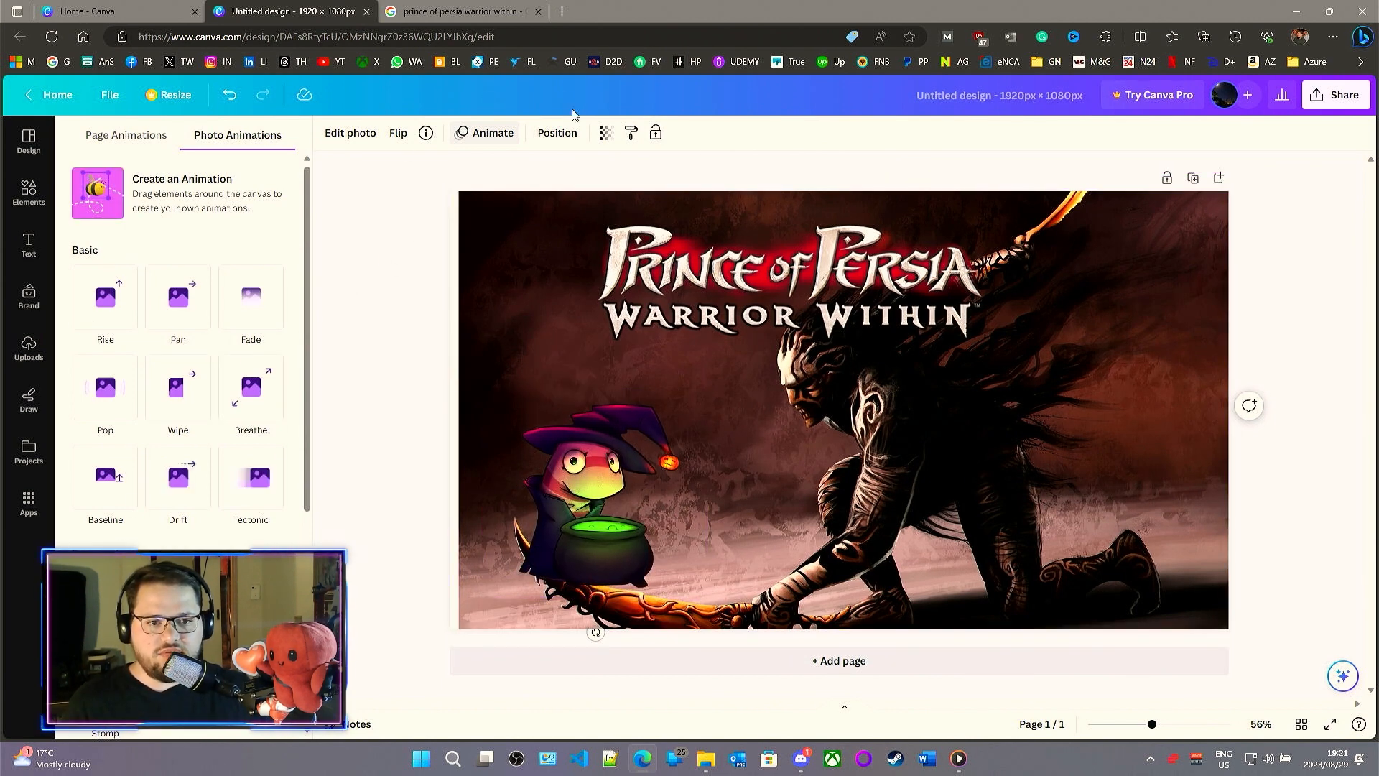
- Set the frog witch image's transparency to 72
{"action": "left_click", "coordinate": [605, 132]}
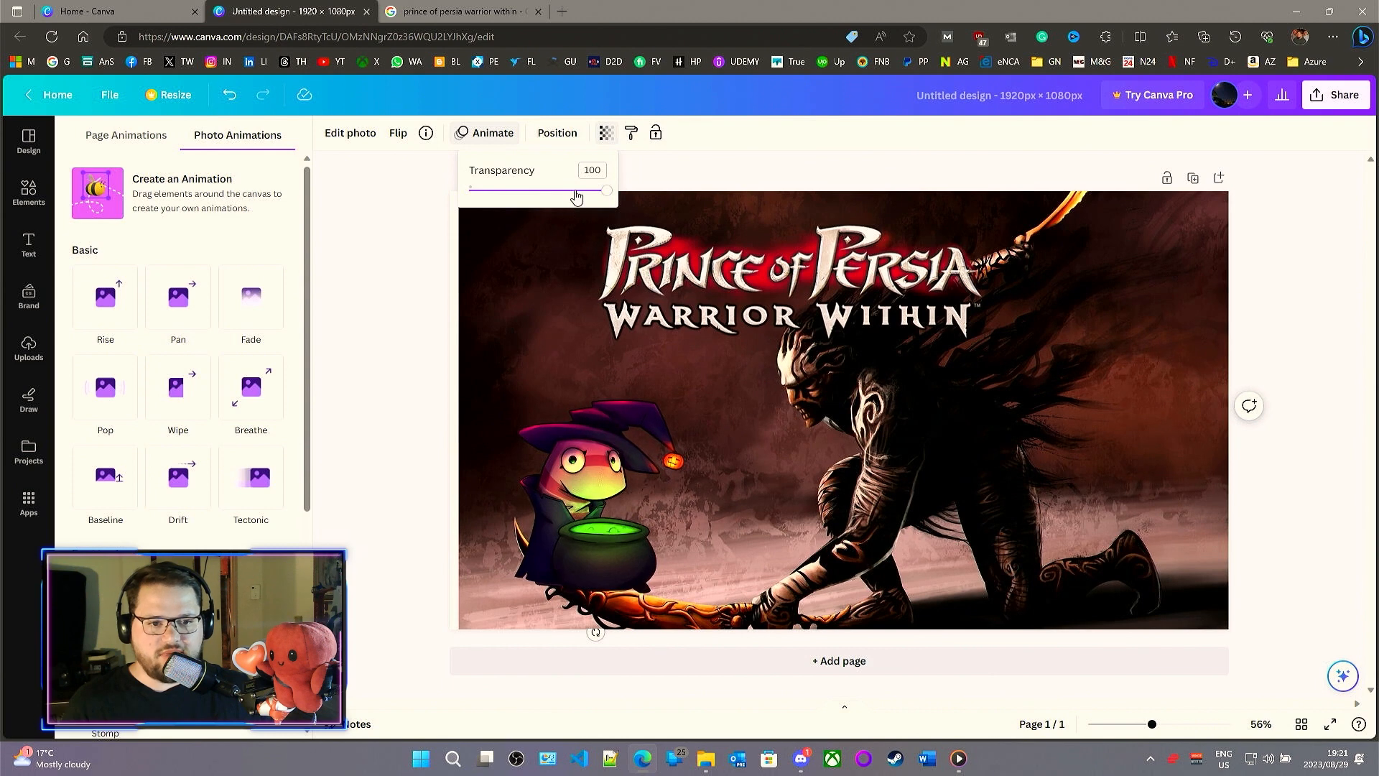
{"action": "left_click_drag", "start_coordinate": [565, 190], "coordinate": [569, 190]}
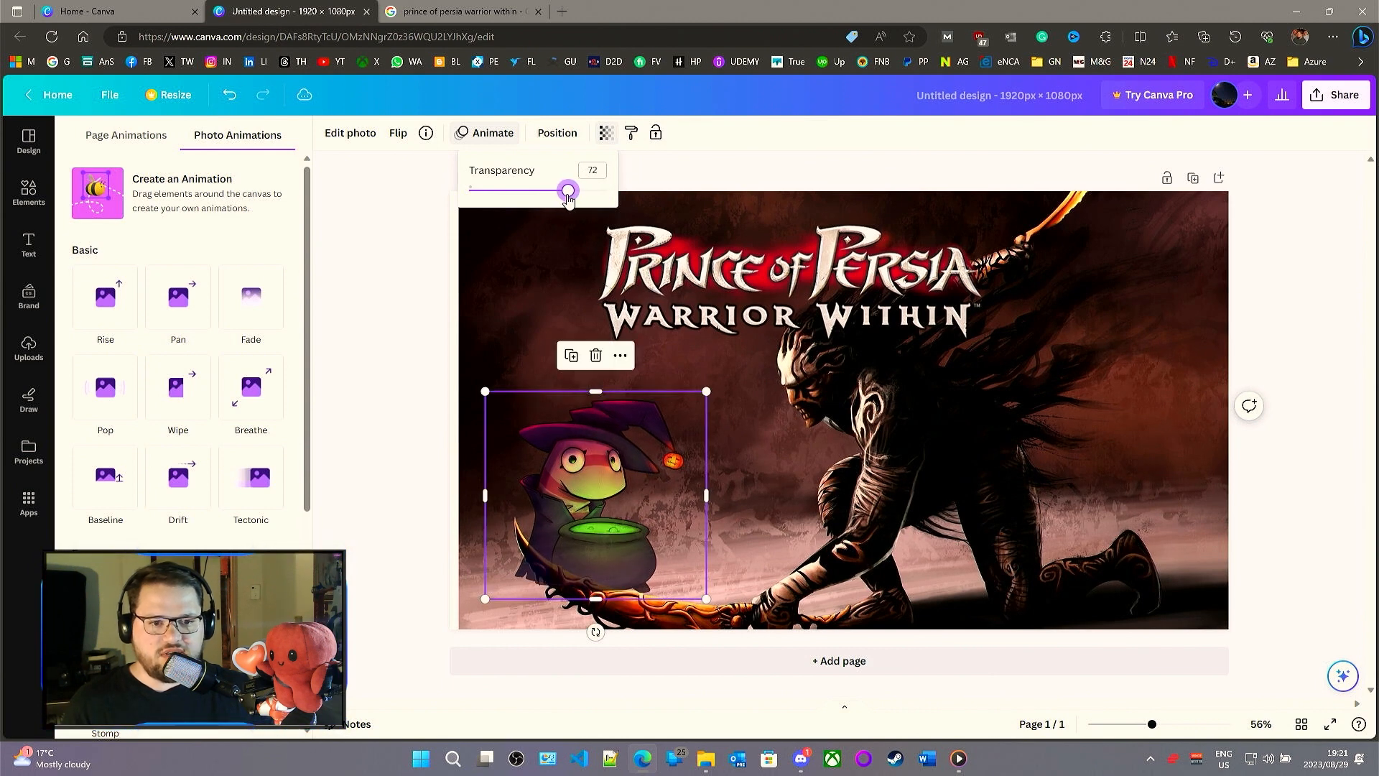
{"action": "left_click", "coordinate": [395, 308]}
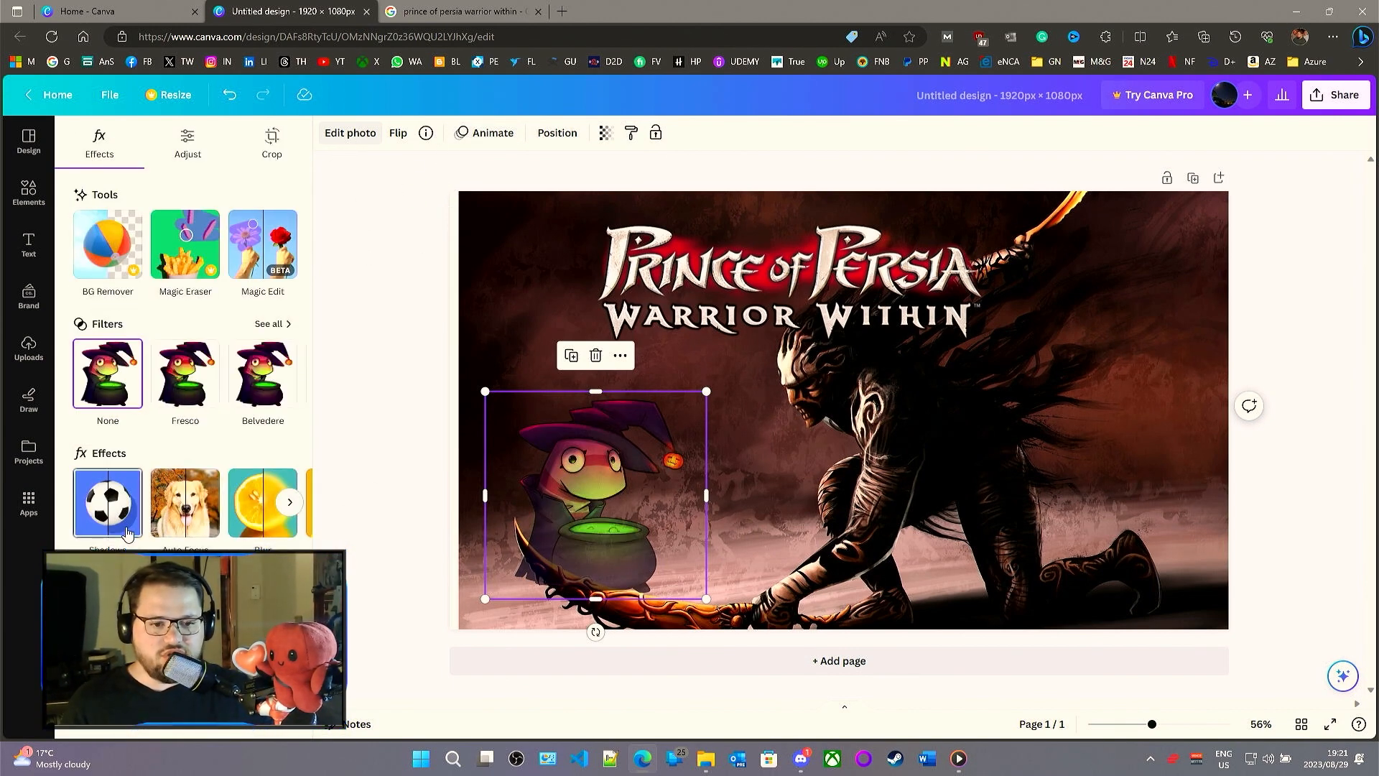
- Apply the Glow shadow effect to the frog witch and nudge it slightly right and down
{"action": "left_click", "coordinate": [118, 506]}
{"action": "left_click", "coordinate": [102, 316]}
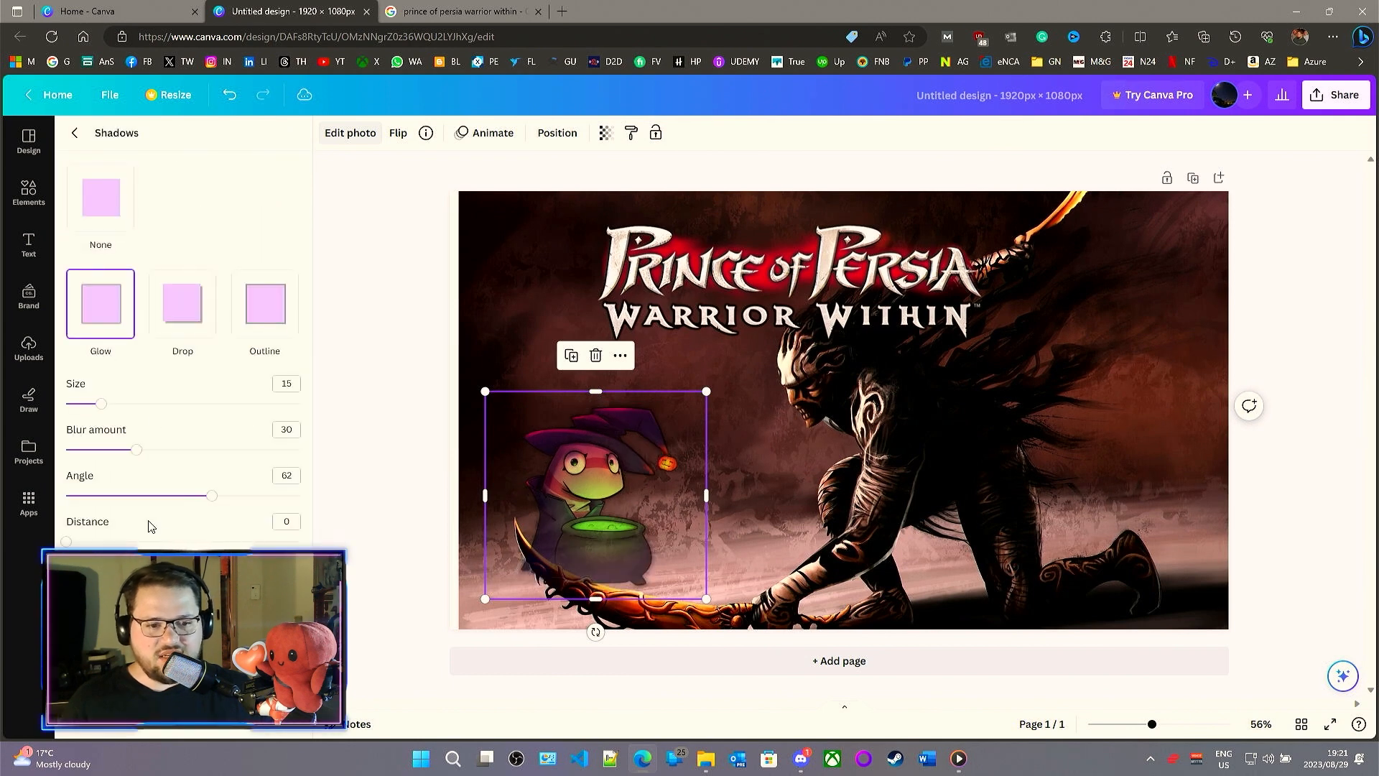
{"action": "key", "text": "Escape"}
{"action": "key", "text": "Escape"}
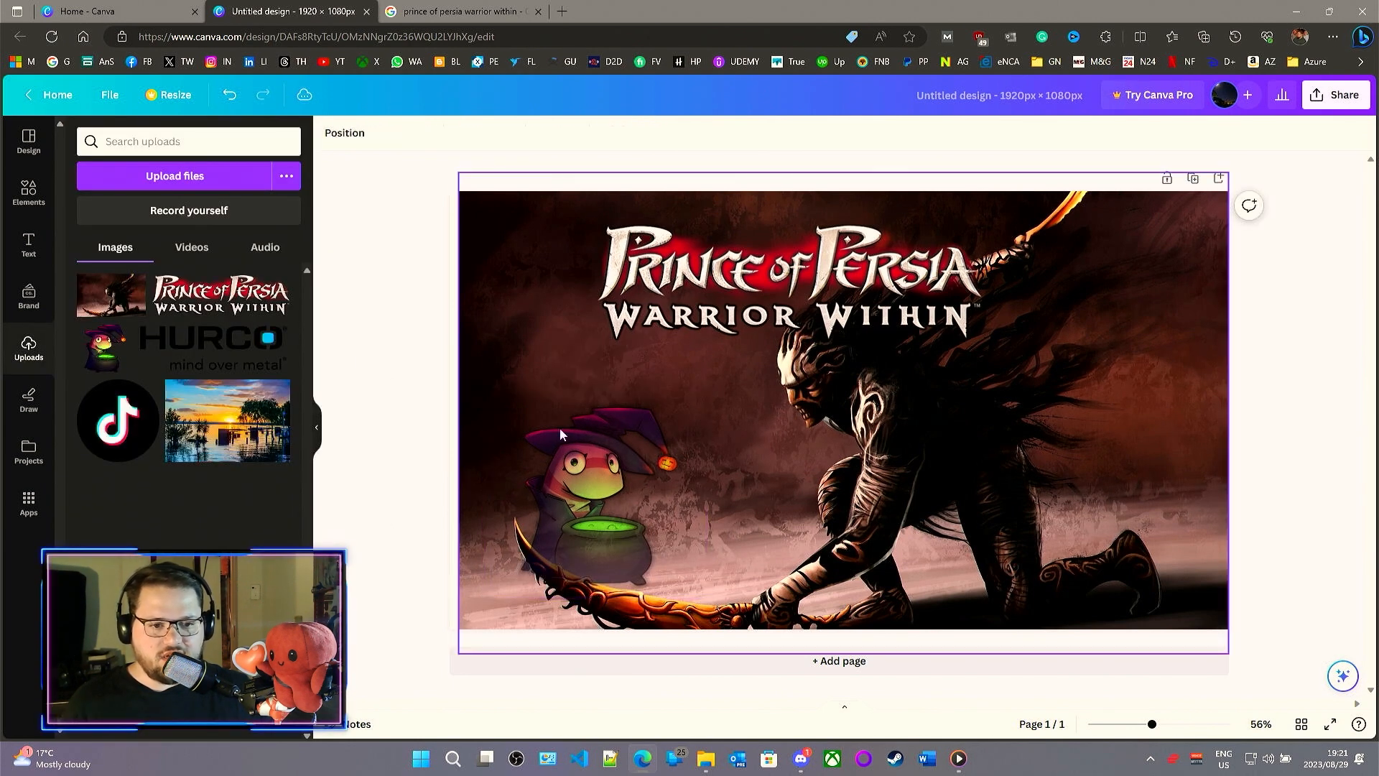
{"action": "left_click_drag", "start_coordinate": [610, 535], "coordinate": [630, 542]}
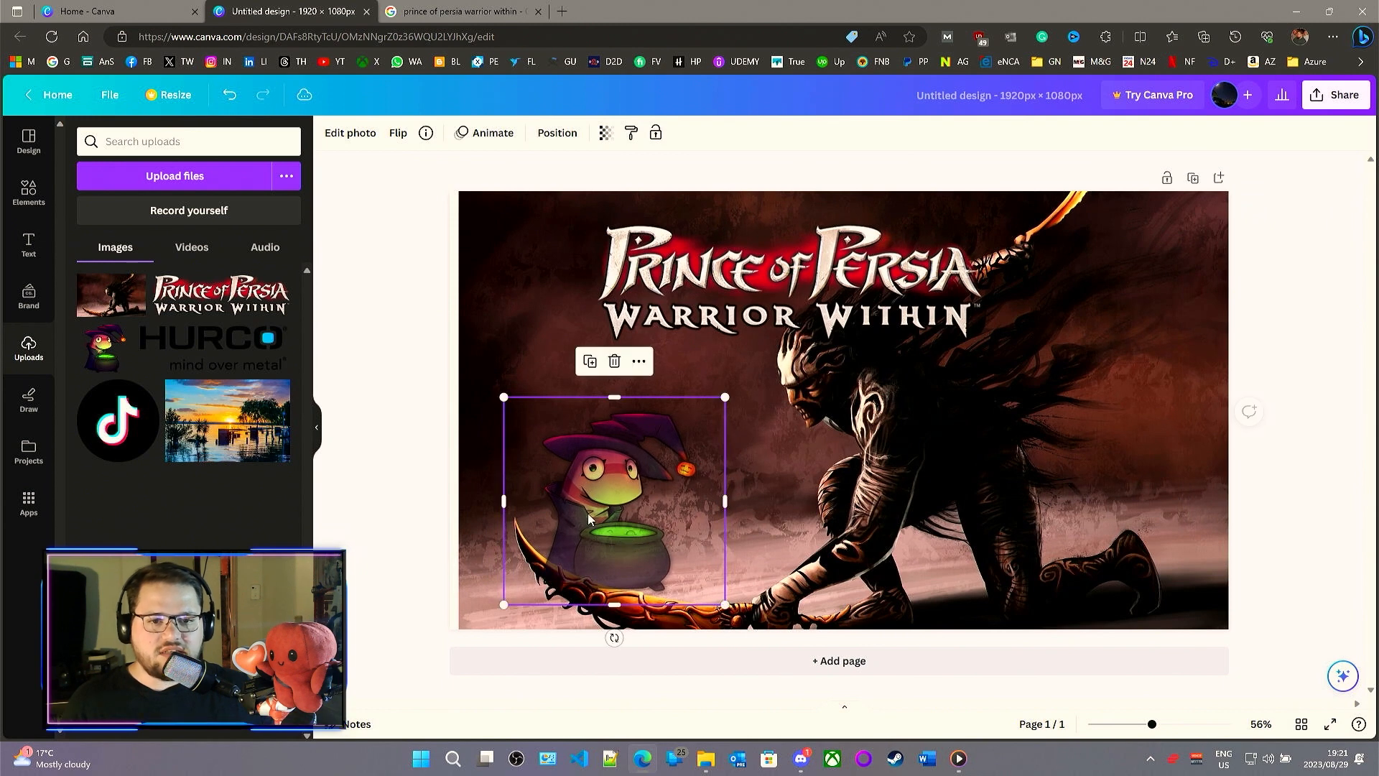
{"action": "left_click", "coordinate": [422, 350]}
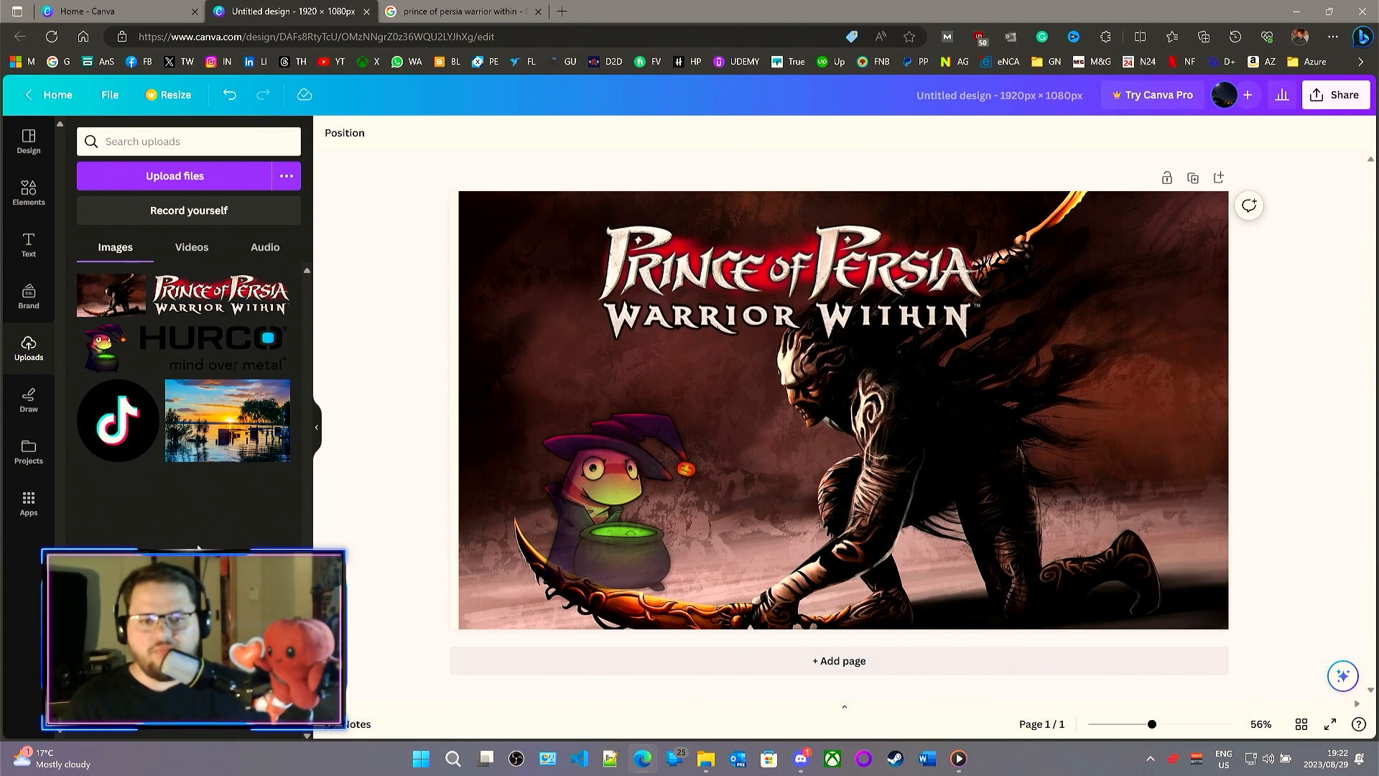
- Move the game logo down beside the frog witch and add a heading reading "We Play" above it
{"action": "left_click", "coordinate": [28, 244]}
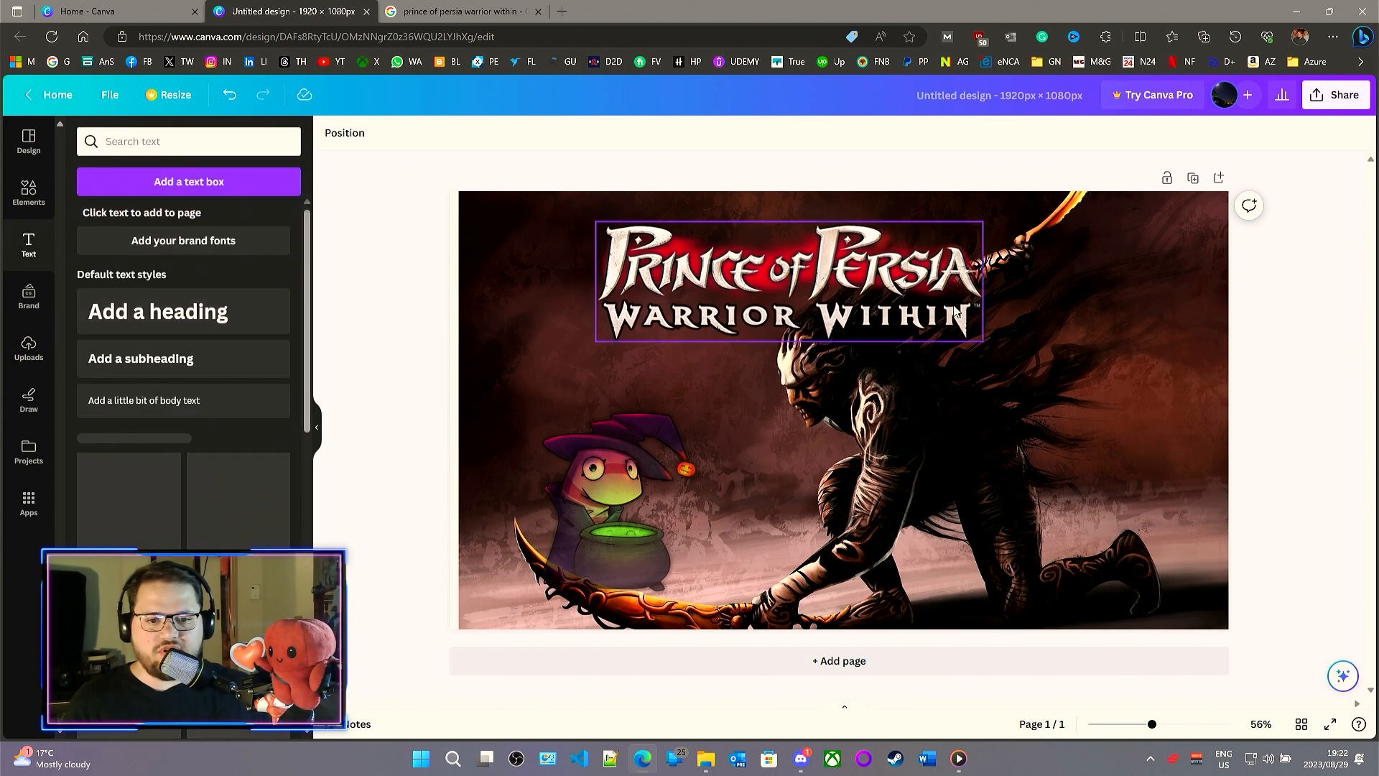
{"action": "left_click_drag", "start_coordinate": [789, 290], "coordinate": [914, 435]}
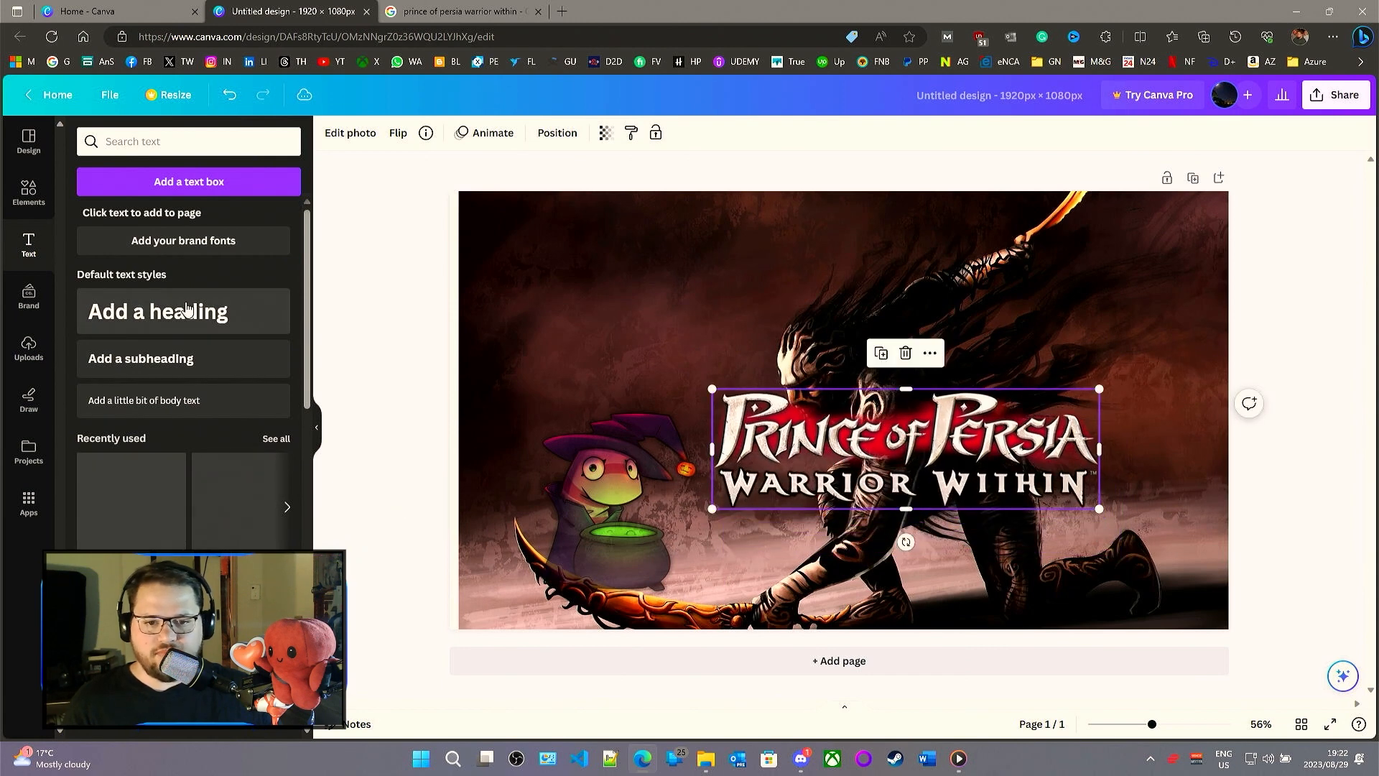
{"action": "left_click", "coordinate": [153, 311]}
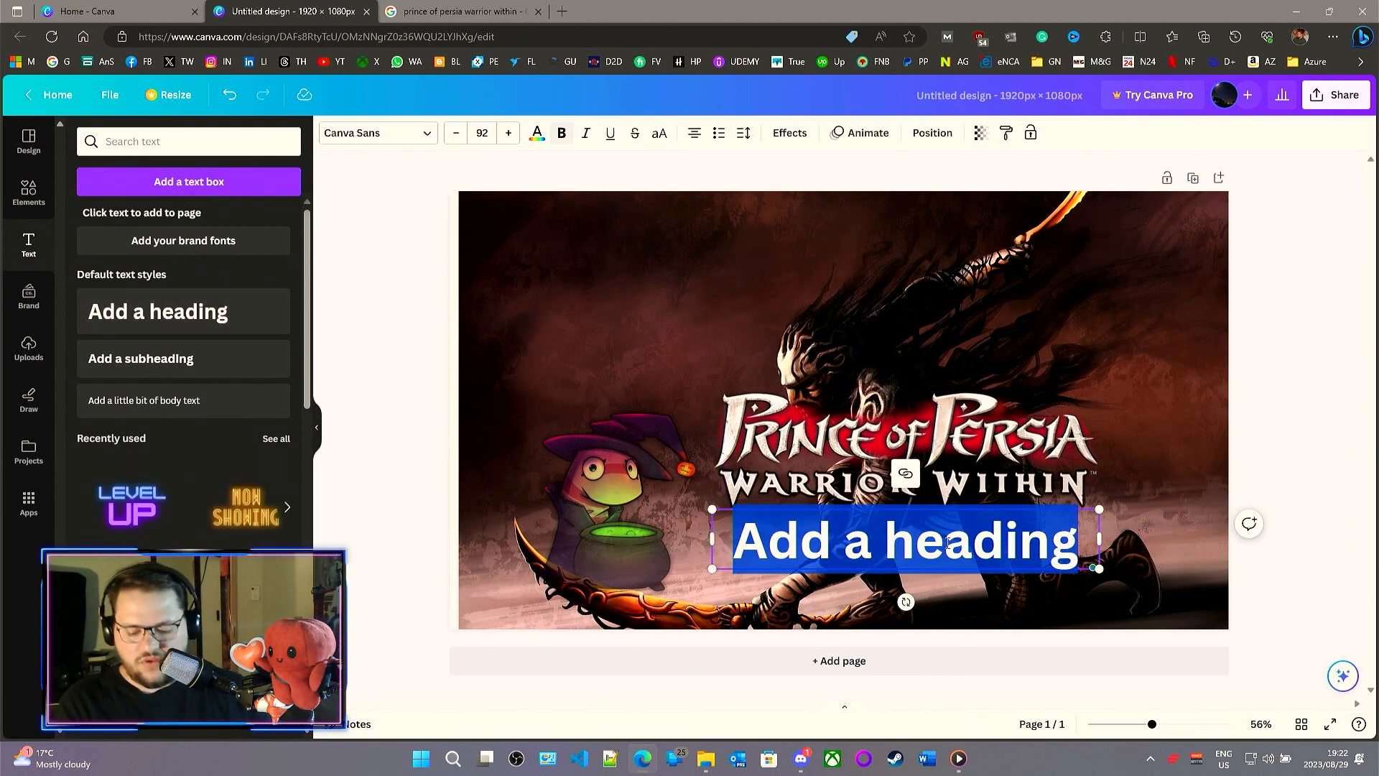
{"action": "type", "text": "We Play"}
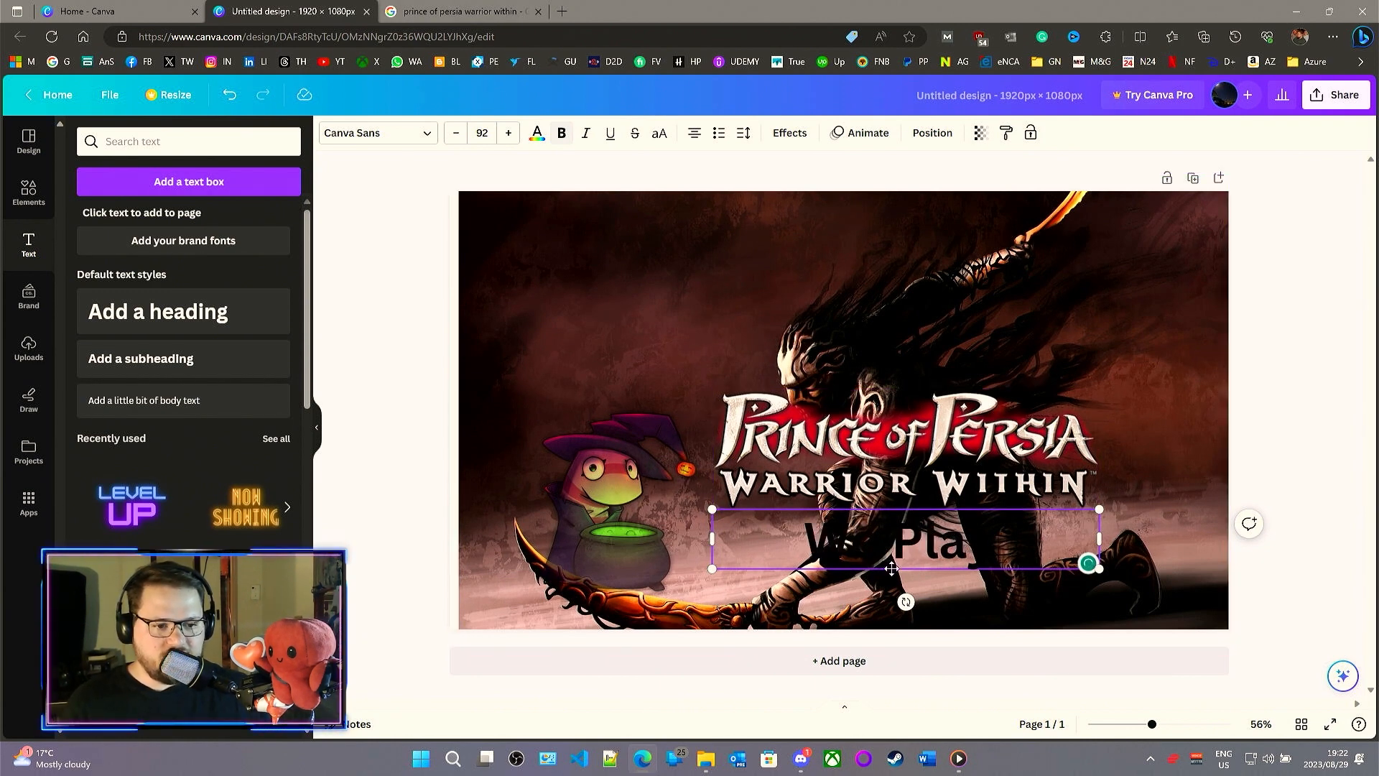
{"action": "left_click_drag", "start_coordinate": [892, 569], "coordinate": [779, 336]}
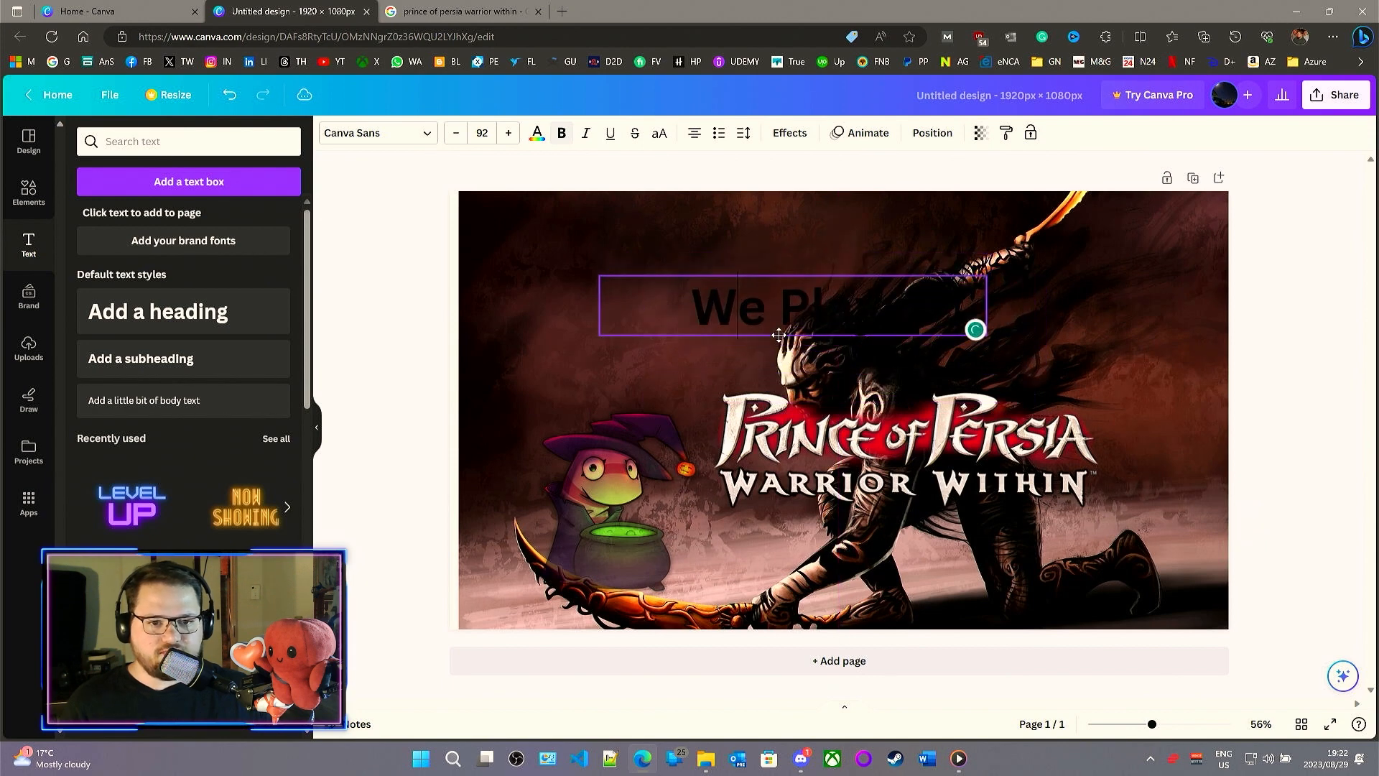
- Change the whole "We Play" heading's text colour to white (#ffffff)
{"action": "left_click", "coordinate": [537, 133]}
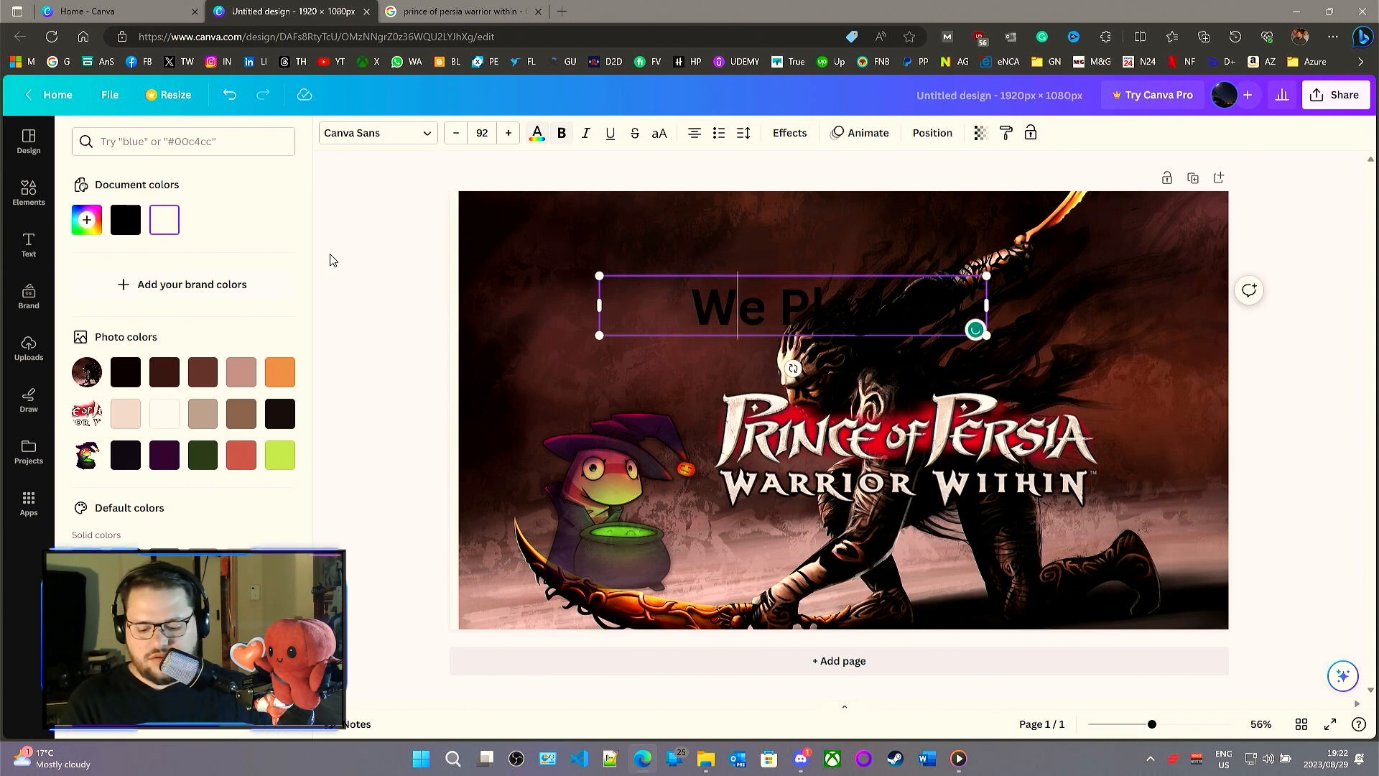
{"action": "key", "text": "ctrl+a"}
{"action": "left_click", "coordinate": [165, 219]}
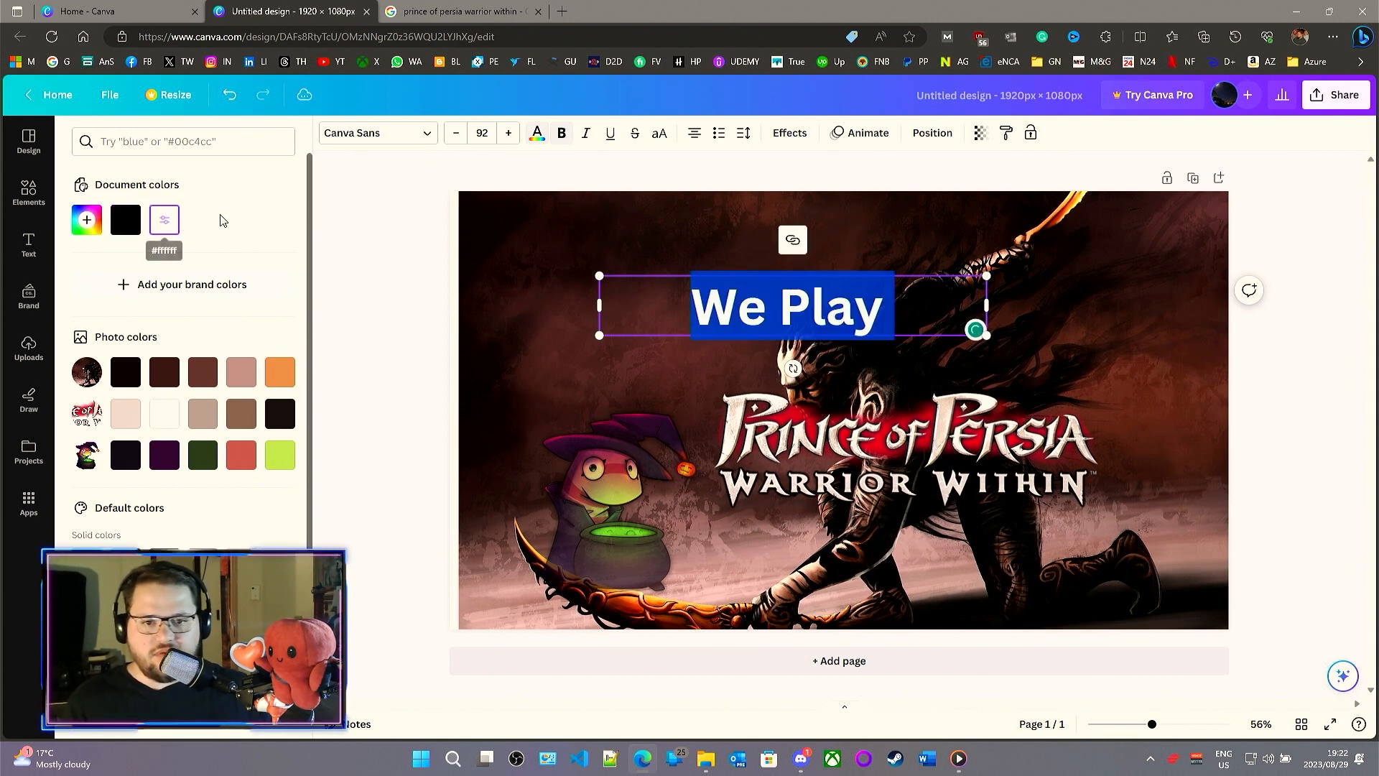
{"action": "left_click", "coordinate": [552, 230]}
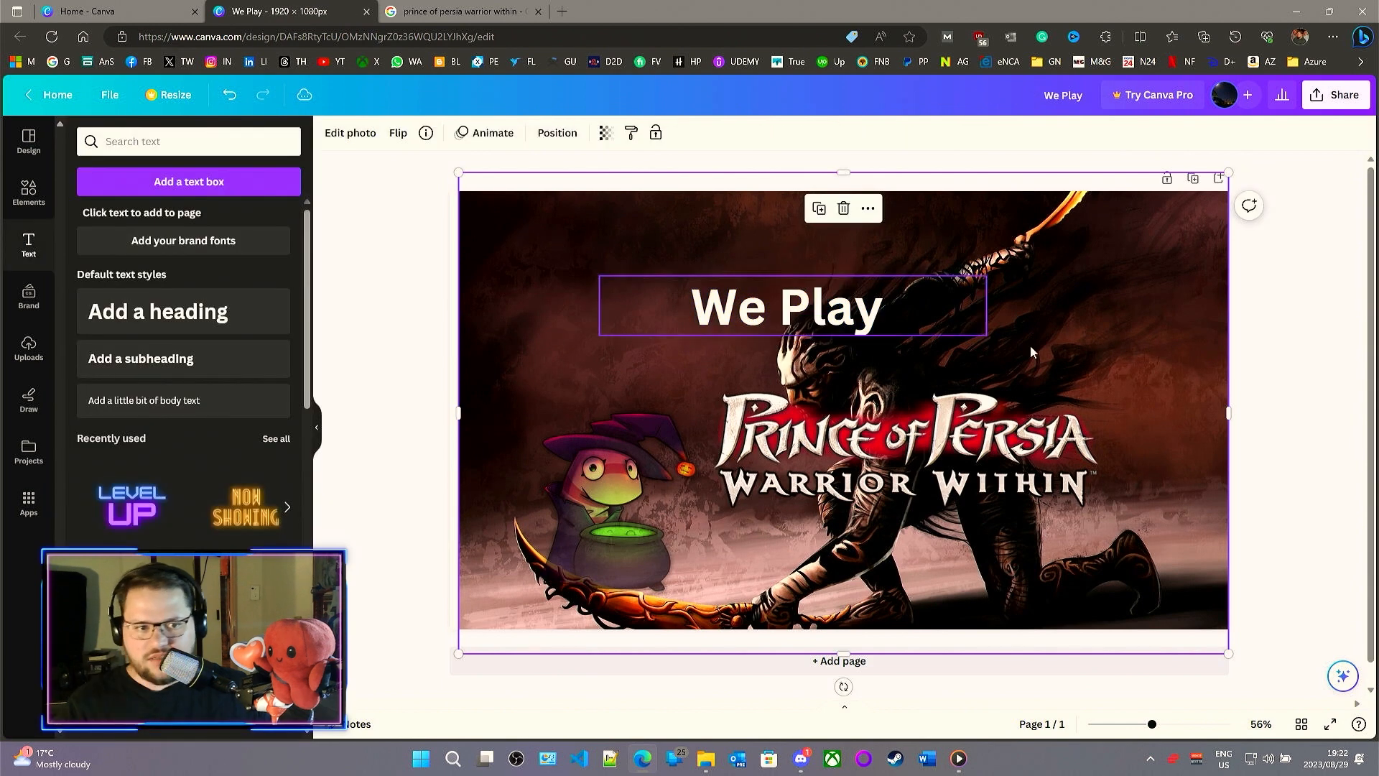
- Move the "We Play" heading slightly down and left, closer to the logo, and select all its text
{"action": "left_click_drag", "start_coordinate": [817, 309], "coordinate": [791, 328]}
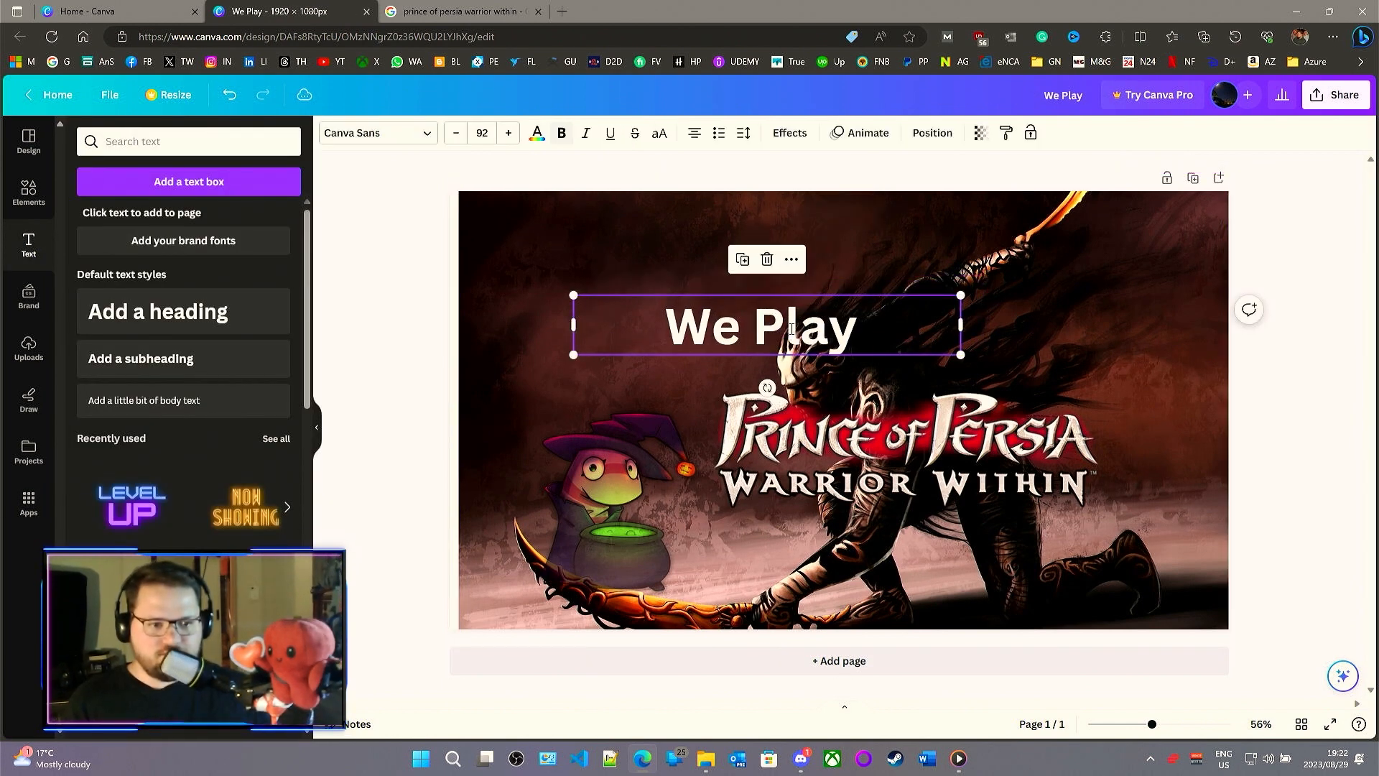
{"action": "double_click", "coordinate": [785, 329]}
{"action": "triple_click", "coordinate": [781, 323]}
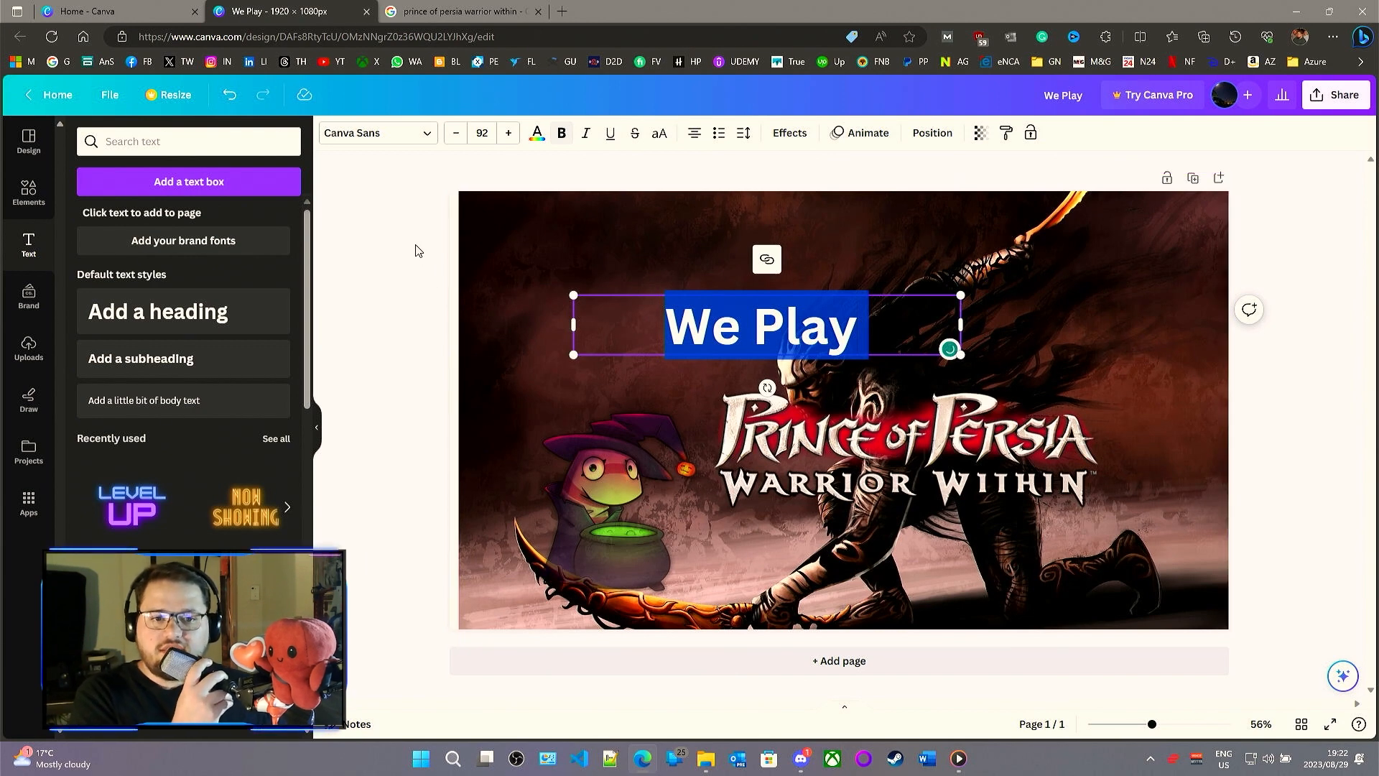
- Widen the background wallpaper past the page's left edge to cover the uncovered strip
{"action": "left_click", "coordinate": [522, 378]}
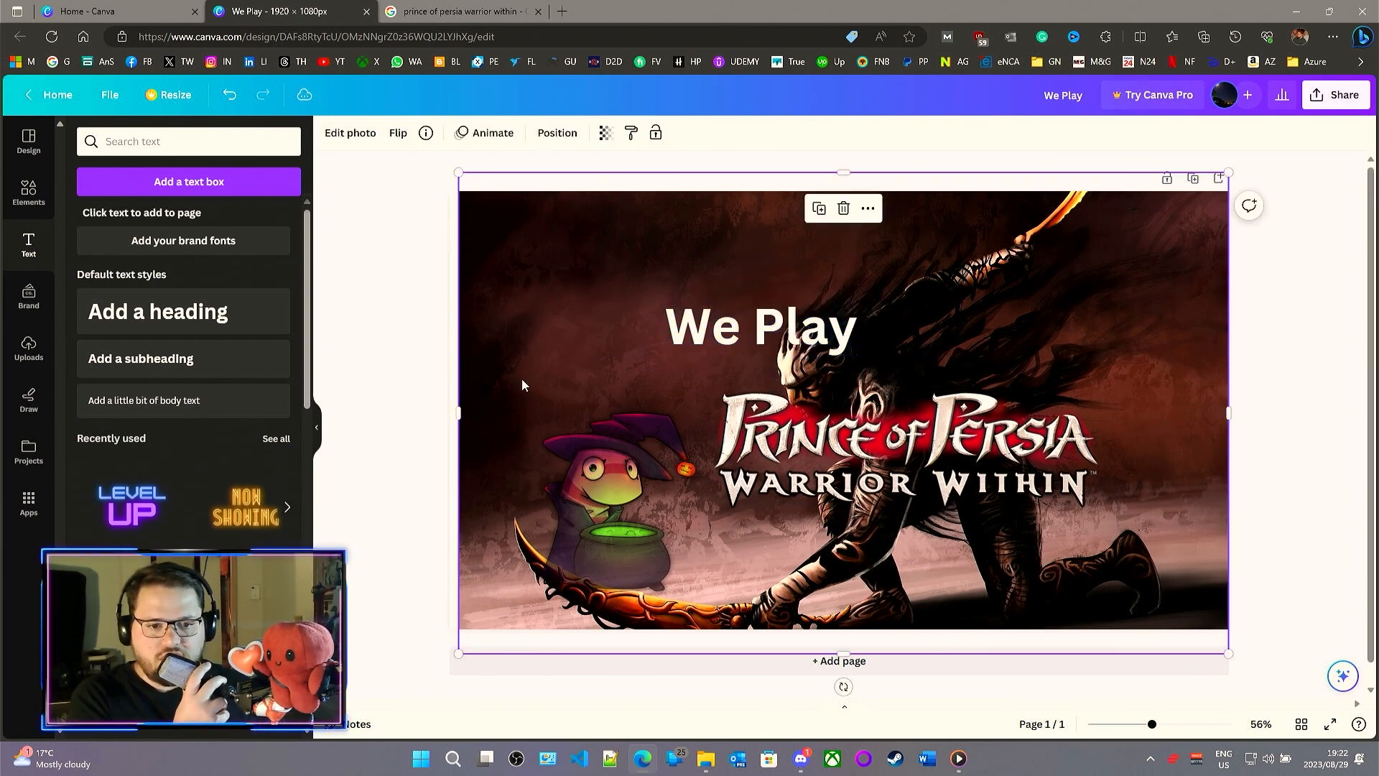
{"action": "left_click_drag", "start_coordinate": [462, 411], "coordinate": [450, 409]}
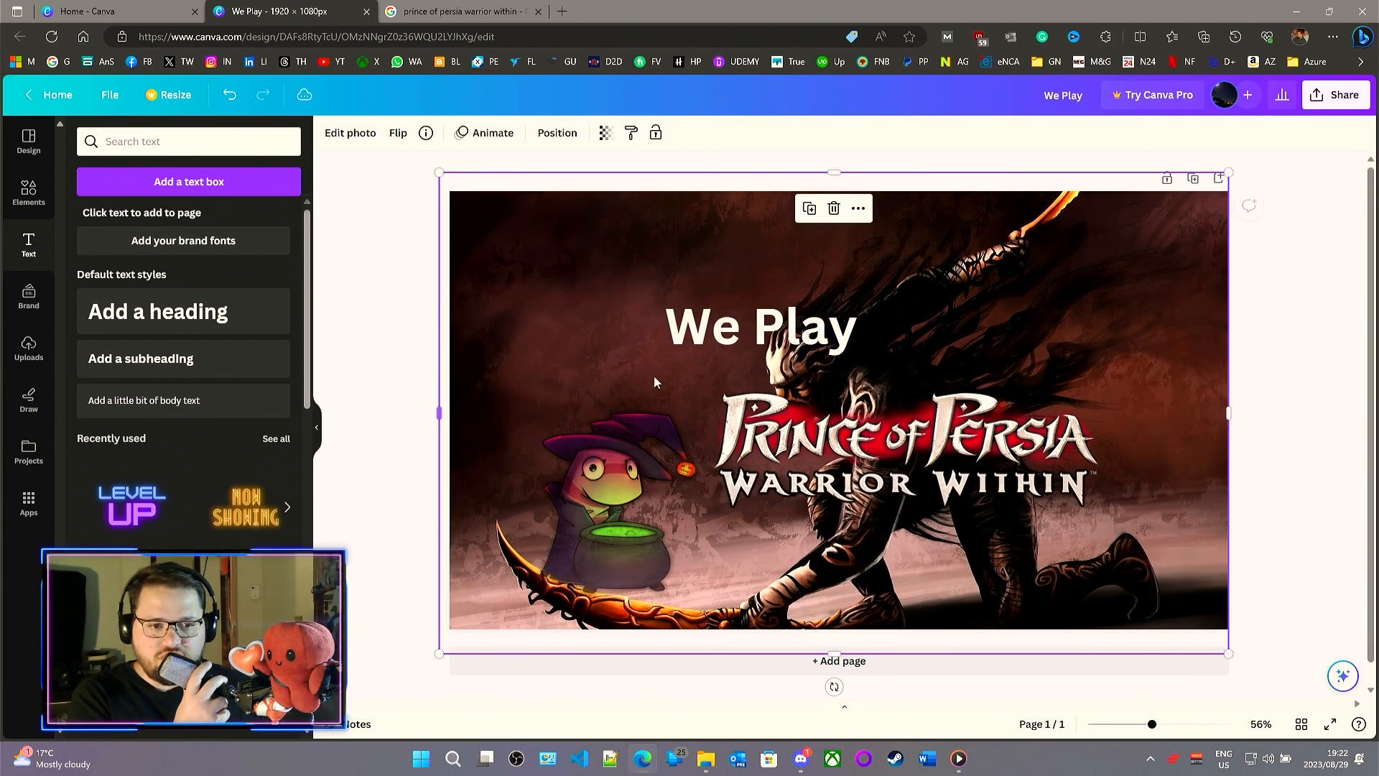
- Select the whole "We Play" heading and increase its font size to 120
{"action": "left_click", "coordinate": [770, 338]}
{"action": "left_click", "coordinate": [783, 333]}
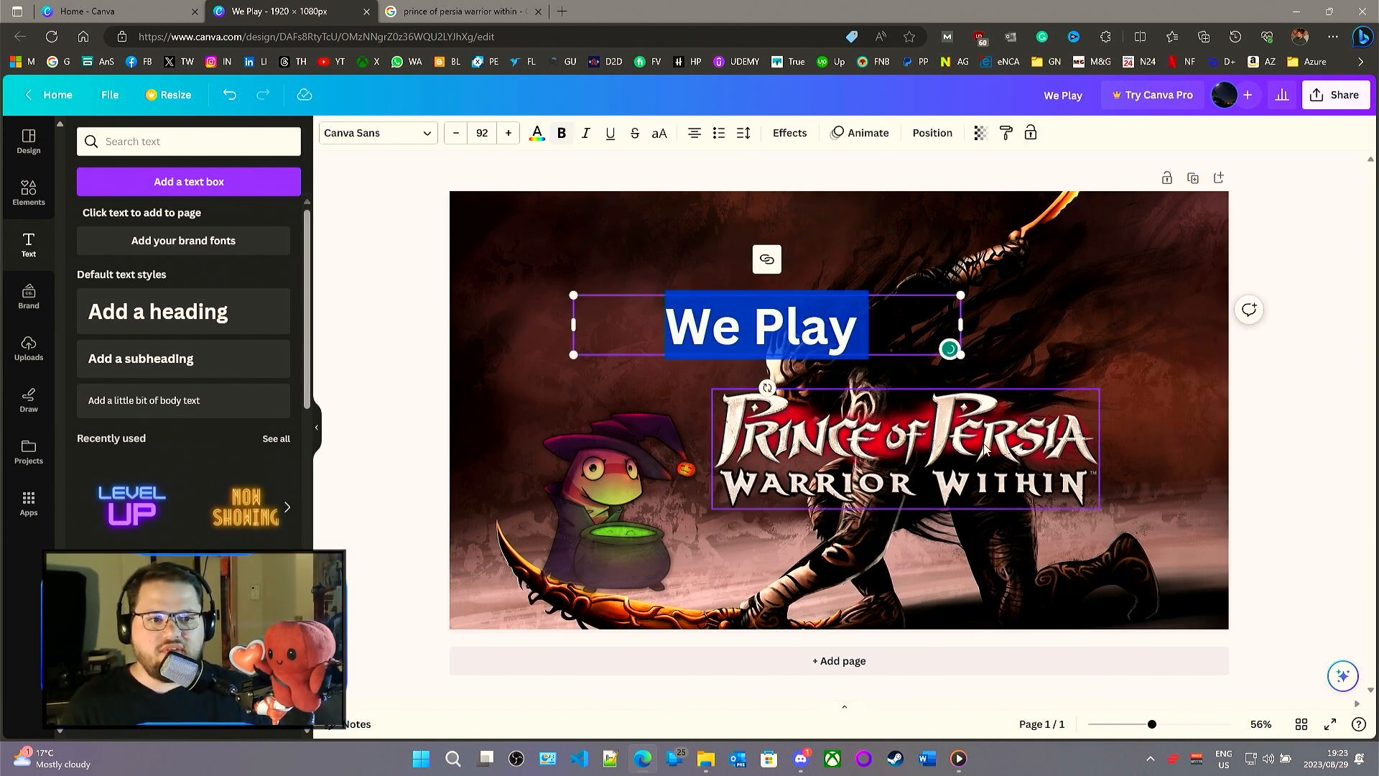
{"action": "left_click", "coordinate": [507, 133]}
{"action": "left_click", "coordinate": [508, 133]}
{"action": "left_click", "coordinate": [507, 133]}
{"action": "left_click", "coordinate": [508, 133]}
{"action": "left_click", "coordinate": [508, 132]}
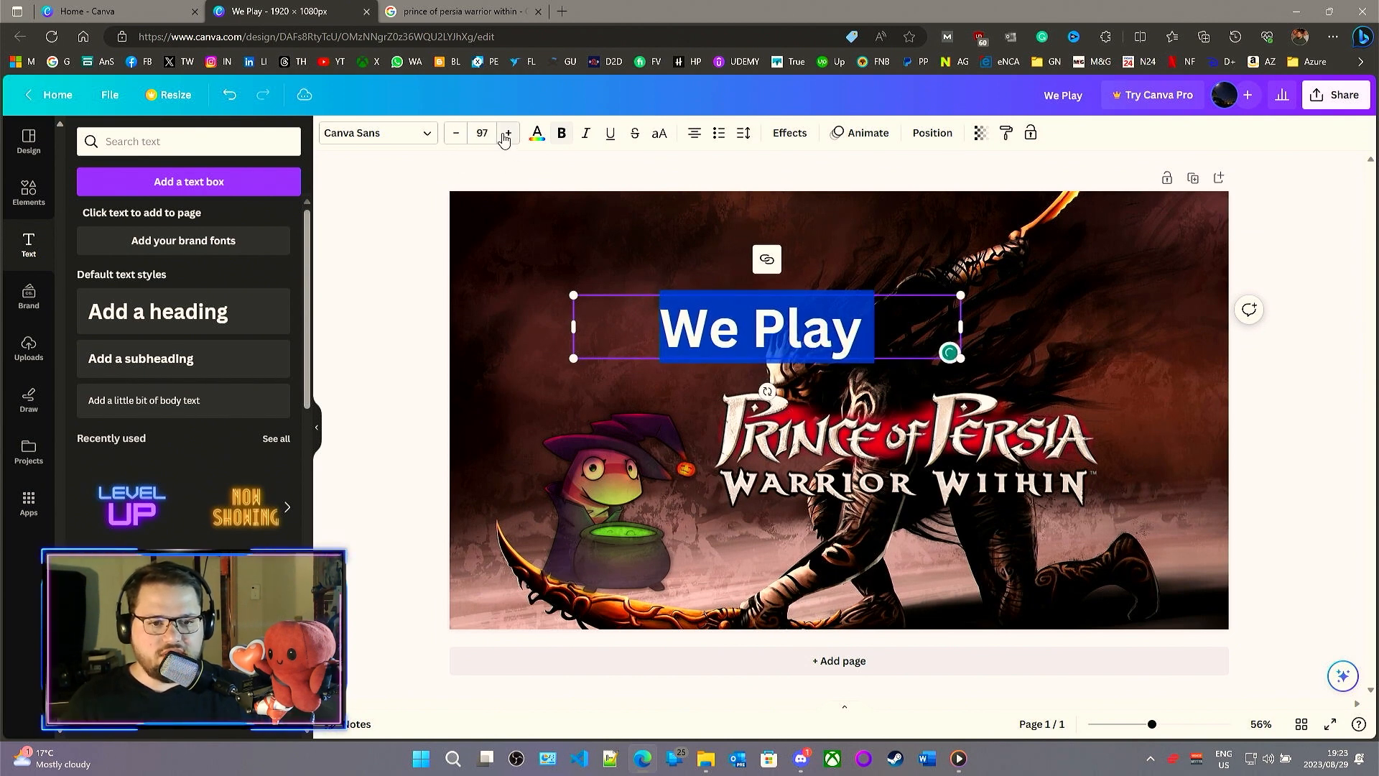
{"action": "left_click", "coordinate": [507, 133]}
{"action": "left_click", "coordinate": [508, 133]}
{"action": "left_click", "coordinate": [507, 133]}
{"action": "left_click", "coordinate": [507, 133]}
{"action": "left_click", "coordinate": [507, 133]}
{"action": "left_click", "coordinate": [507, 133]}
{"action": "left_click", "coordinate": [508, 132]}
{"action": "left_click", "coordinate": [507, 133]}
{"action": "left_click", "coordinate": [507, 133]}
{"action": "left_click", "coordinate": [508, 133]}
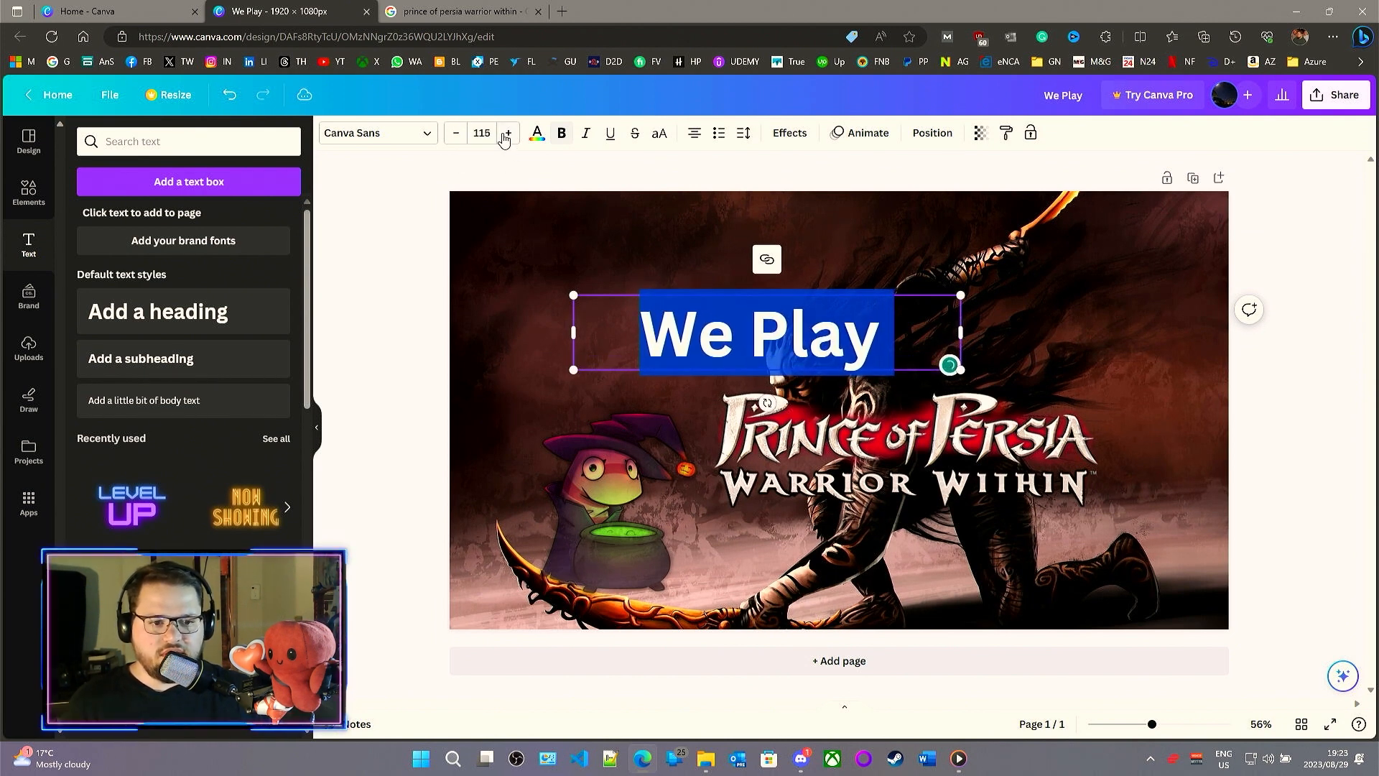
{"action": "left_click", "coordinate": [507, 133]}
{"action": "left_click", "coordinate": [507, 133]}
{"action": "left_click", "coordinate": [508, 133]}
{"action": "left_click", "coordinate": [507, 133]}
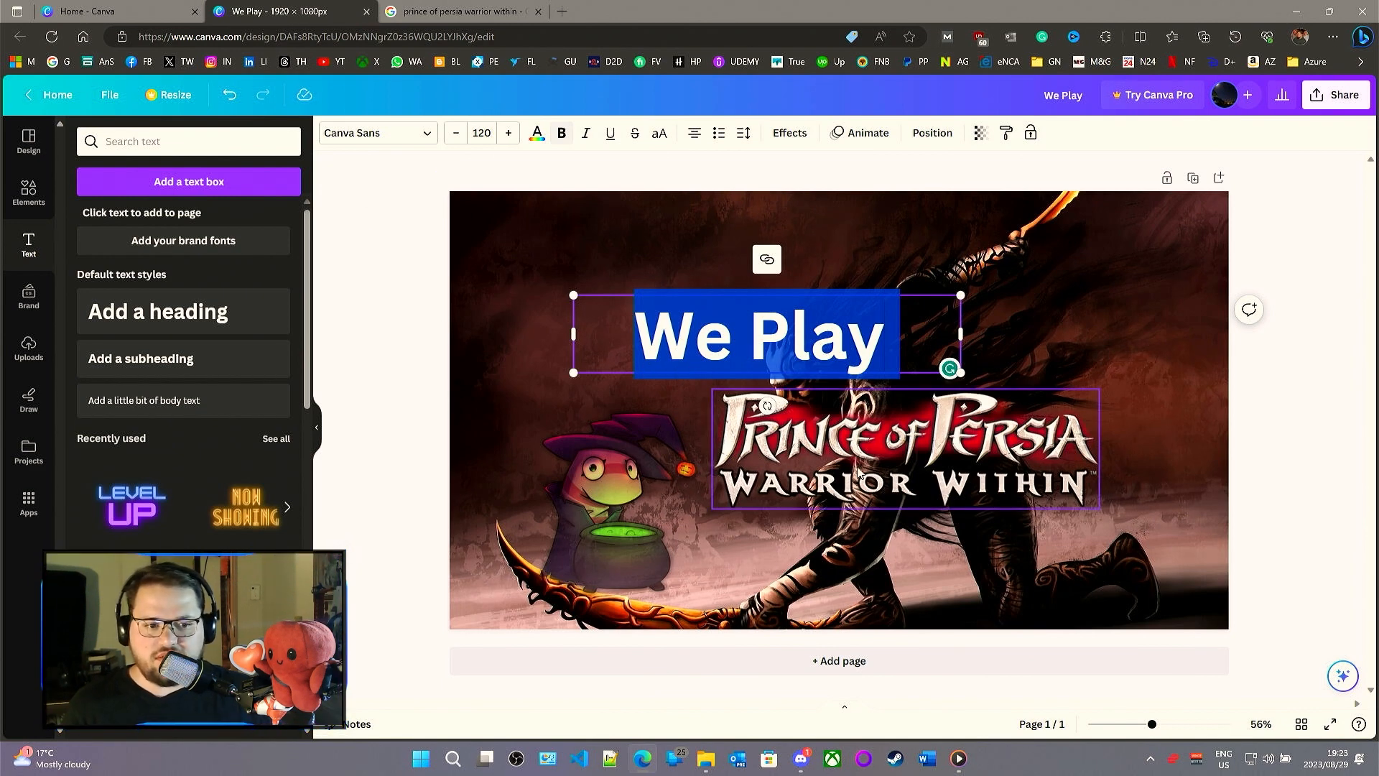
- Change the "We Play" heading's font to Arapey and its colour to the medium reddish brown from the wallpaper's photo colours
{"action": "left_click", "coordinate": [423, 133]}
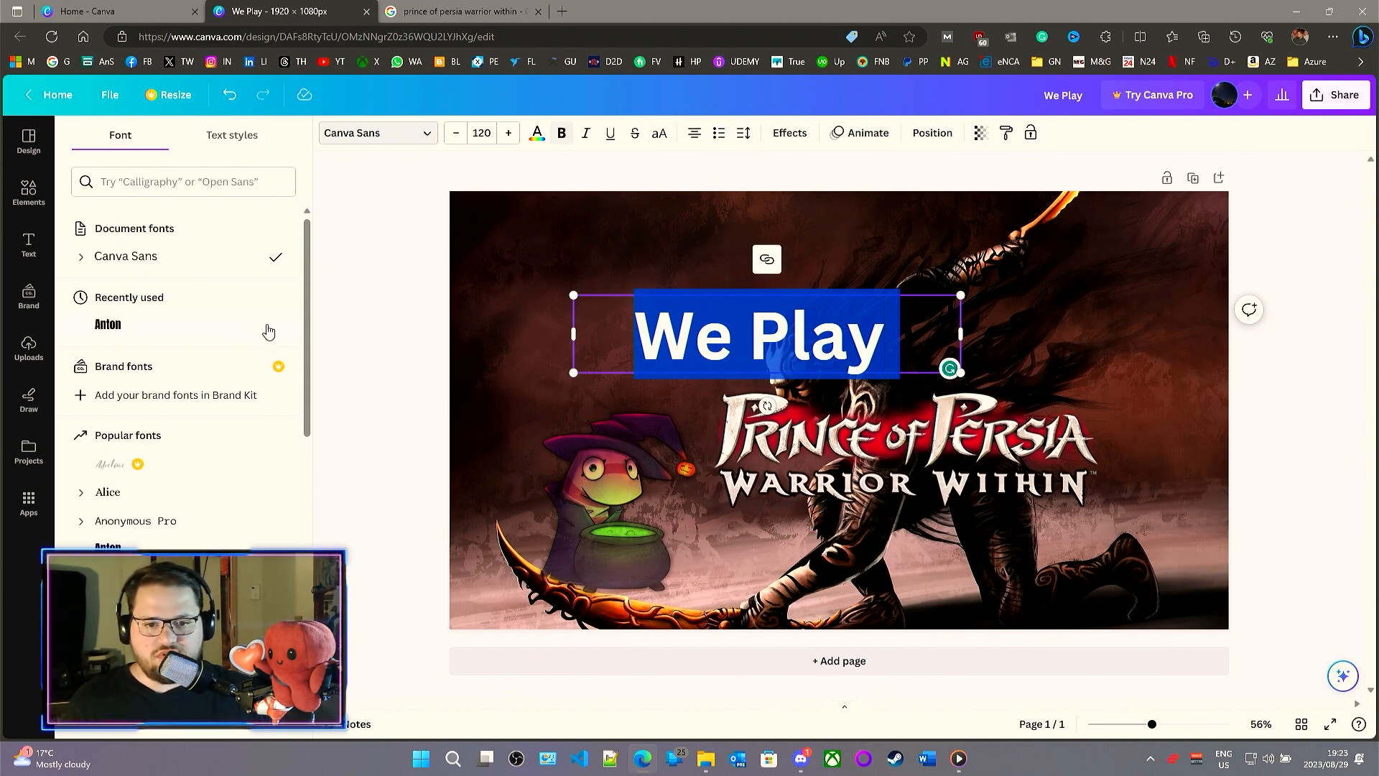
{"action": "scroll", "coordinate": [244, 431], "scroll_direction": "down", "scroll_amount": 3}
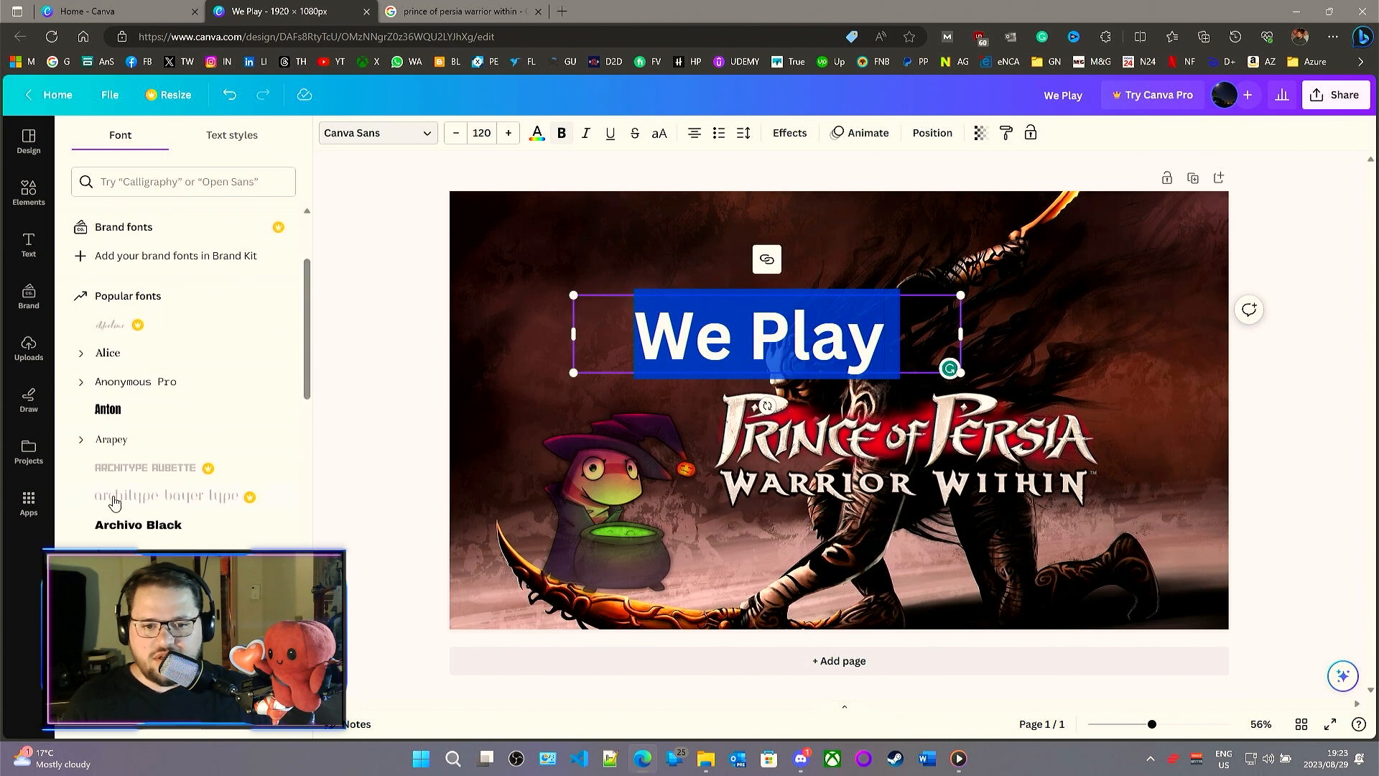
{"action": "left_click", "coordinate": [162, 444]}
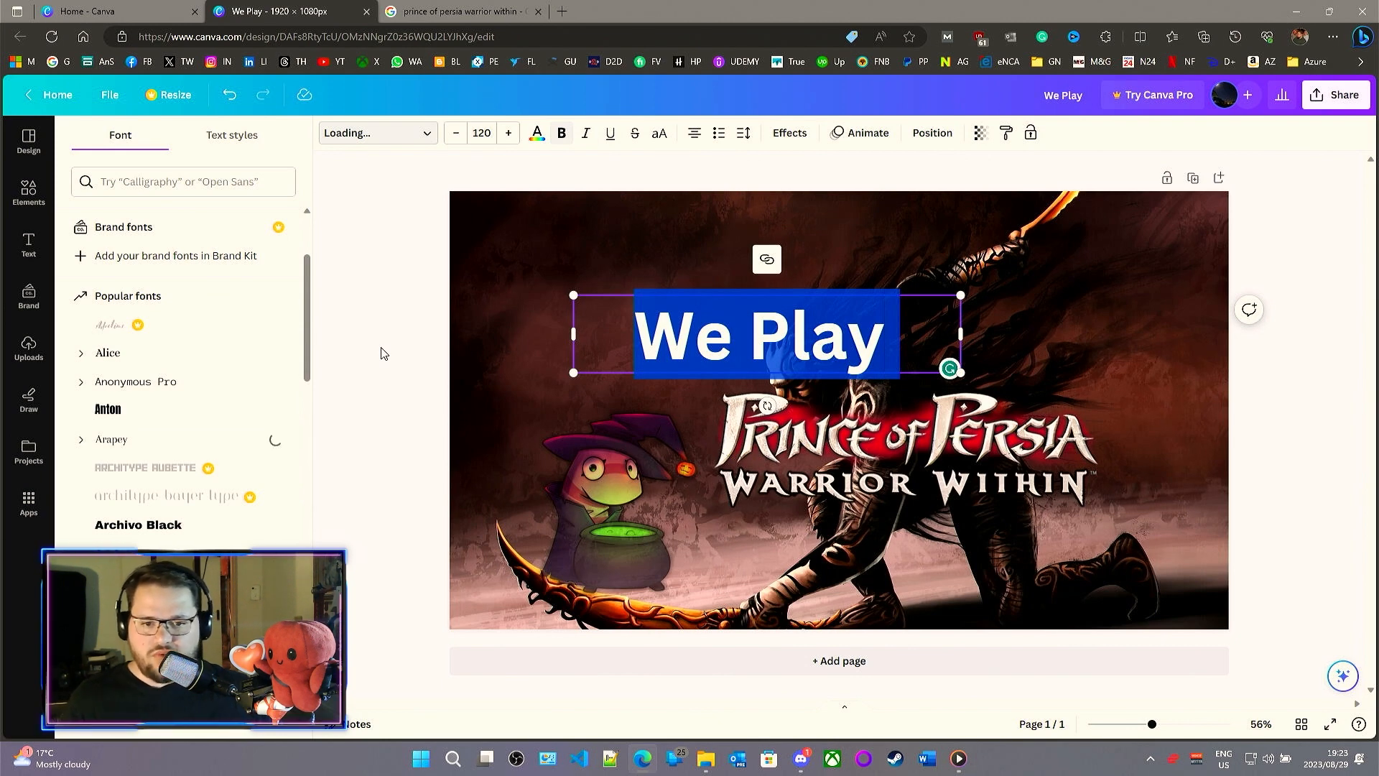
{"action": "left_click", "coordinate": [537, 132]}
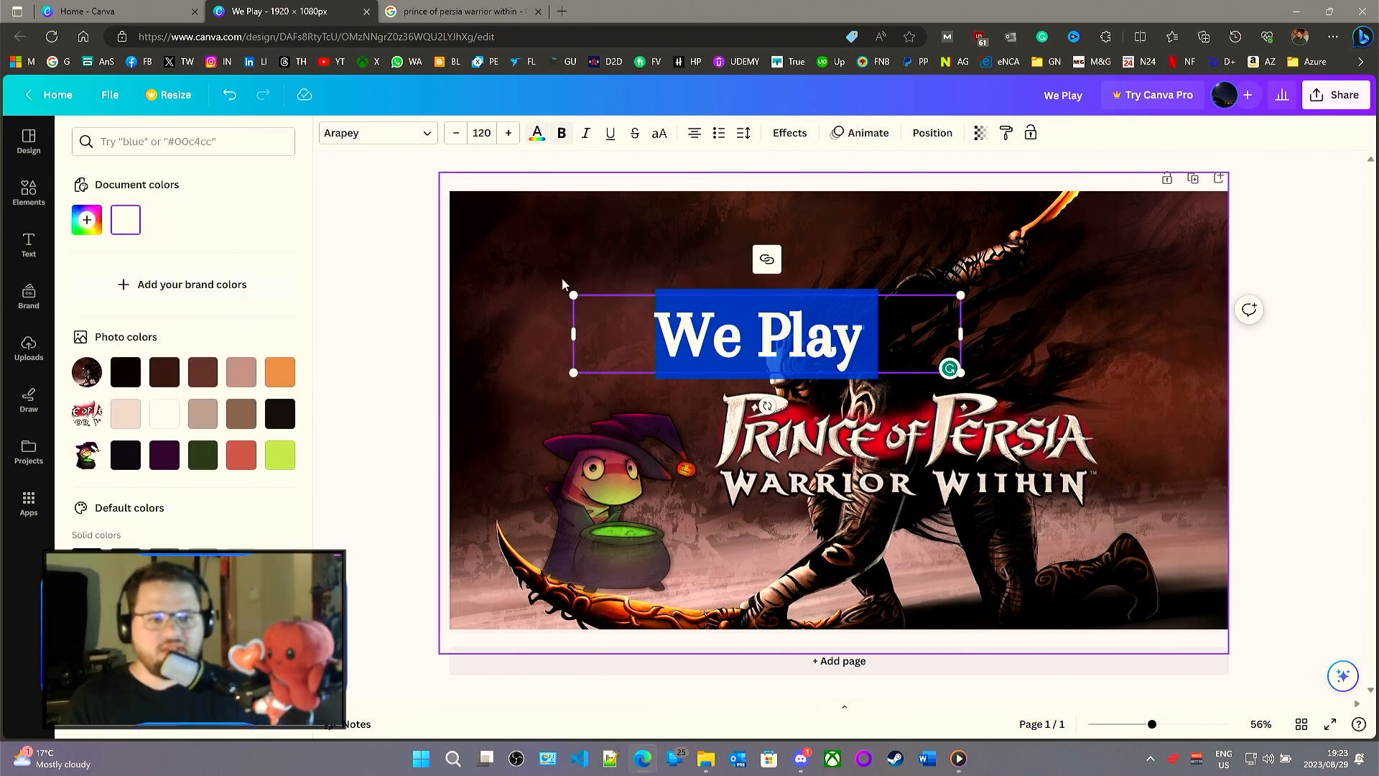
{"action": "left_click", "coordinate": [202, 371]}
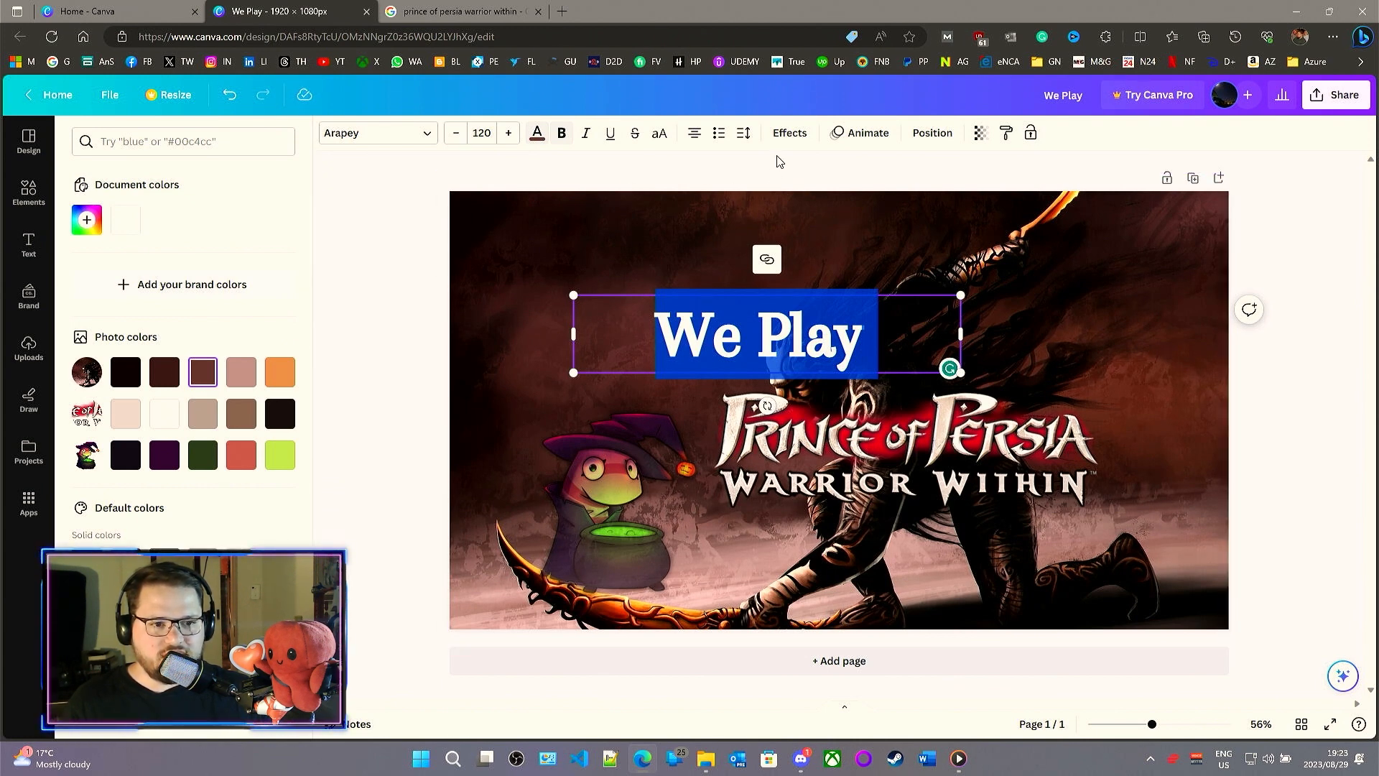
- Apply the Glitch text effect to the "We Play" heading with direction 46 and offset 19
{"action": "left_click", "coordinate": [788, 134]}
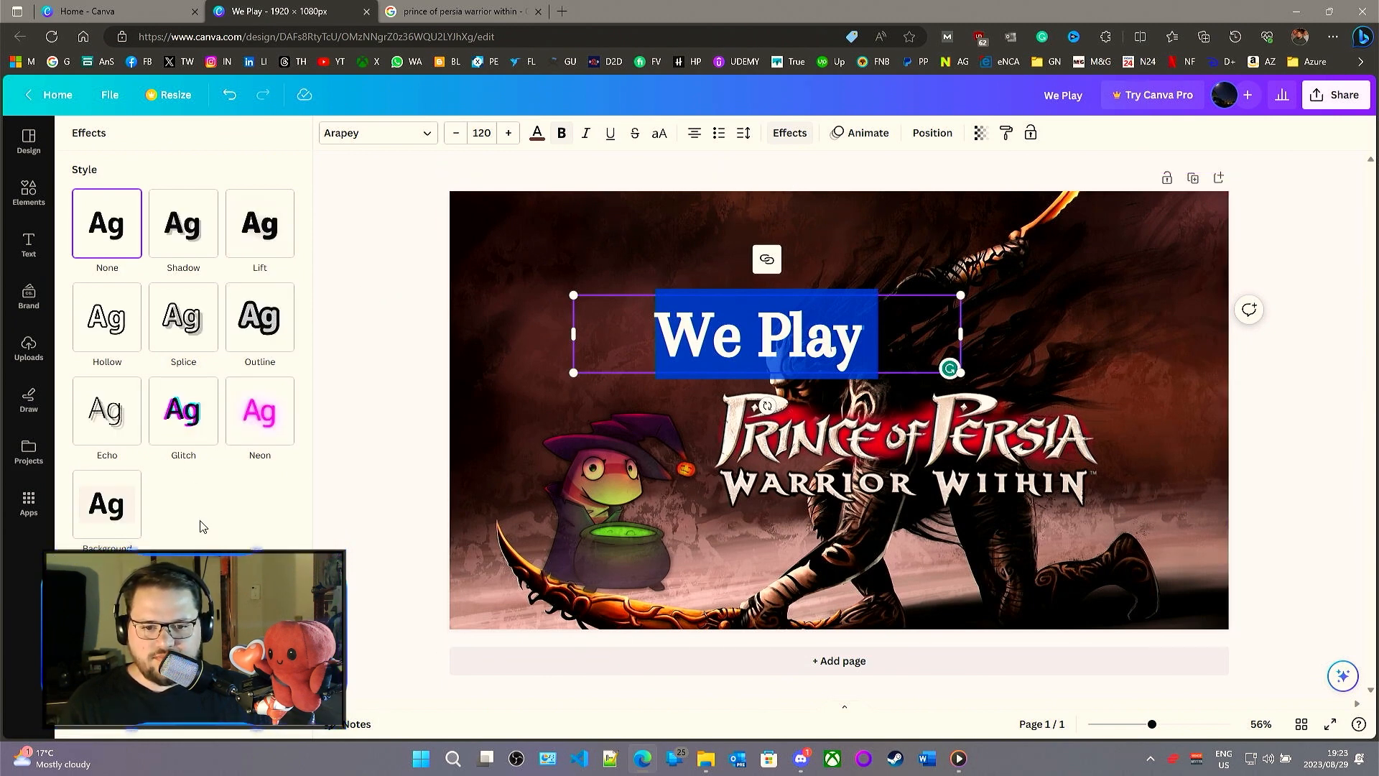
{"action": "left_click", "coordinate": [181, 428]}
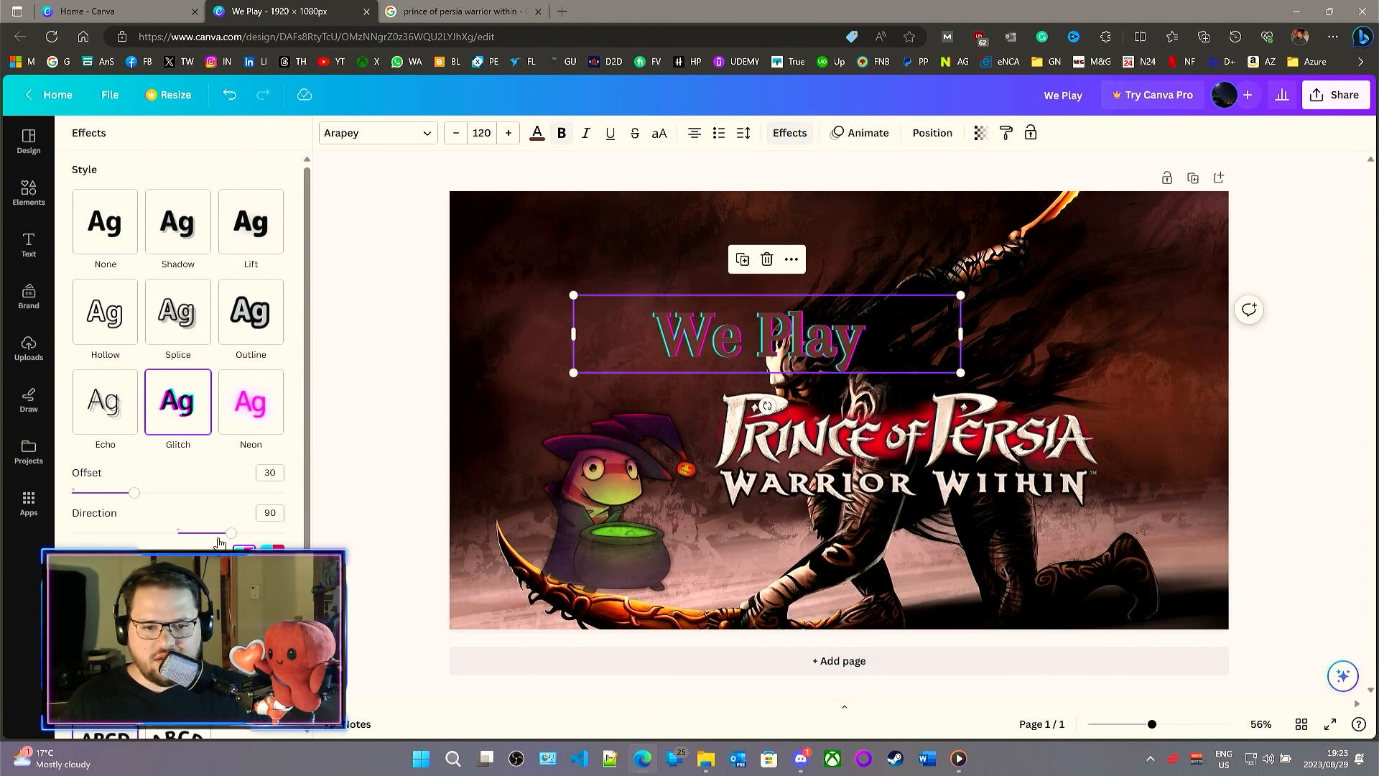
{"action": "left_click_drag", "start_coordinate": [219, 540], "coordinate": [206, 539]}
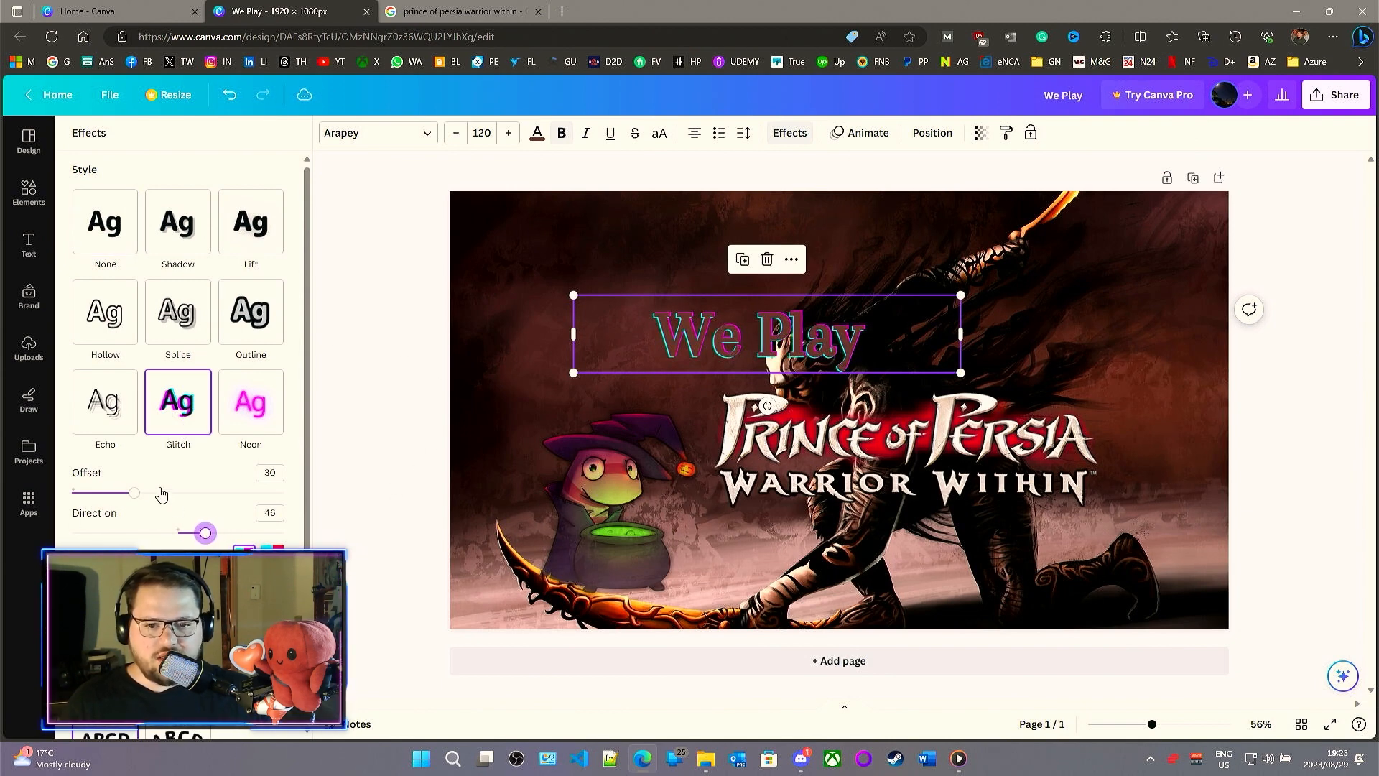
{"action": "left_click_drag", "start_coordinate": [136, 494], "coordinate": [111, 495]}
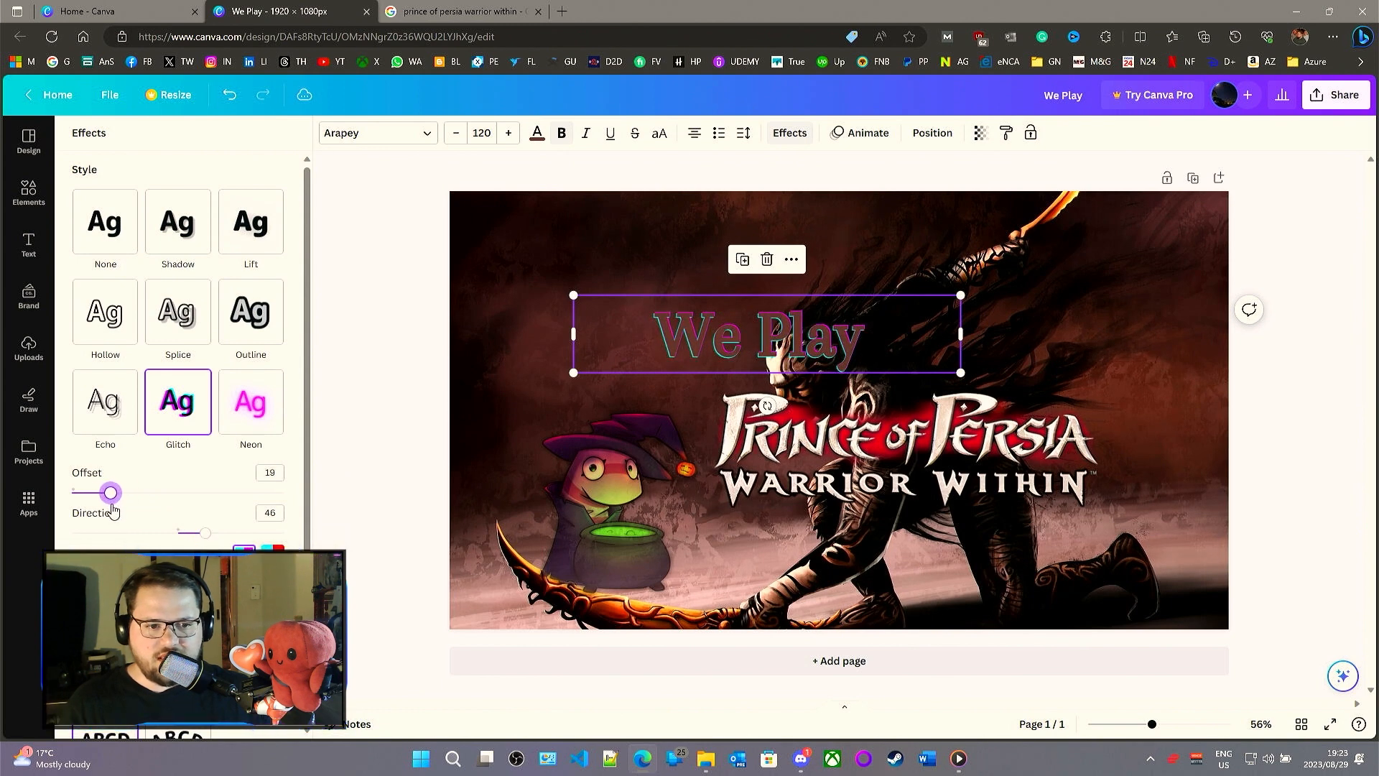
- Try coral red and pink on the "We Play" heading, settle on violet as its text colour, and deselect it
{"action": "left_click", "coordinate": [538, 137]}
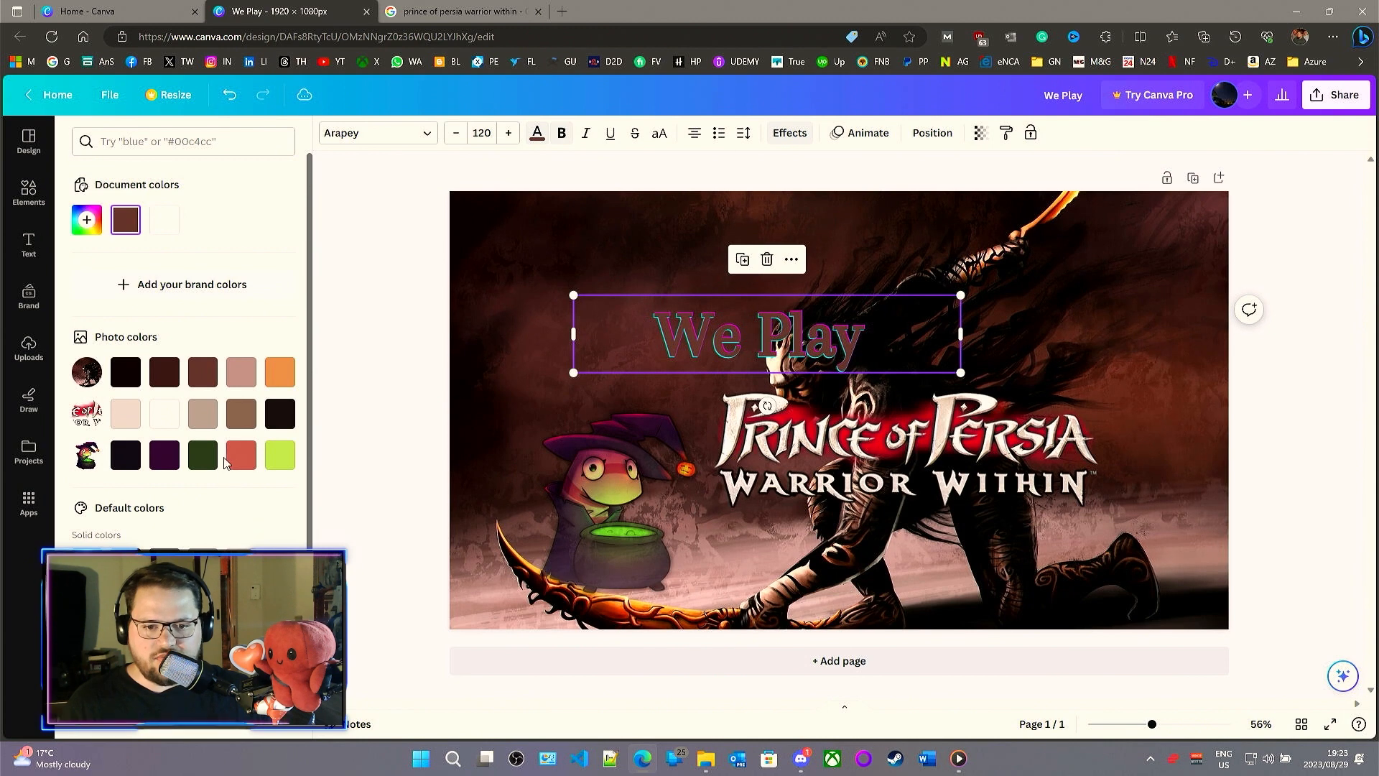
{"action": "left_click", "coordinate": [242, 456]}
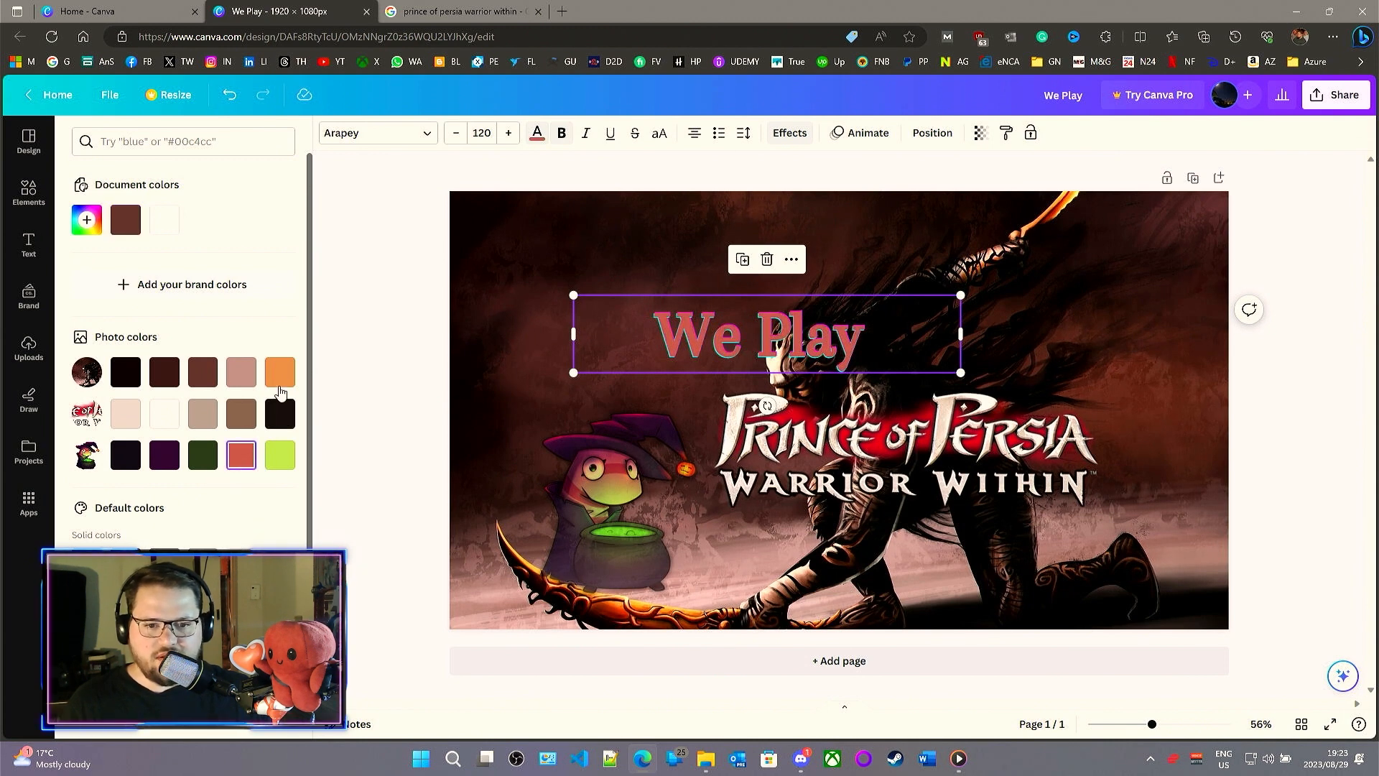
{"action": "left_click", "coordinate": [203, 604]}
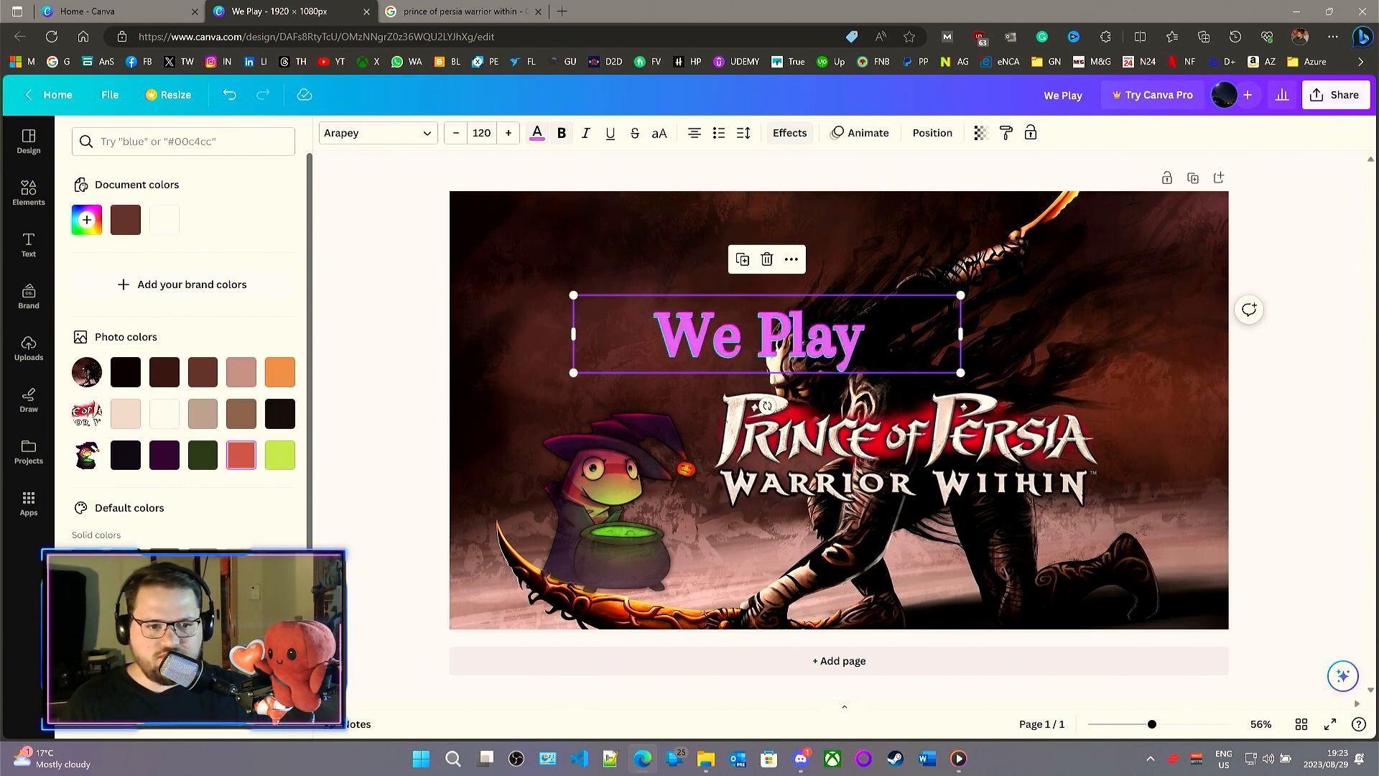
{"action": "left_click", "coordinate": [280, 604]}
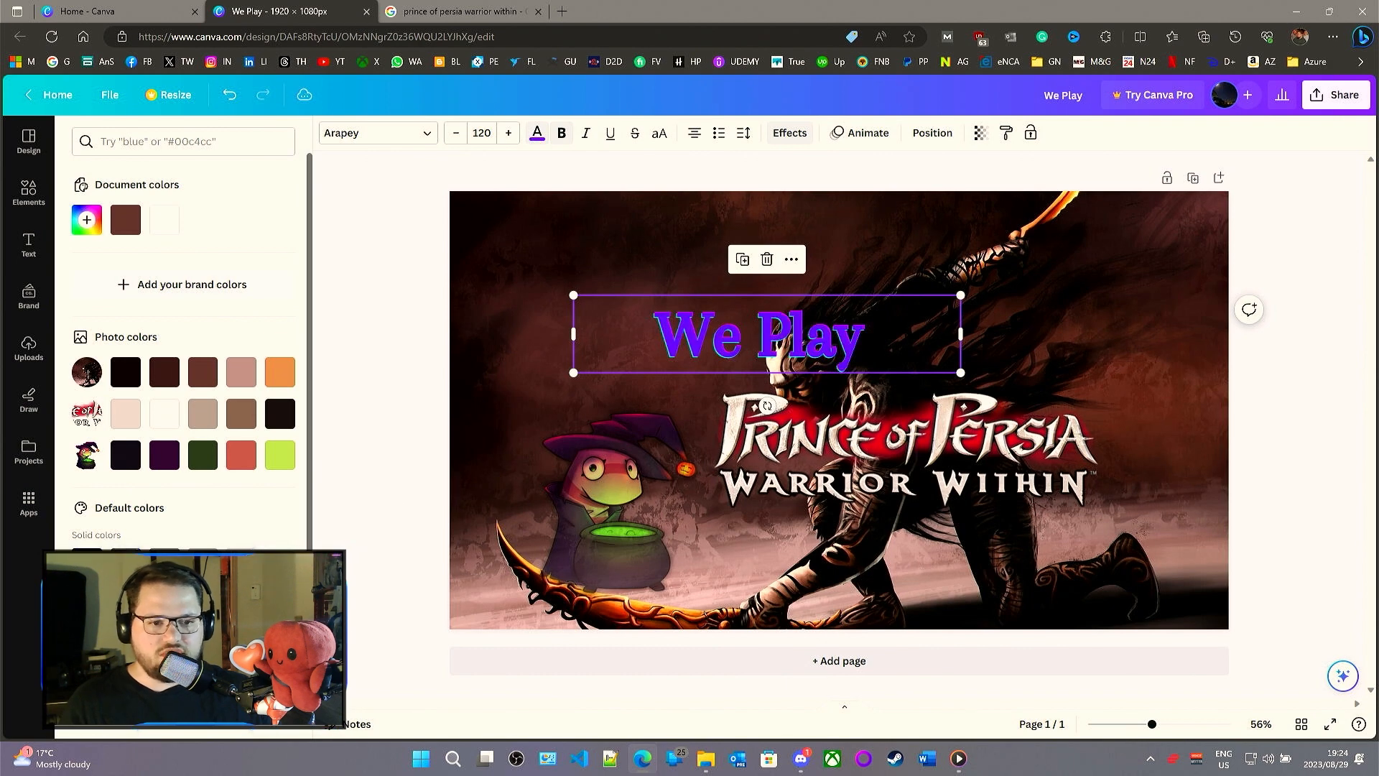
{"action": "left_click", "coordinate": [418, 390]}
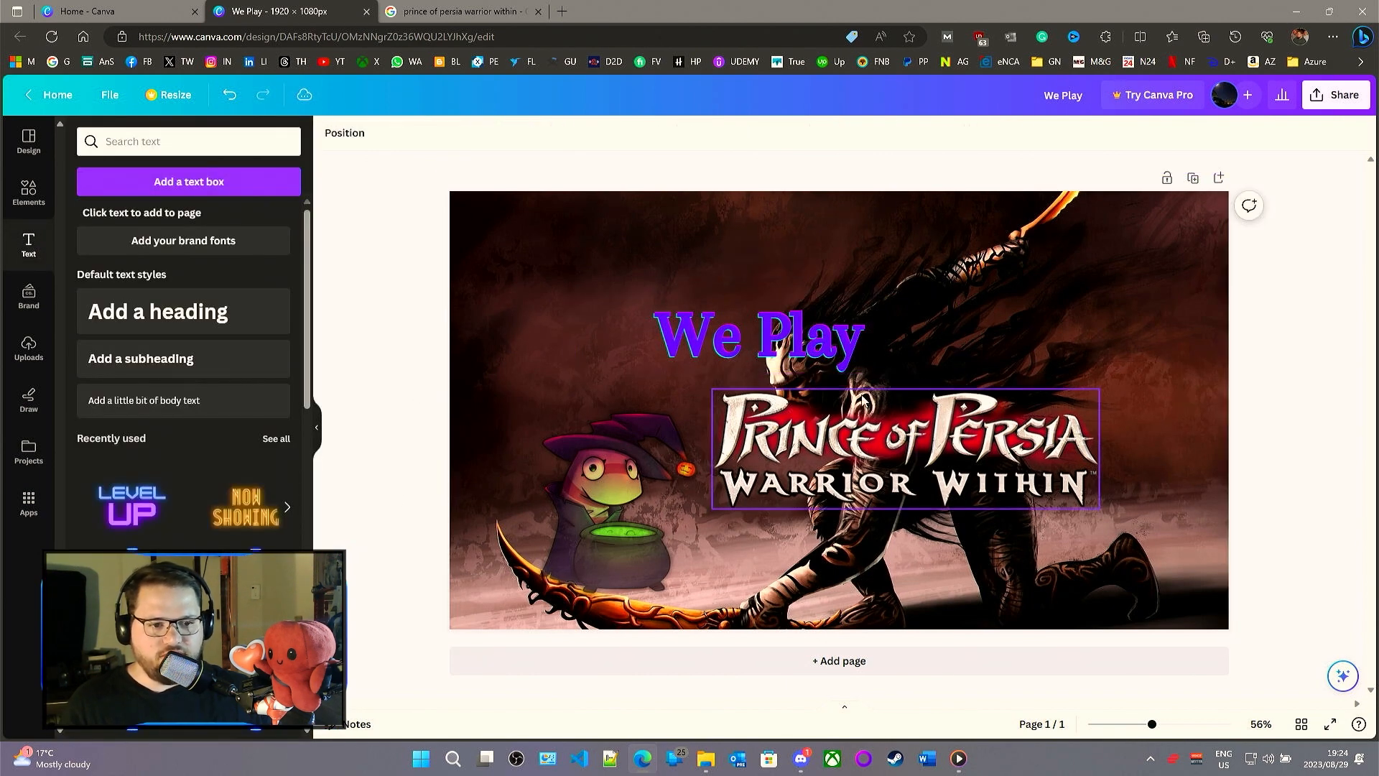
- Move the "We Play" heading slightly left and up and increase its font size to 148
{"action": "left_click_drag", "start_coordinate": [774, 320], "coordinate": [742, 314]}
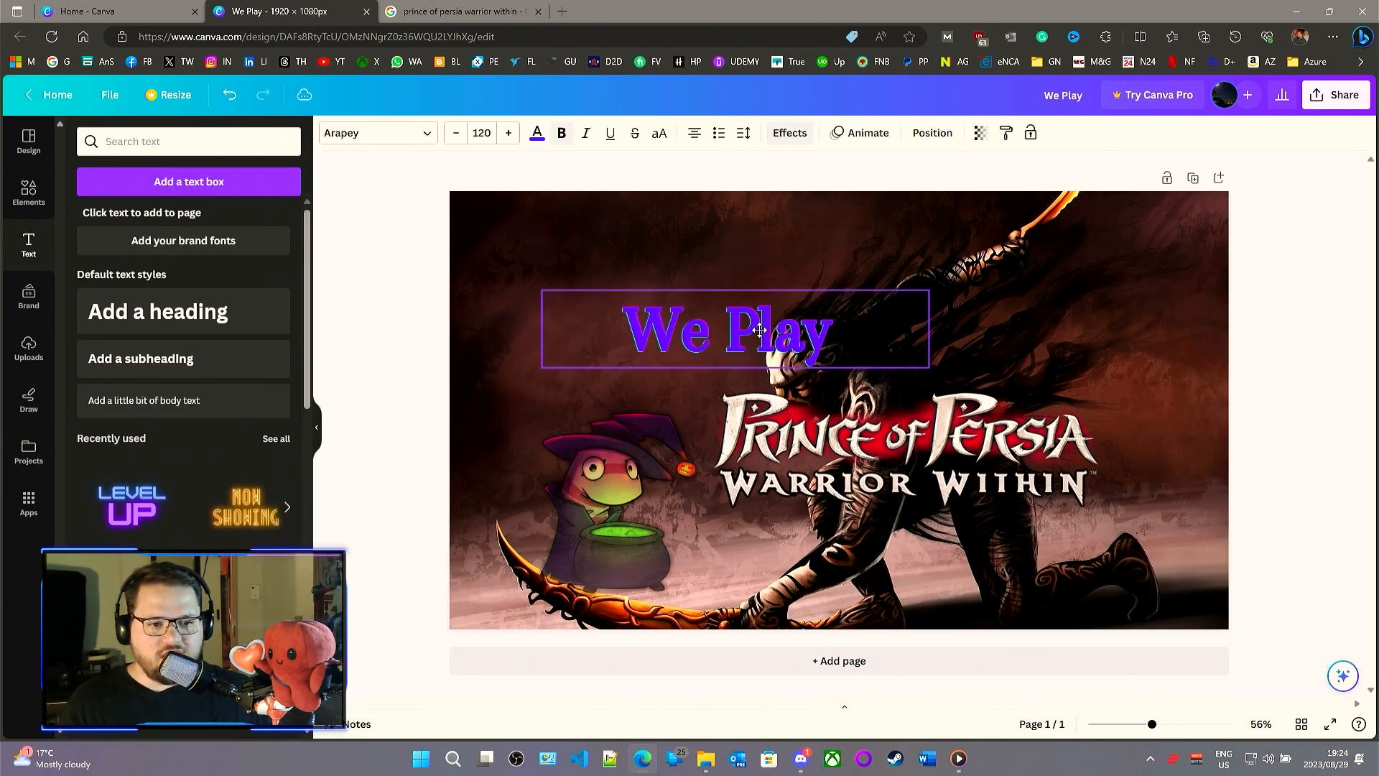
{"action": "left_click", "coordinate": [510, 134]}
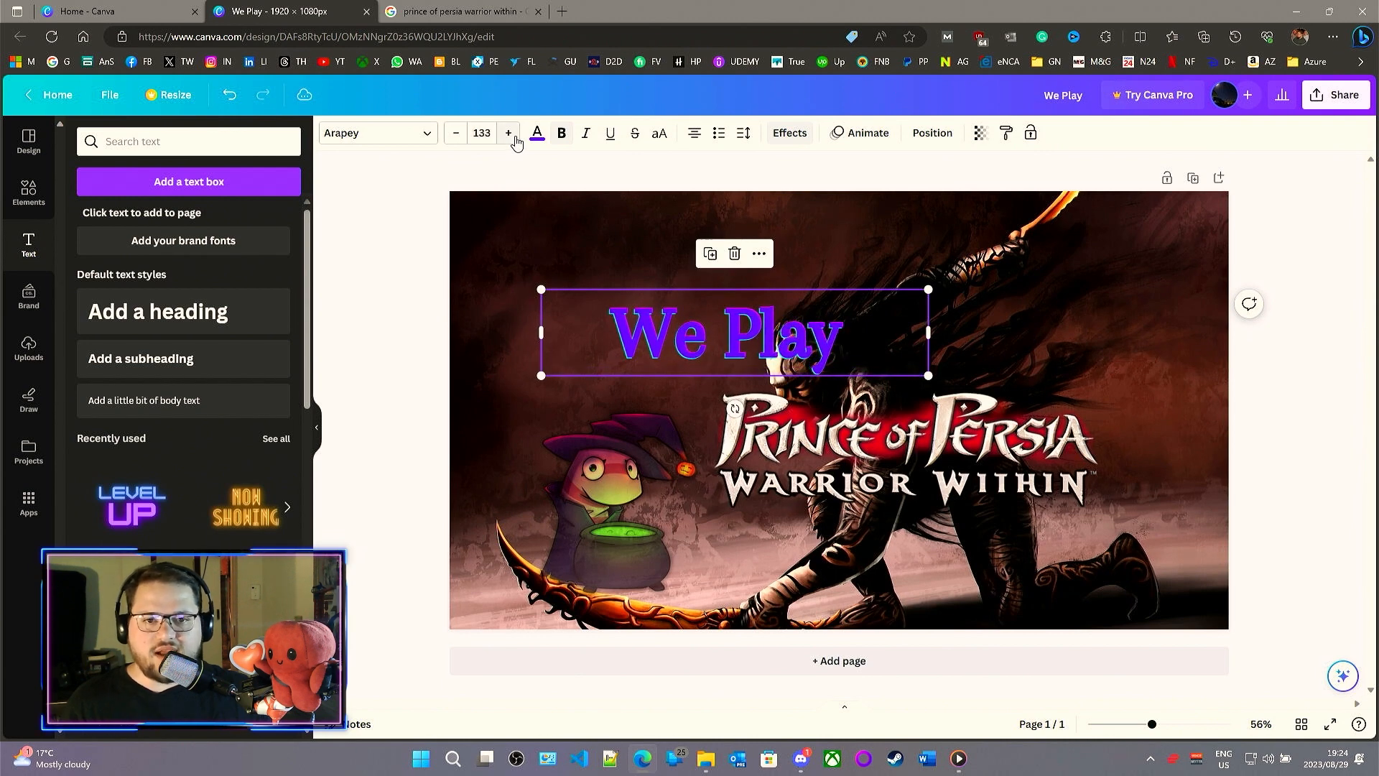
{"action": "left_click", "coordinate": [514, 136]}
{"action": "left_click", "coordinate": [514, 137]}
{"action": "left_click", "coordinate": [514, 137]}
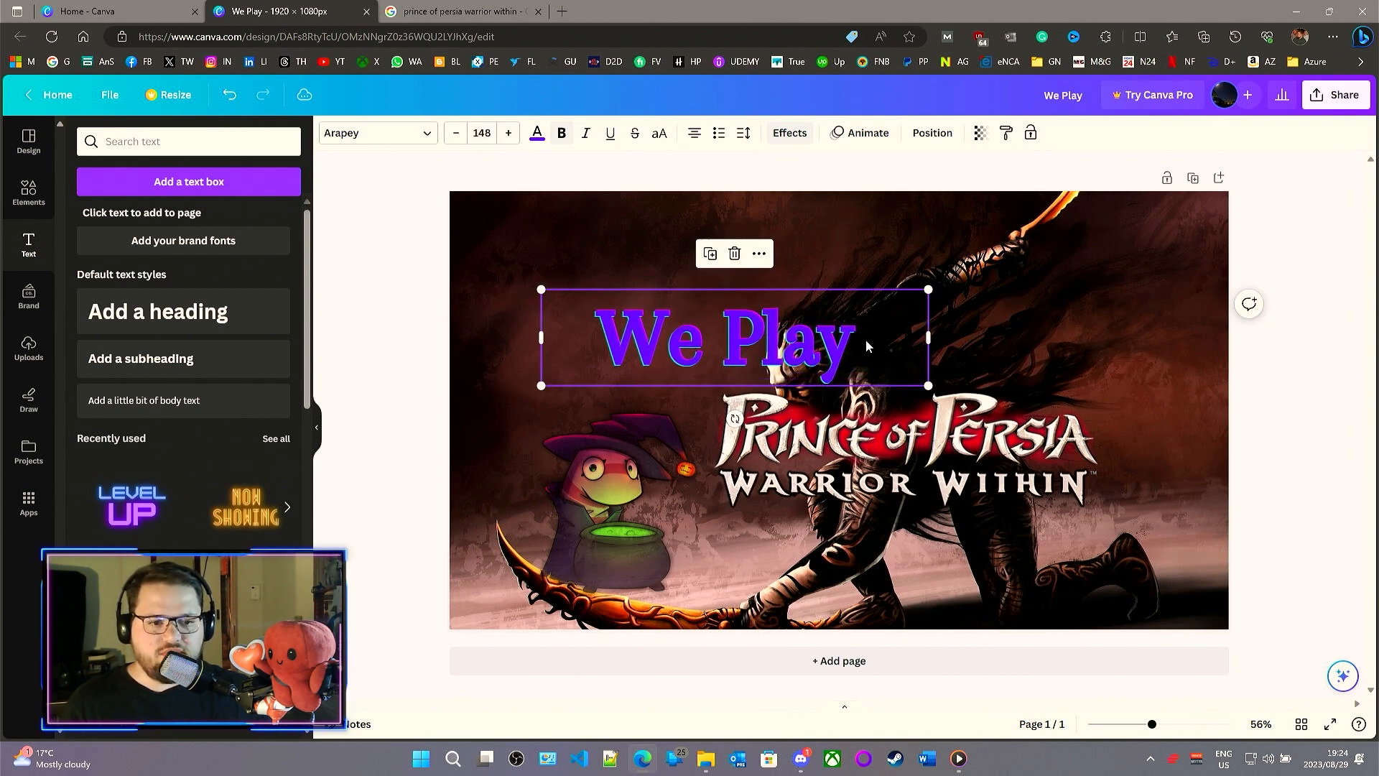
- Rearrange the thumbnail with the frog witch in the lower-left corner, "We Play" above it, and the game logo at the lower centre beside it
{"action": "left_click_drag", "start_coordinate": [850, 330], "coordinate": [874, 314]}
{"action": "left_click_drag", "start_coordinate": [927, 468], "coordinate": [938, 454]}
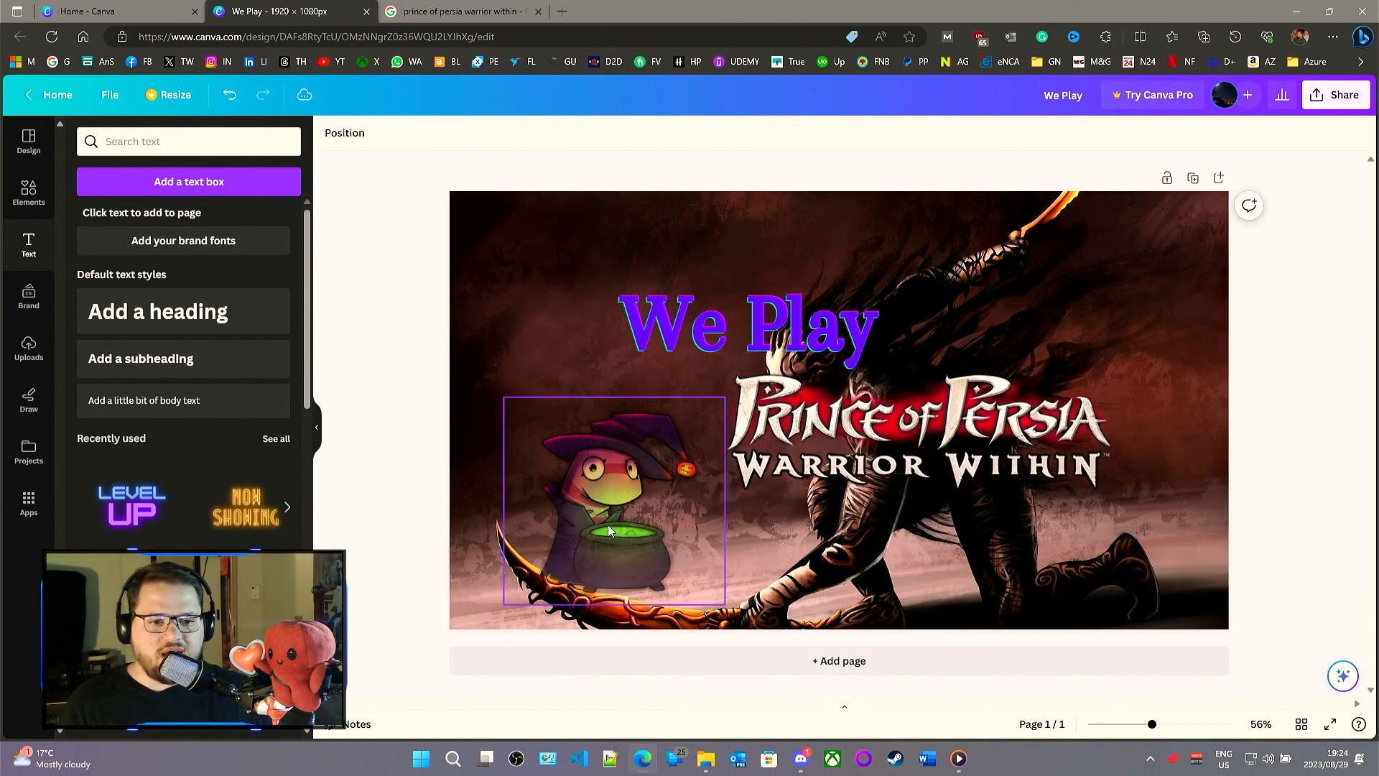
{"action": "left_click_drag", "start_coordinate": [608, 525], "coordinate": [597, 498]}
{"action": "left_click", "coordinate": [406, 454]}
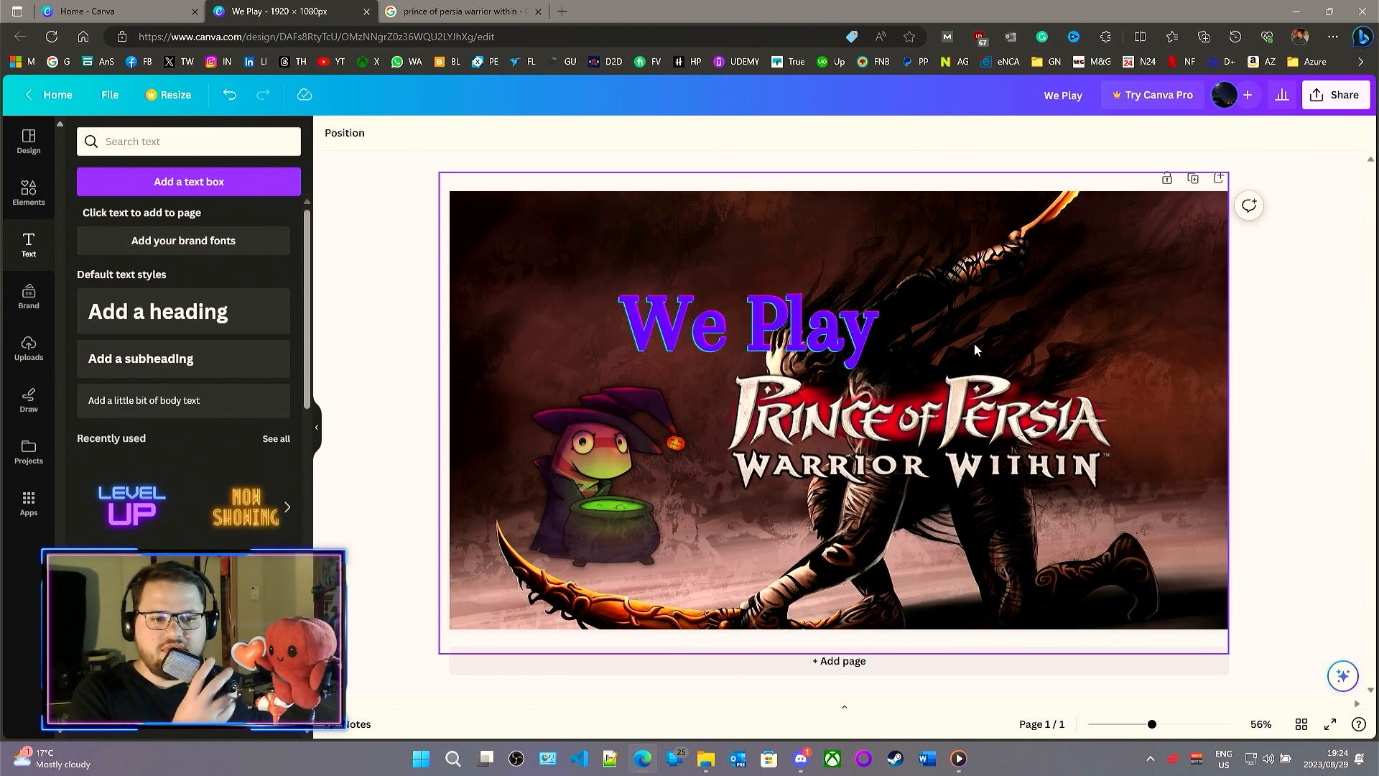
{"action": "left_click_drag", "start_coordinate": [842, 349], "coordinate": [816, 327]}
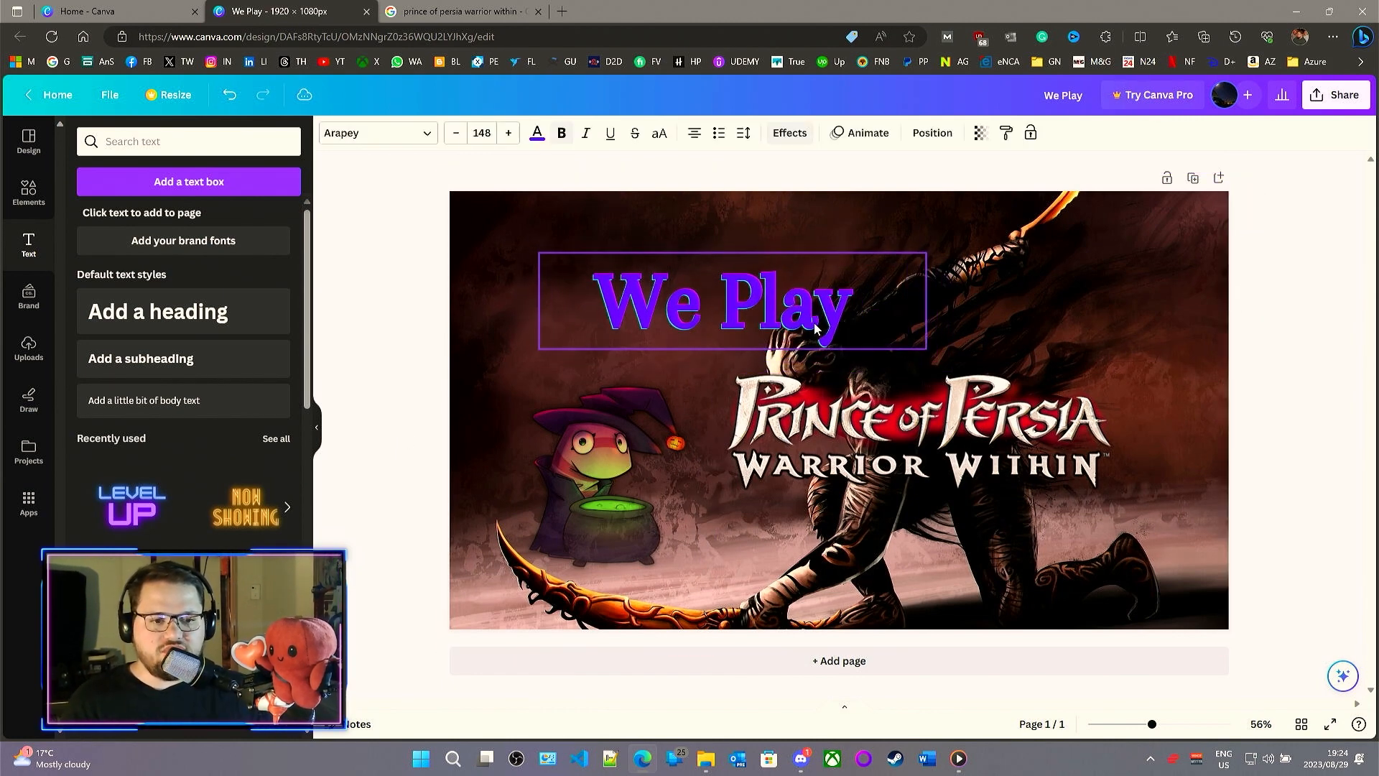
{"action": "left_click_drag", "start_coordinate": [557, 511], "coordinate": [533, 551]}
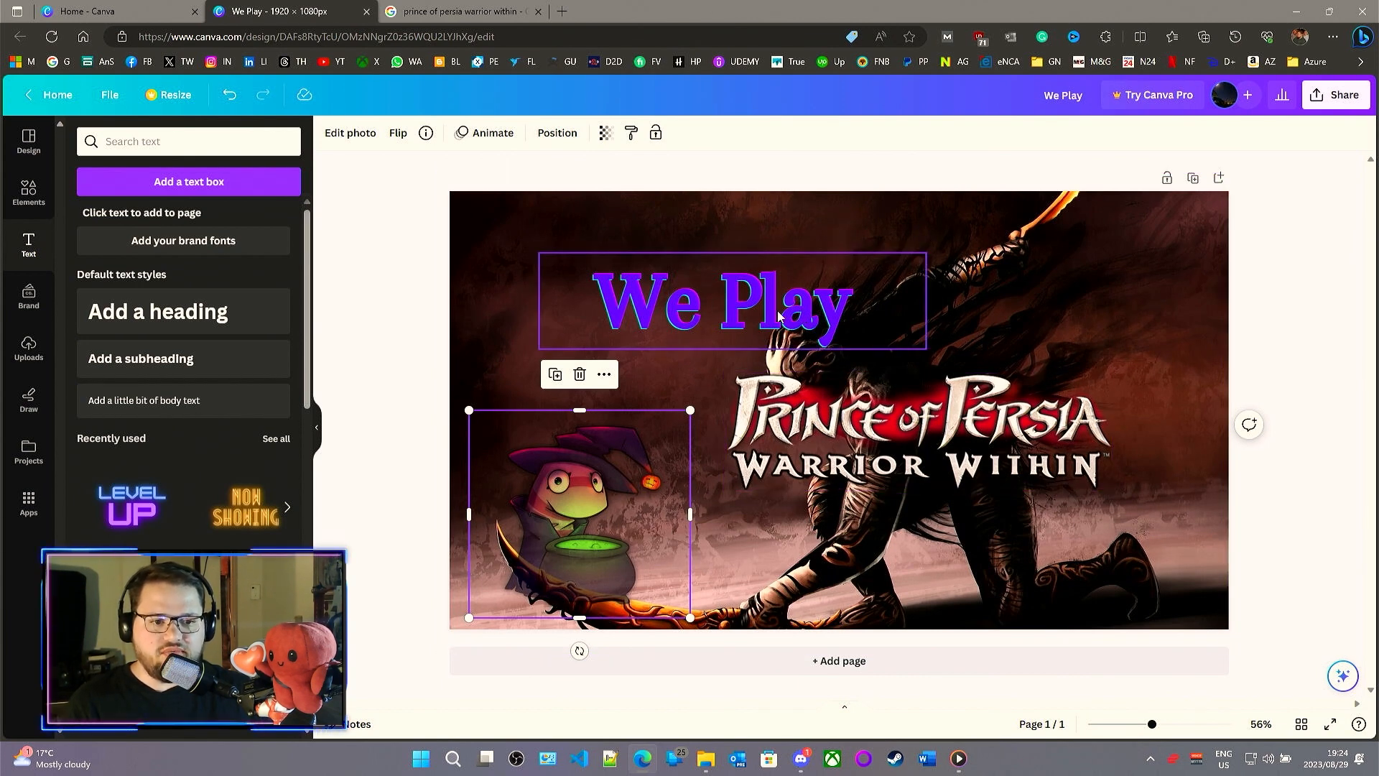
{"action": "left_click_drag", "start_coordinate": [762, 305], "coordinate": [721, 312]}
{"action": "left_click_drag", "start_coordinate": [893, 451], "coordinate": [879, 490]}
{"action": "left_click_drag", "start_coordinate": [740, 308], "coordinate": [713, 320]}
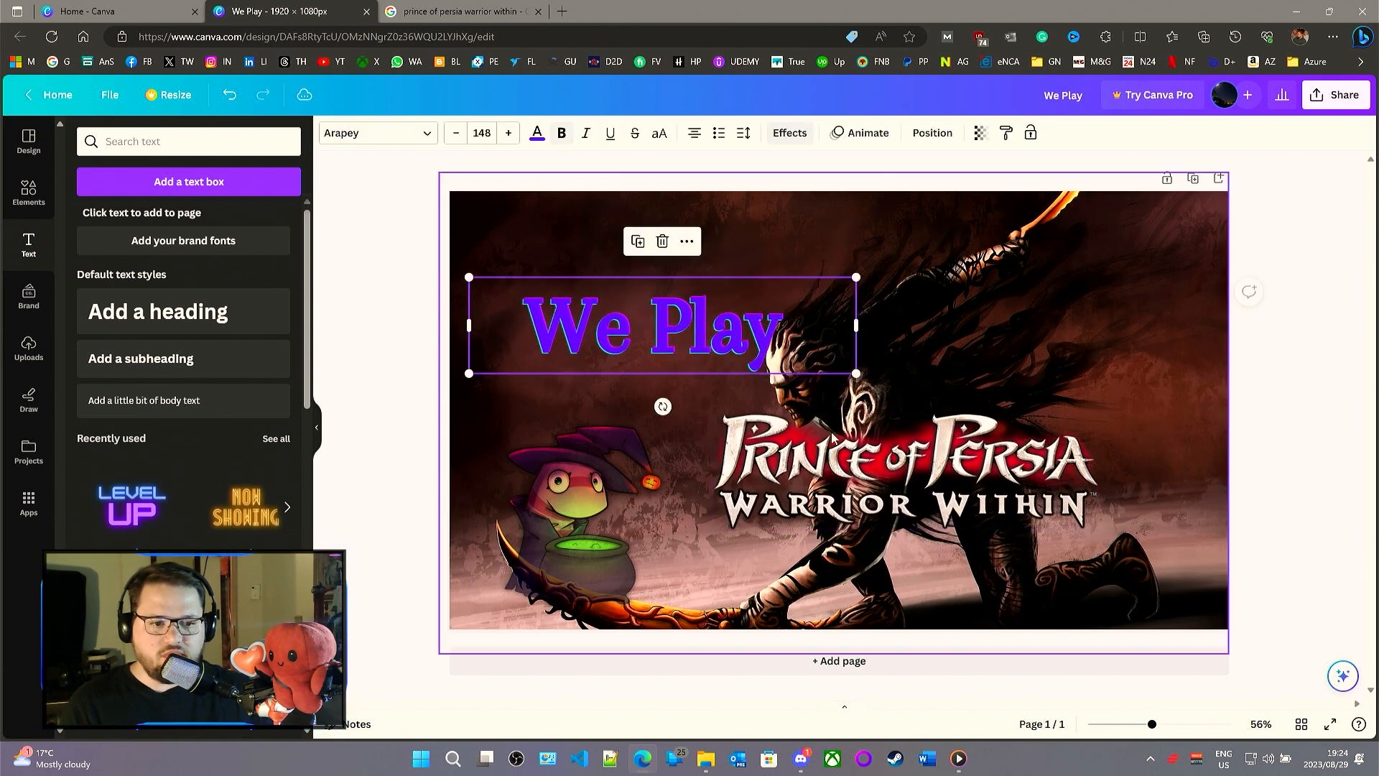
{"action": "left_click", "coordinate": [1087, 333]}
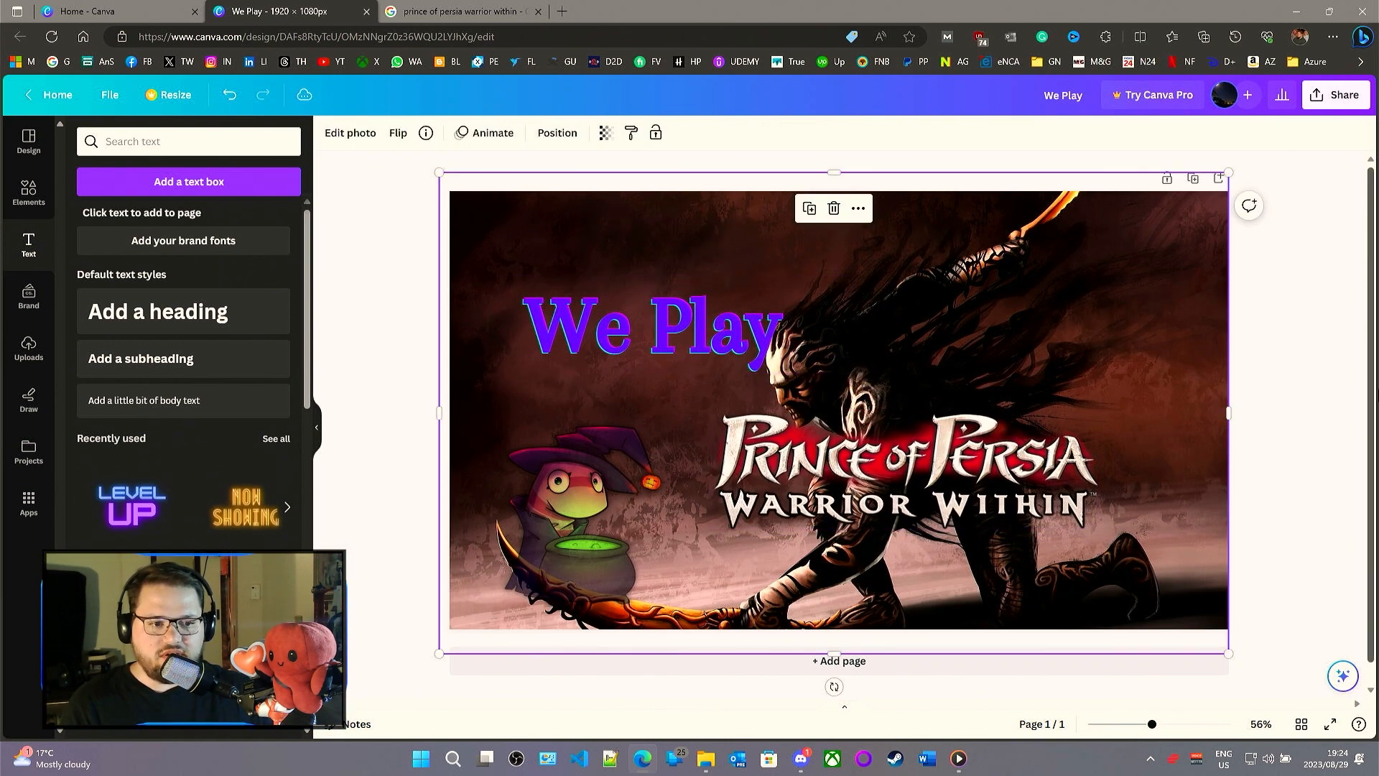
{"action": "left_click", "coordinate": [1283, 360]}
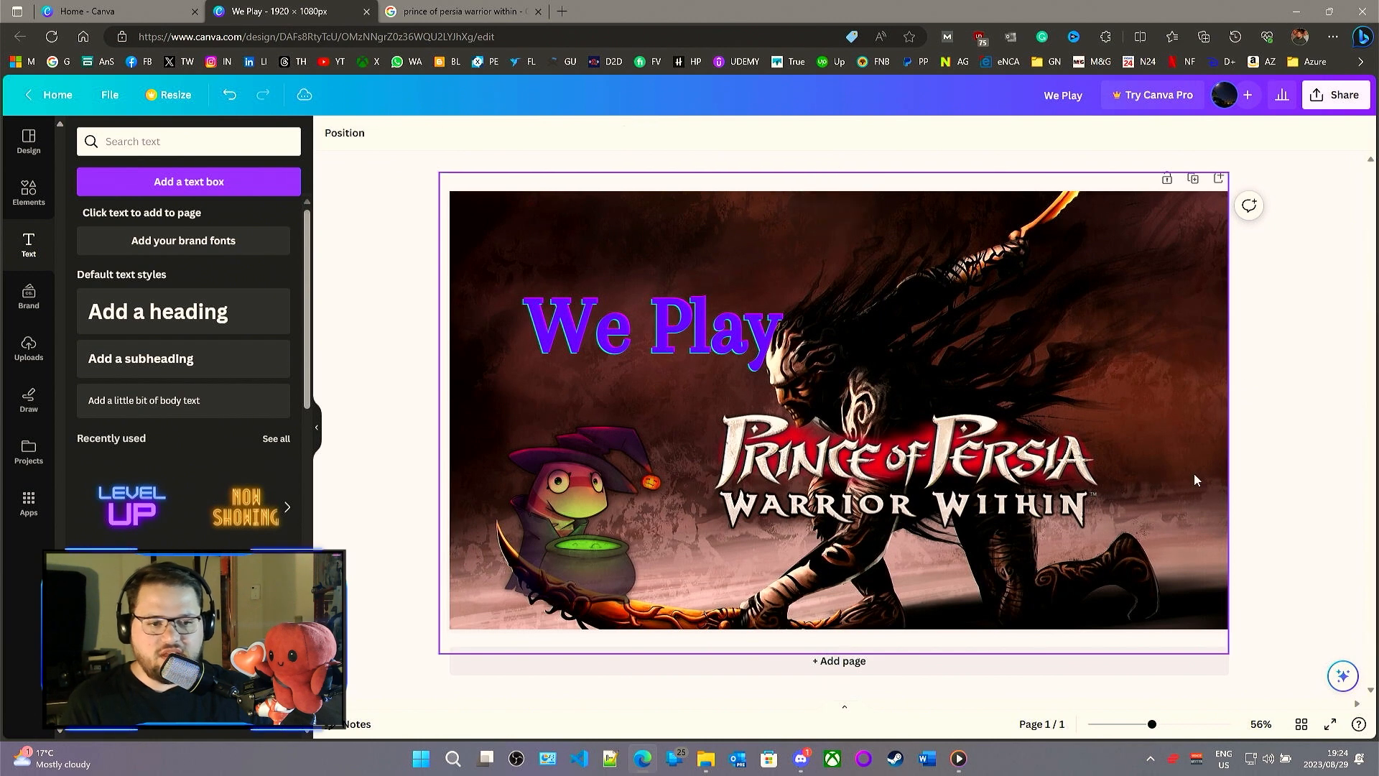
- Download the design as a PNG at 1,920 × 1,080 px and dismiss the completion notice
{"action": "left_click", "coordinate": [1313, 104]}
{"action": "left_click", "coordinate": [1115, 454]}
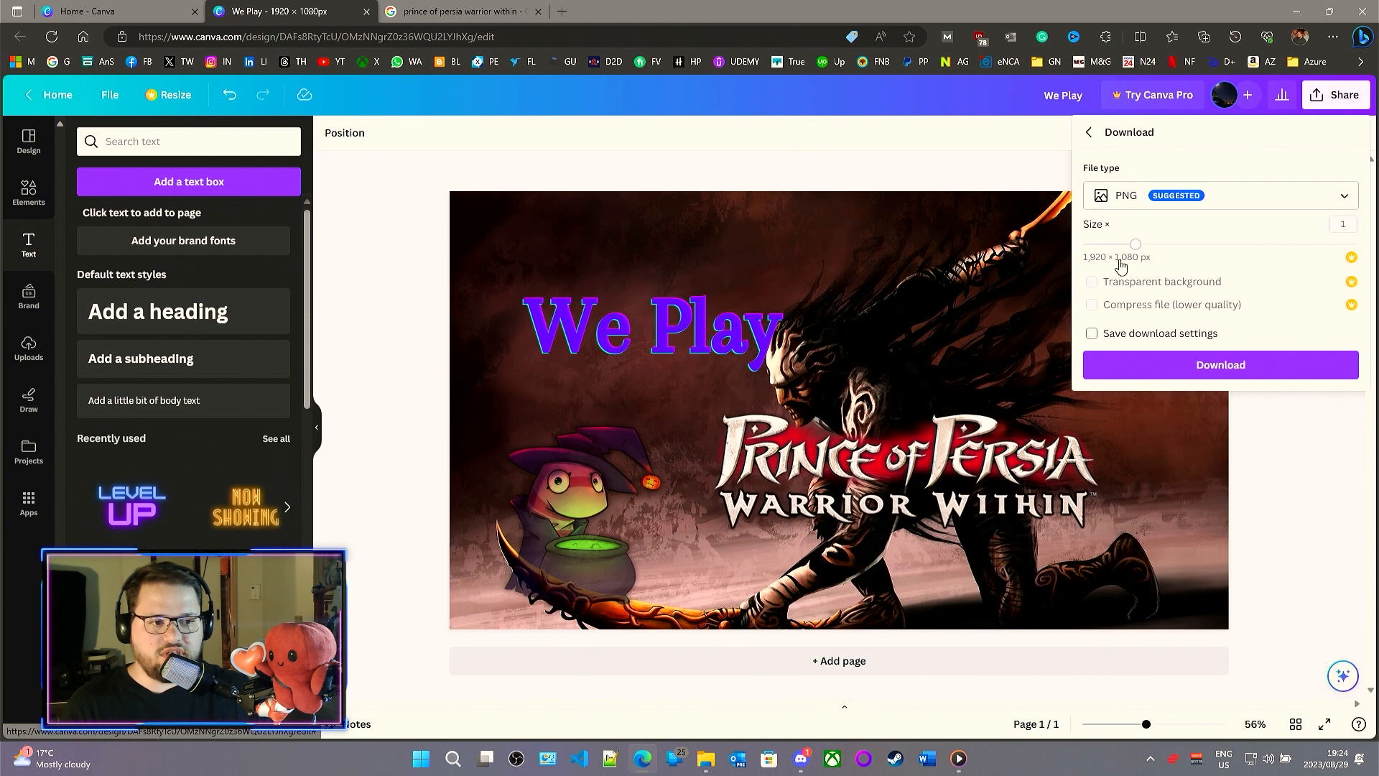
{"action": "left_click", "coordinate": [1198, 366]}
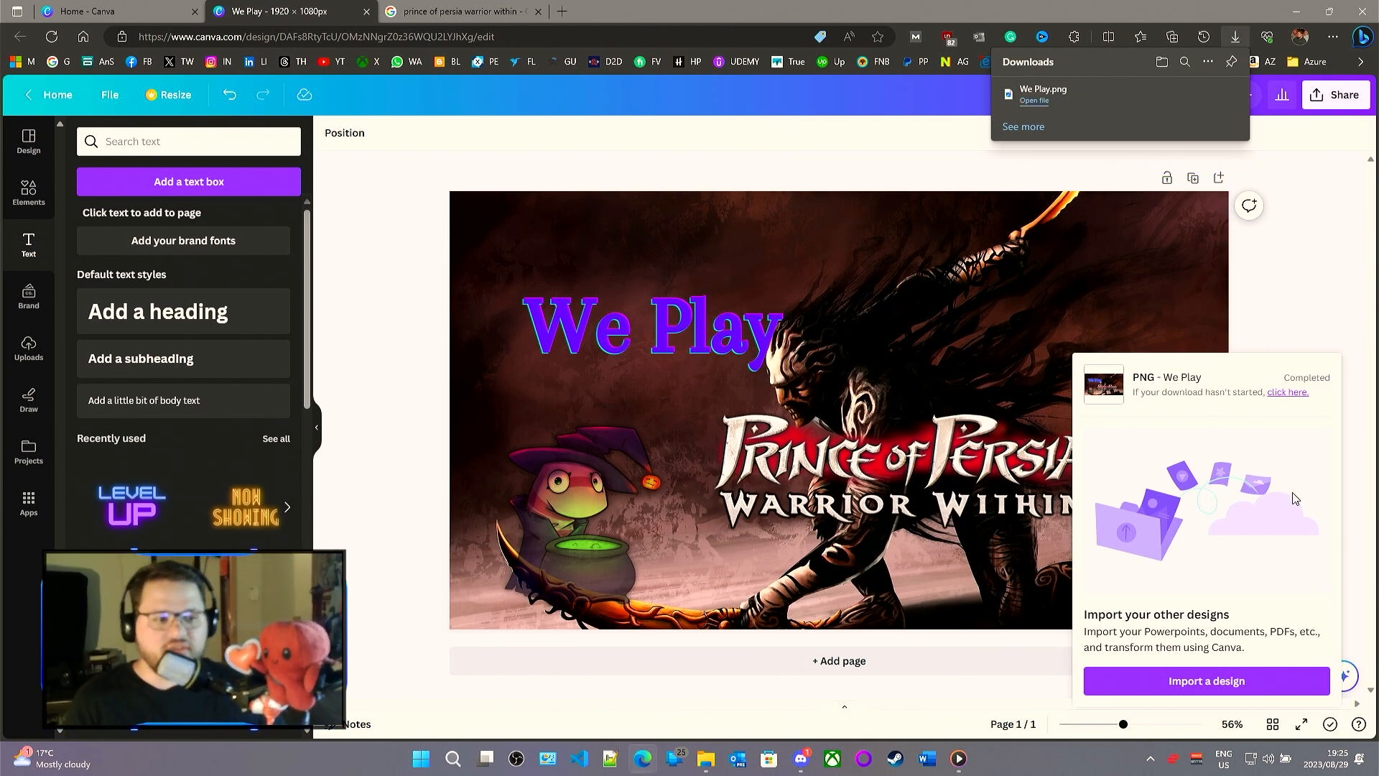
{"action": "left_click", "coordinate": [1311, 273]}
- Delete the "We Play" heading and move the game logo into its place in the page's upper-left area above the frog witch
{"action": "left_click", "coordinate": [705, 356]}
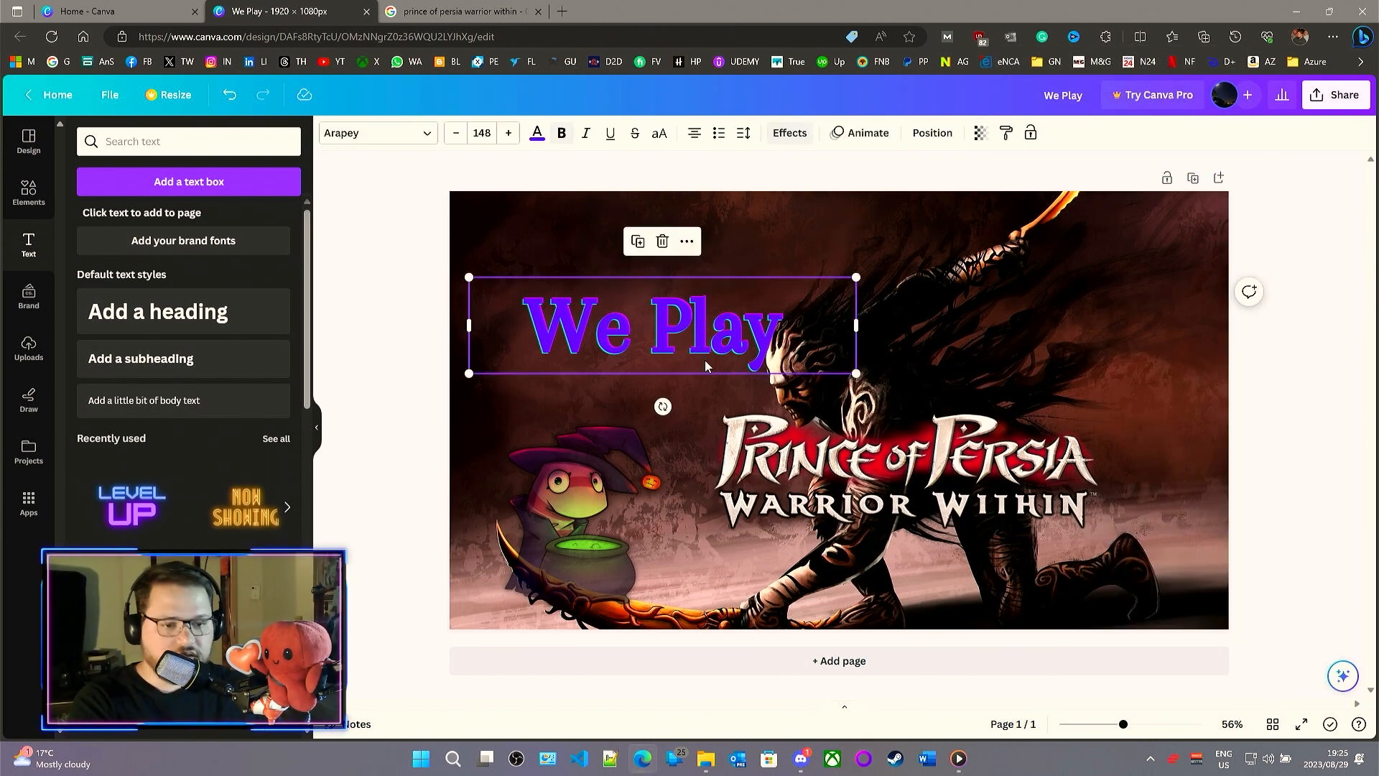
{"action": "key", "text": "Delete"}
{"action": "left_click_drag", "start_coordinate": [995, 496], "coordinate": [823, 328]}
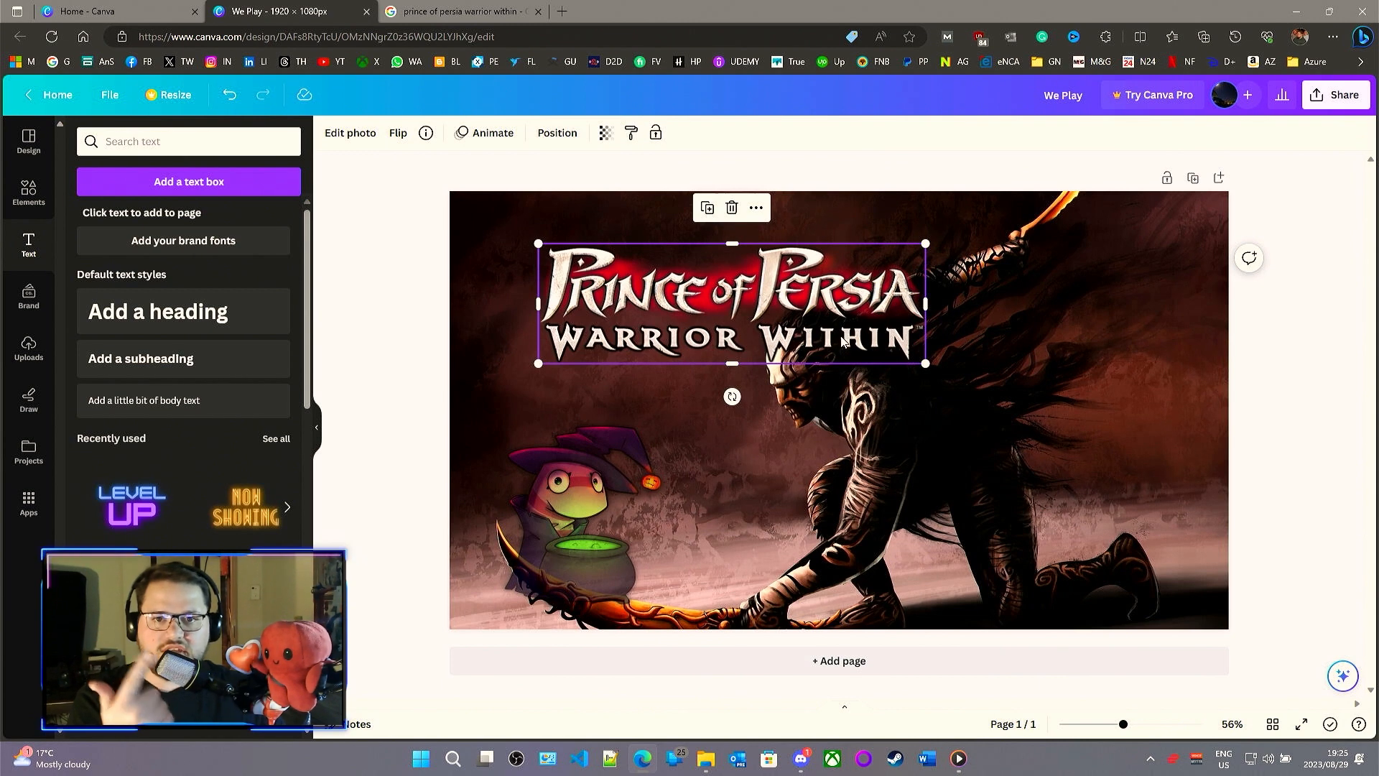
{"action": "left_click_drag", "start_coordinate": [842, 348], "coordinate": [801, 331]}
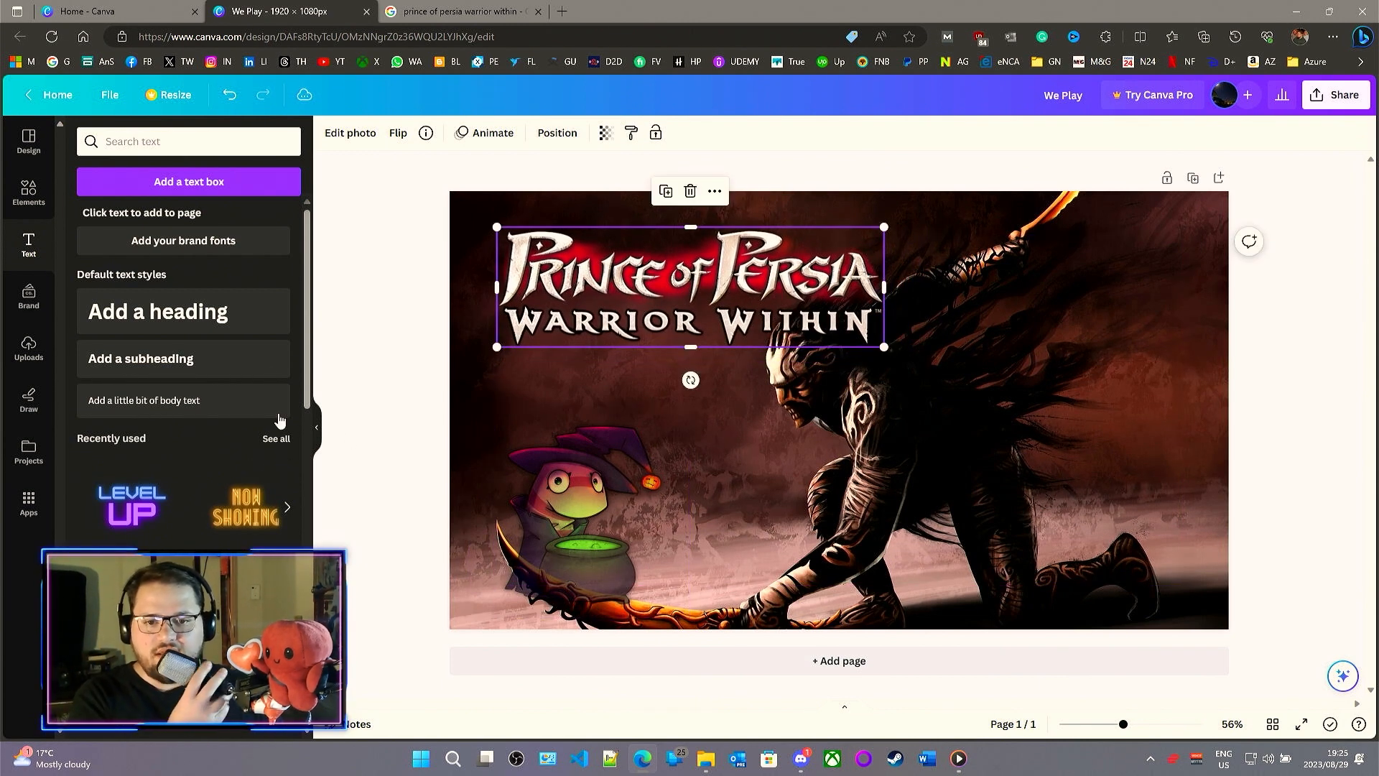
- Apply the Breathe photo animation to the game logo
{"action": "left_click", "coordinate": [477, 134]}
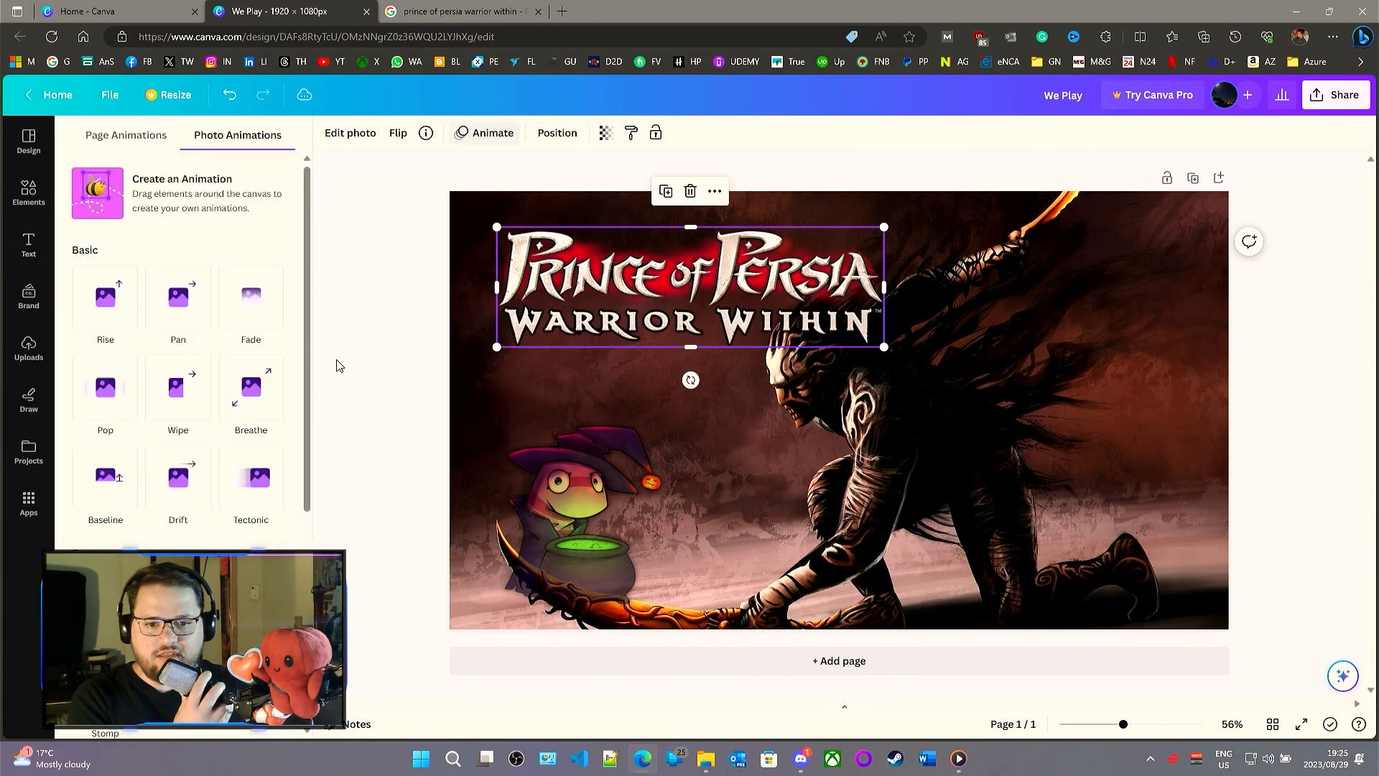
{"action": "left_click", "coordinate": [271, 407]}
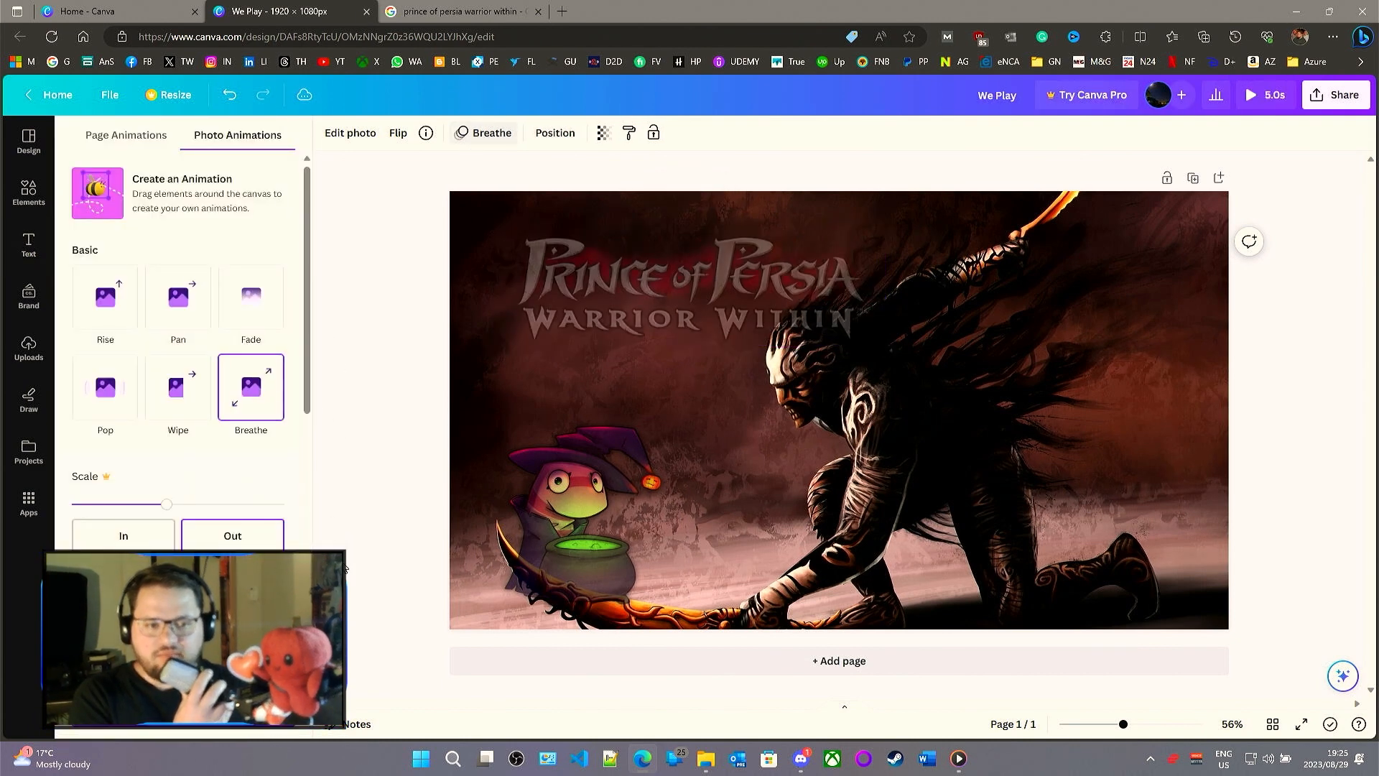
- Try to set the scale direction of the game logo's Breathe animation to In, and dismiss the upgrade offer
{"action": "left_click", "coordinate": [141, 544]}
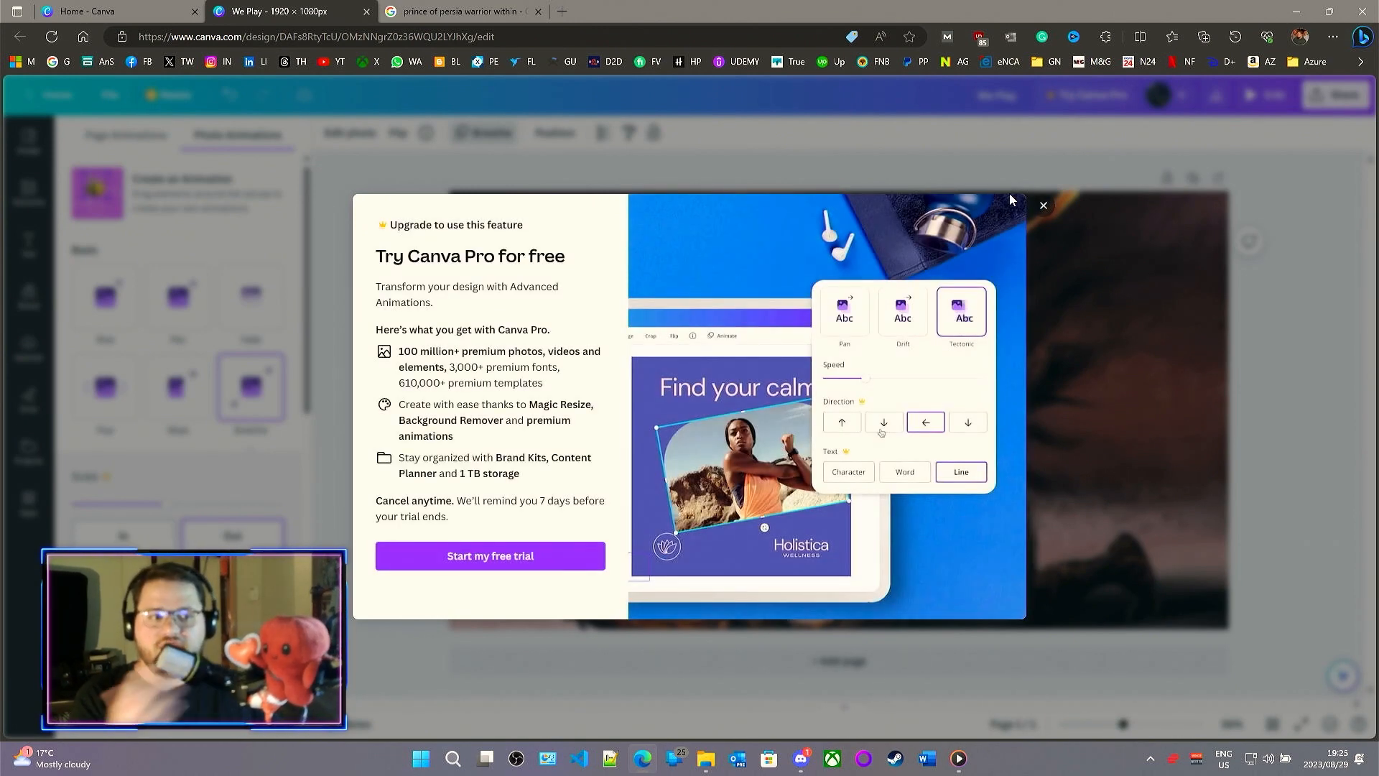
{"action": "left_click", "coordinate": [1042, 205]}
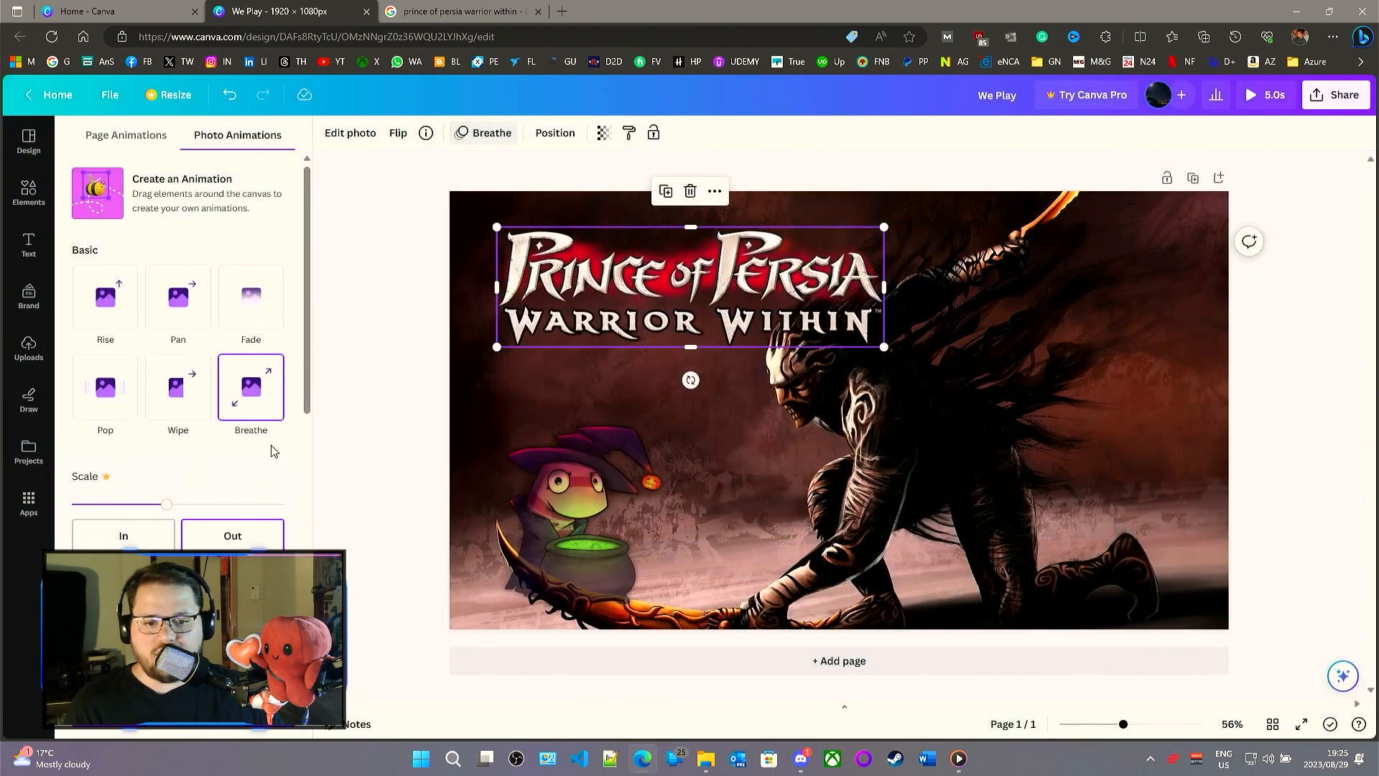
{"action": "scroll", "coordinate": [300, 296], "scroll_direction": "down", "scroll_amount": 3}
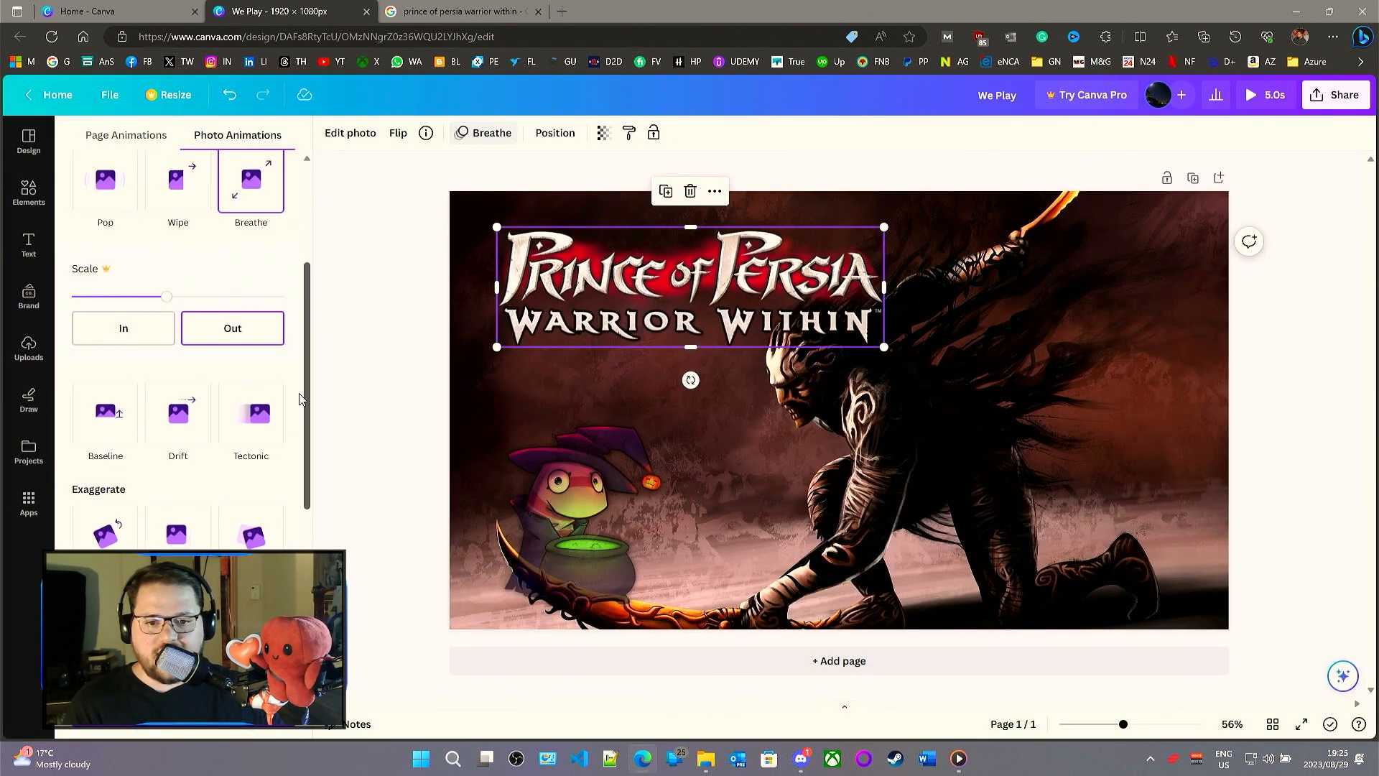
{"action": "left_click", "coordinate": [632, 346]}
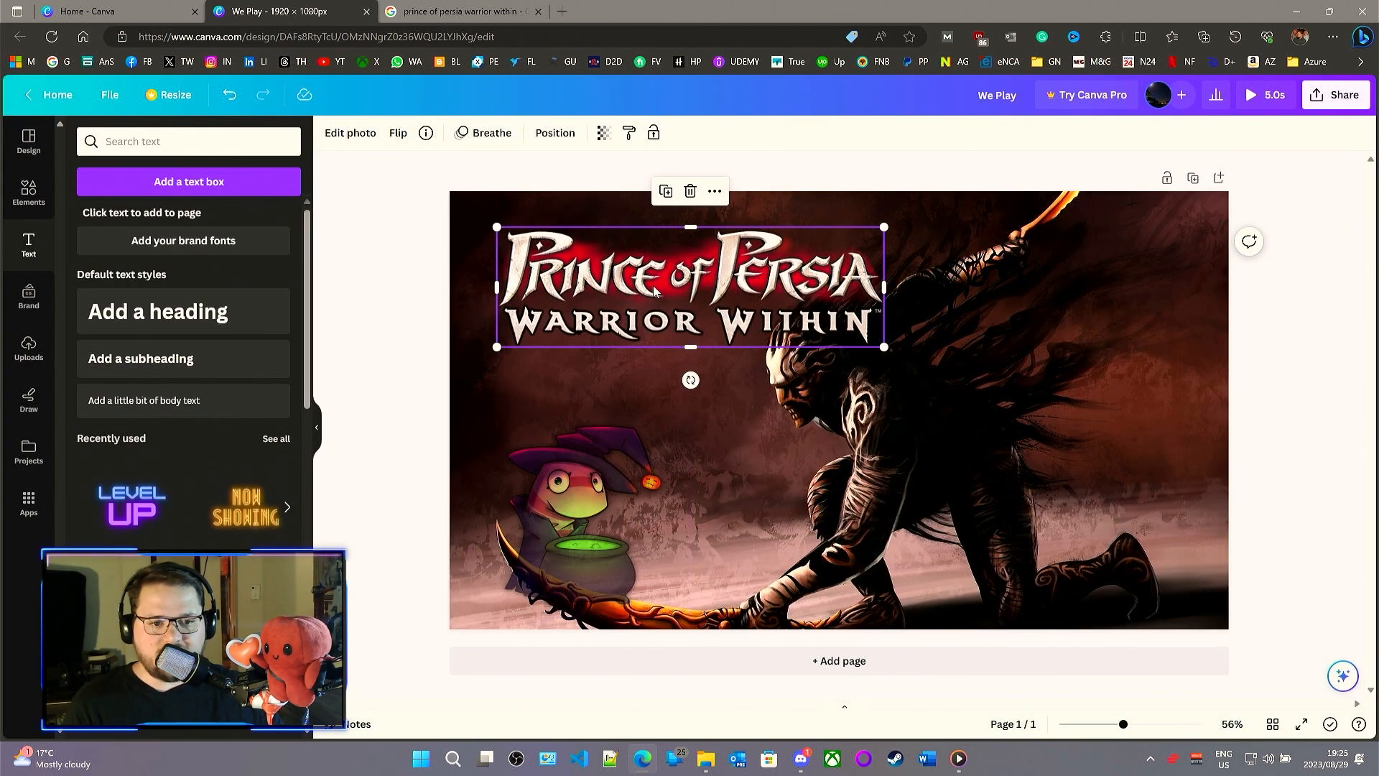
{"action": "left_click", "coordinate": [413, 378]}
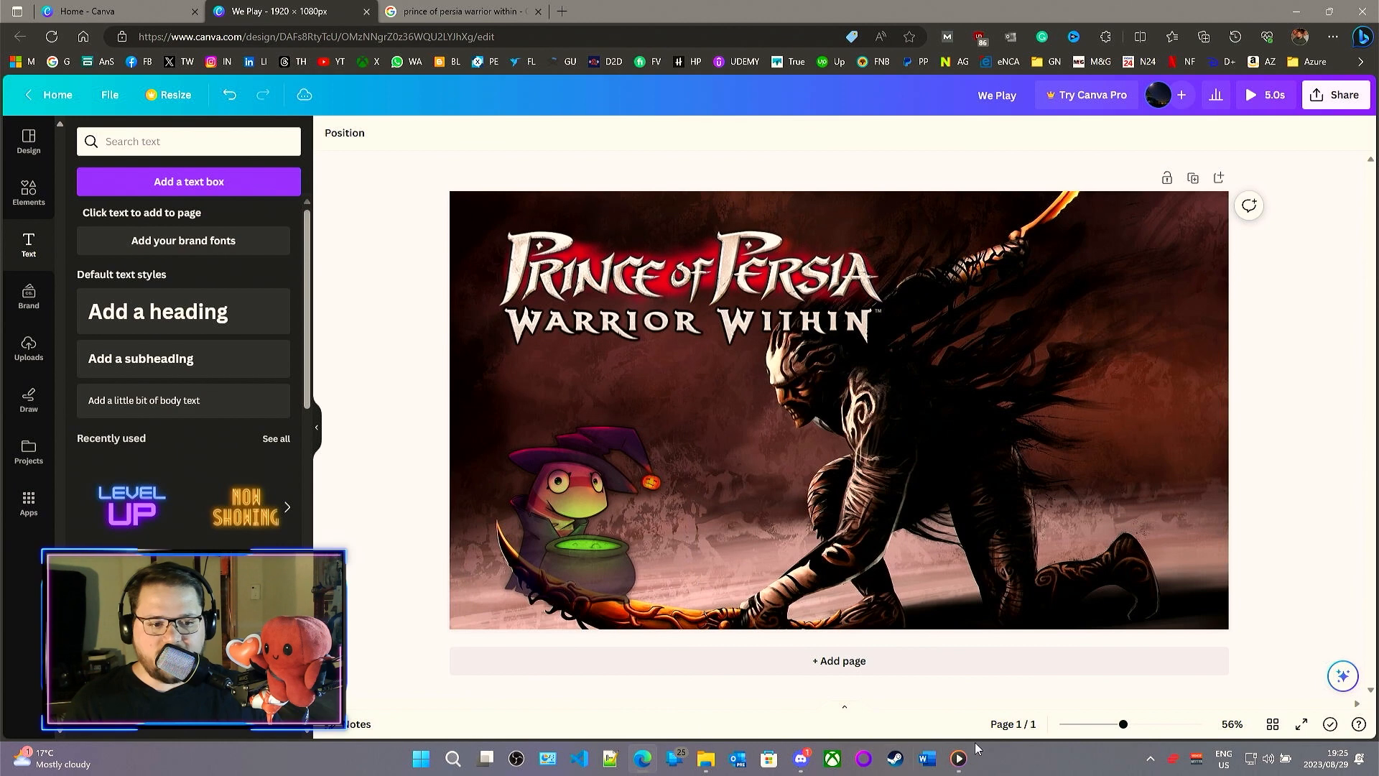
- Show the page strip with its duration timeline and play the page to preview the logo's animation
{"action": "left_click", "coordinate": [846, 711]}
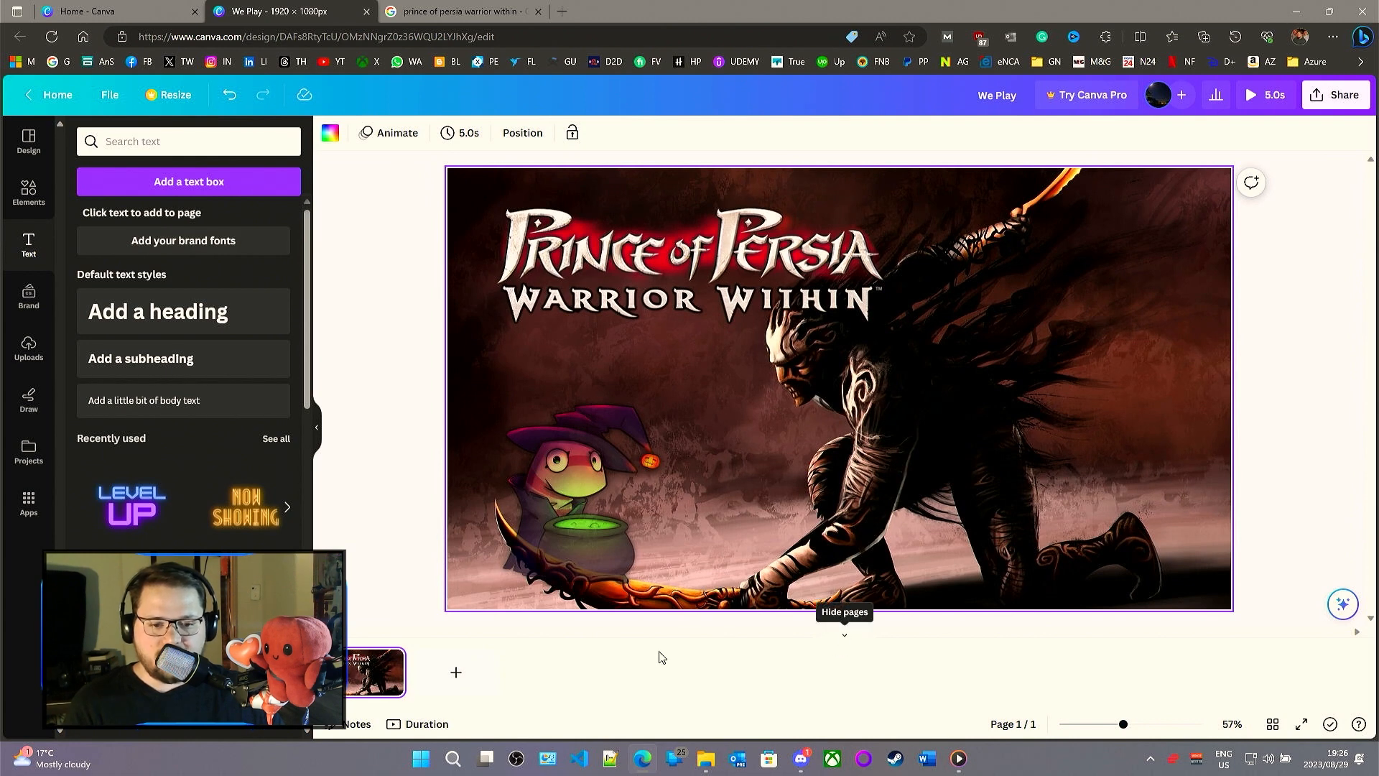
{"action": "left_click", "coordinate": [419, 724]}
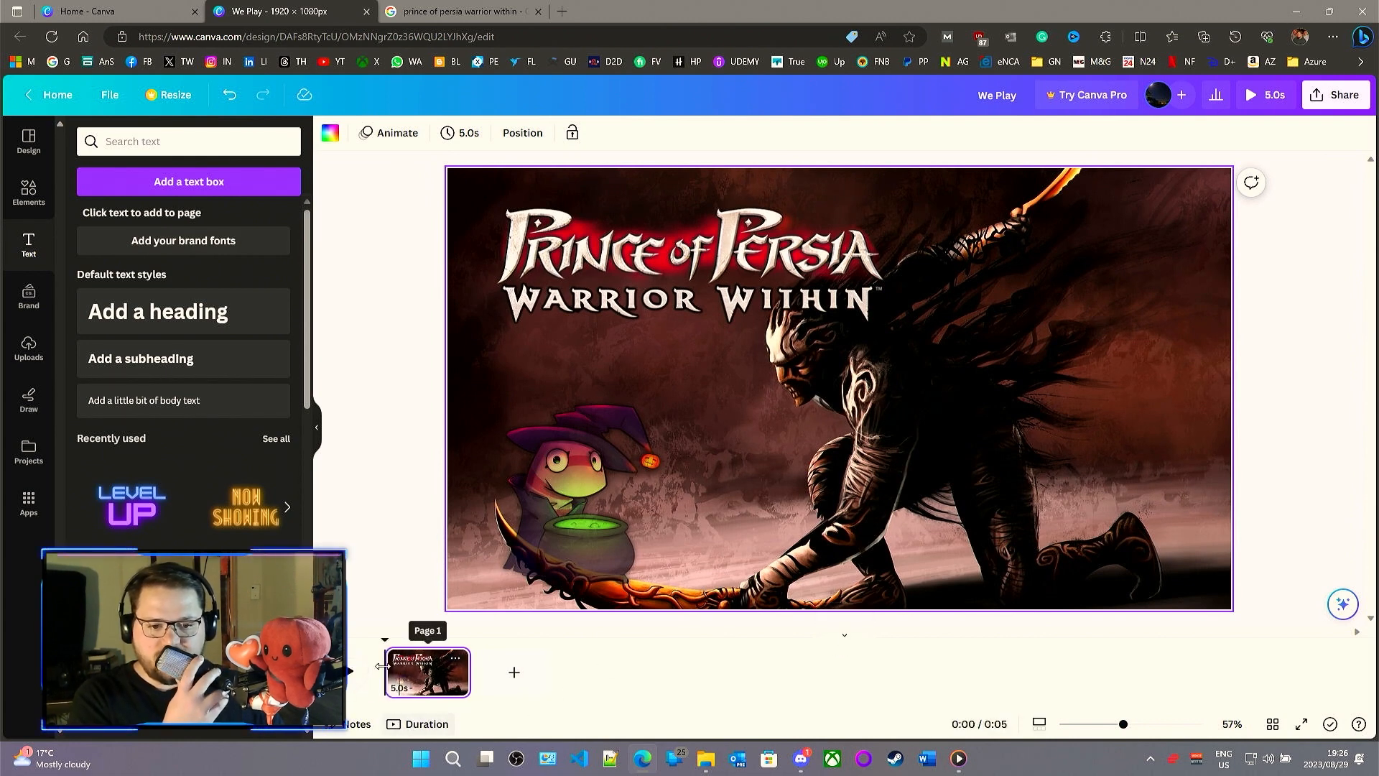
{"action": "left_click", "coordinate": [350, 675]}
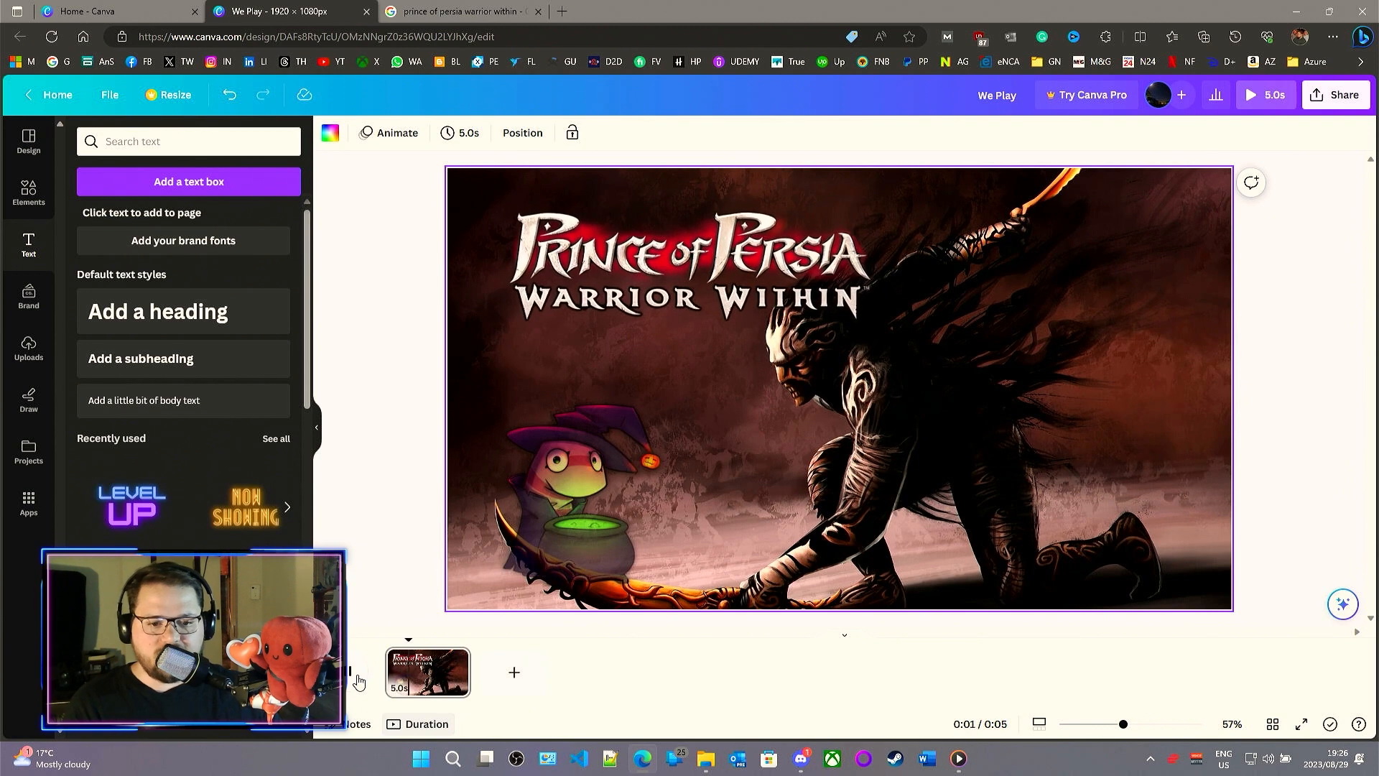
- Apply the Flicker motion effect to the frog witch
{"action": "left_click", "coordinate": [579, 515]}
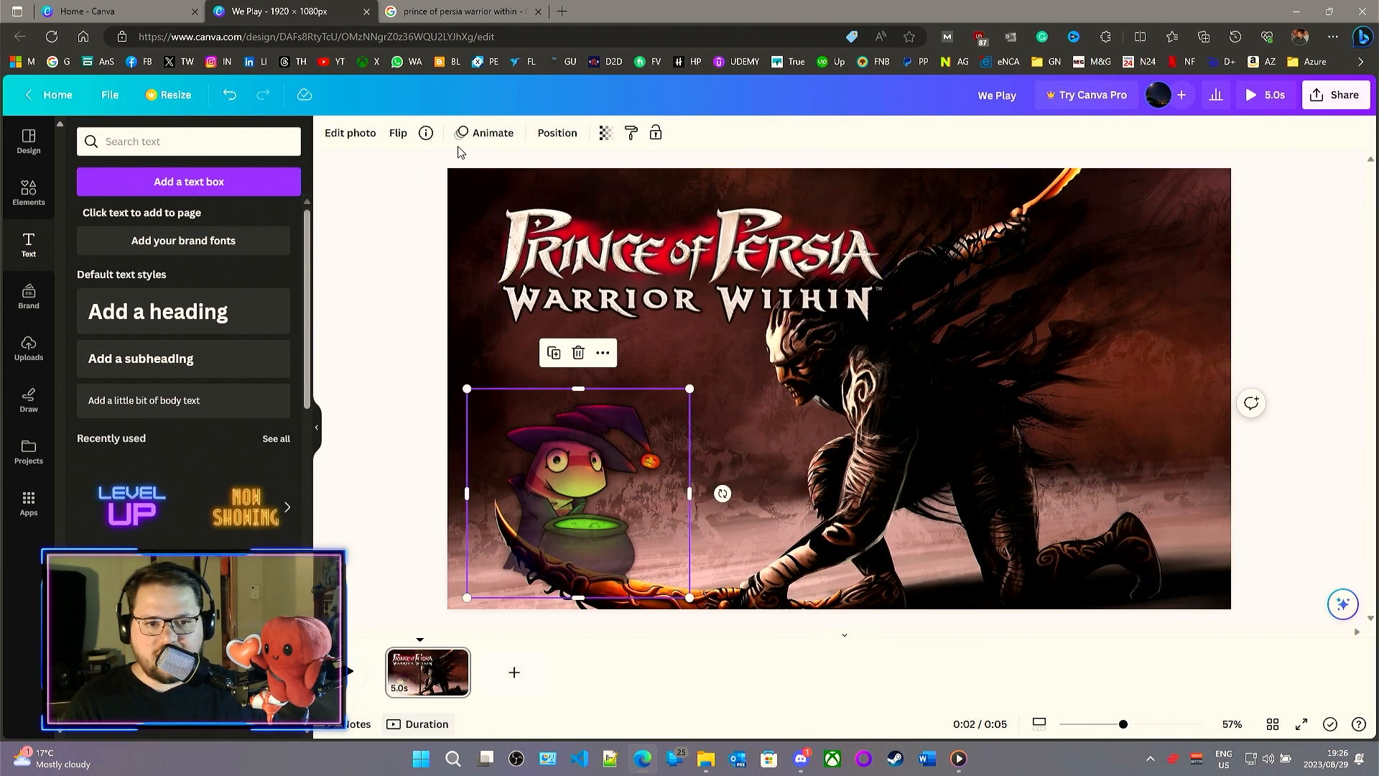
{"action": "left_click", "coordinate": [475, 134]}
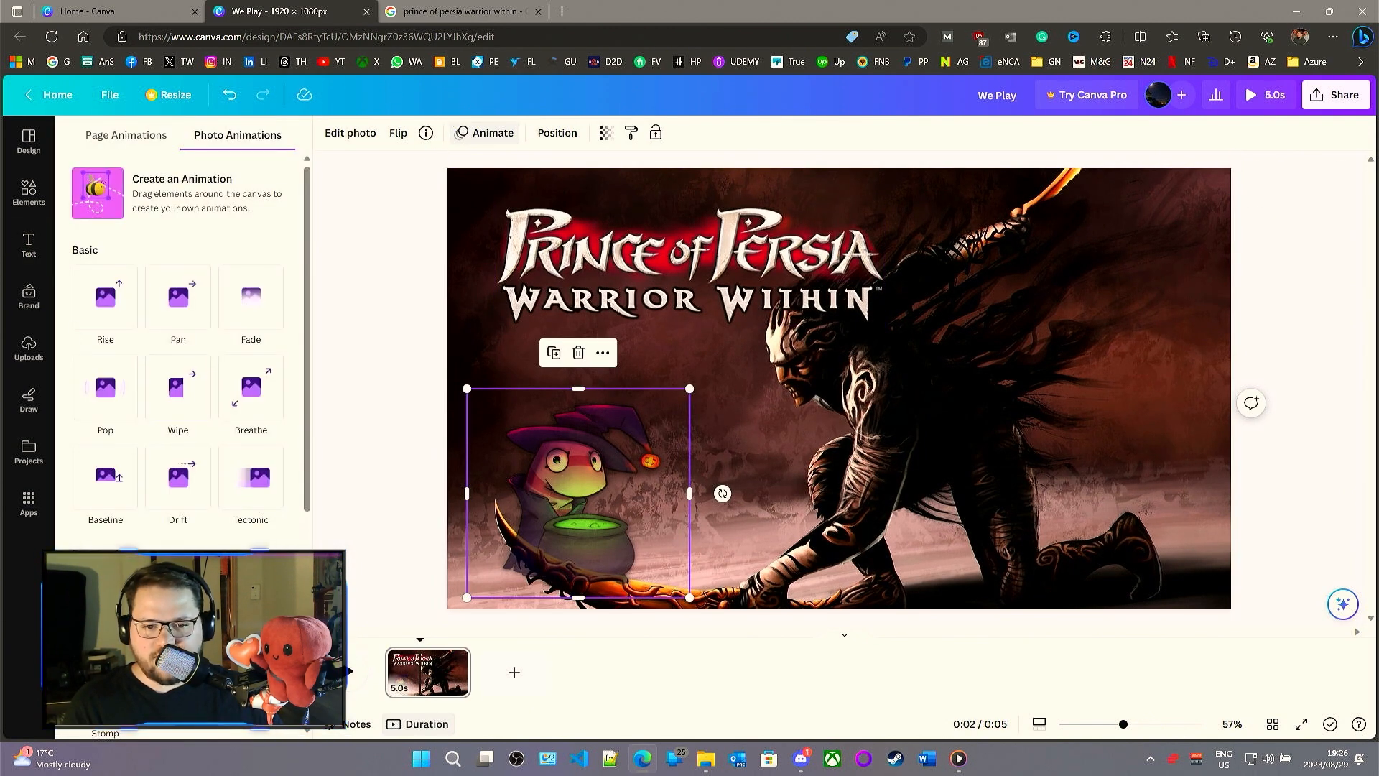
{"action": "left_click_drag", "start_coordinate": [307, 468], "coordinate": [307, 680]}
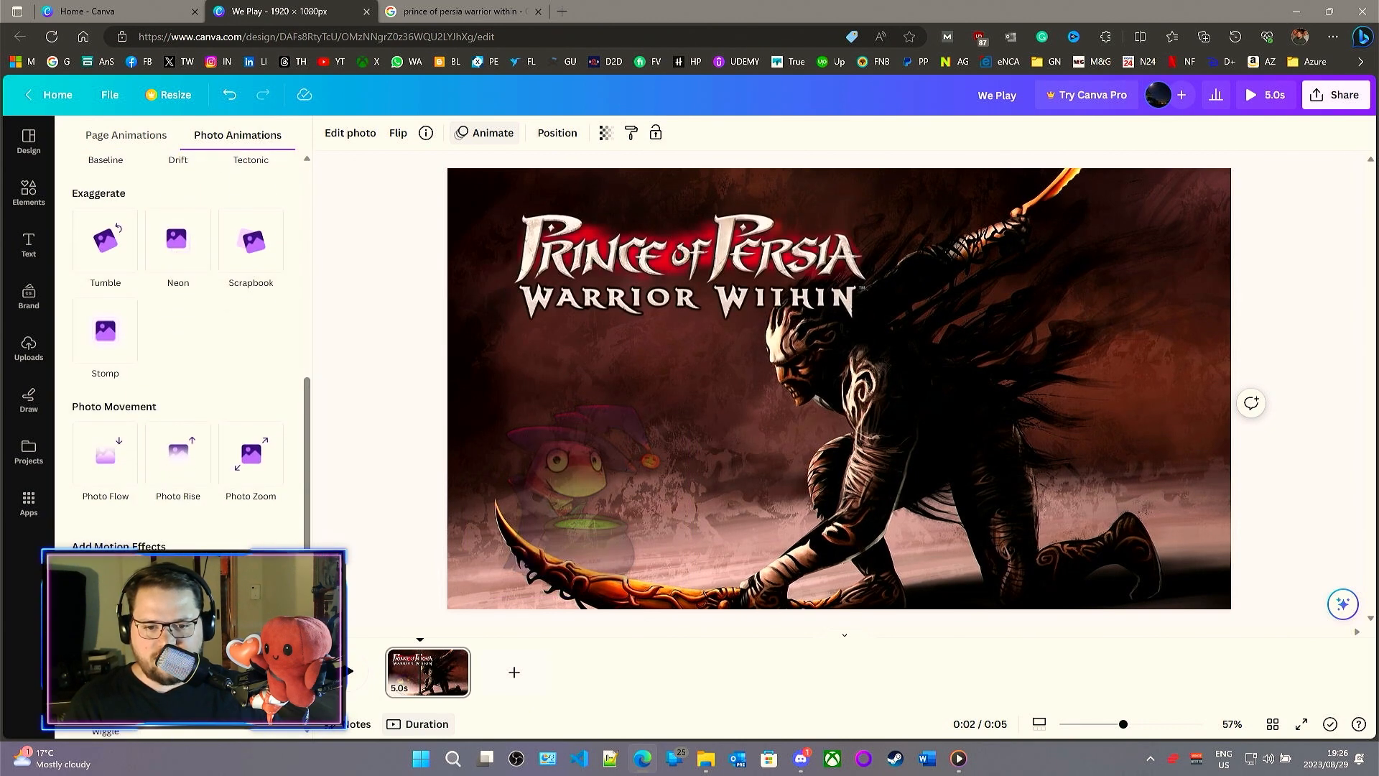
{"action": "left_click", "coordinate": [178, 584]}
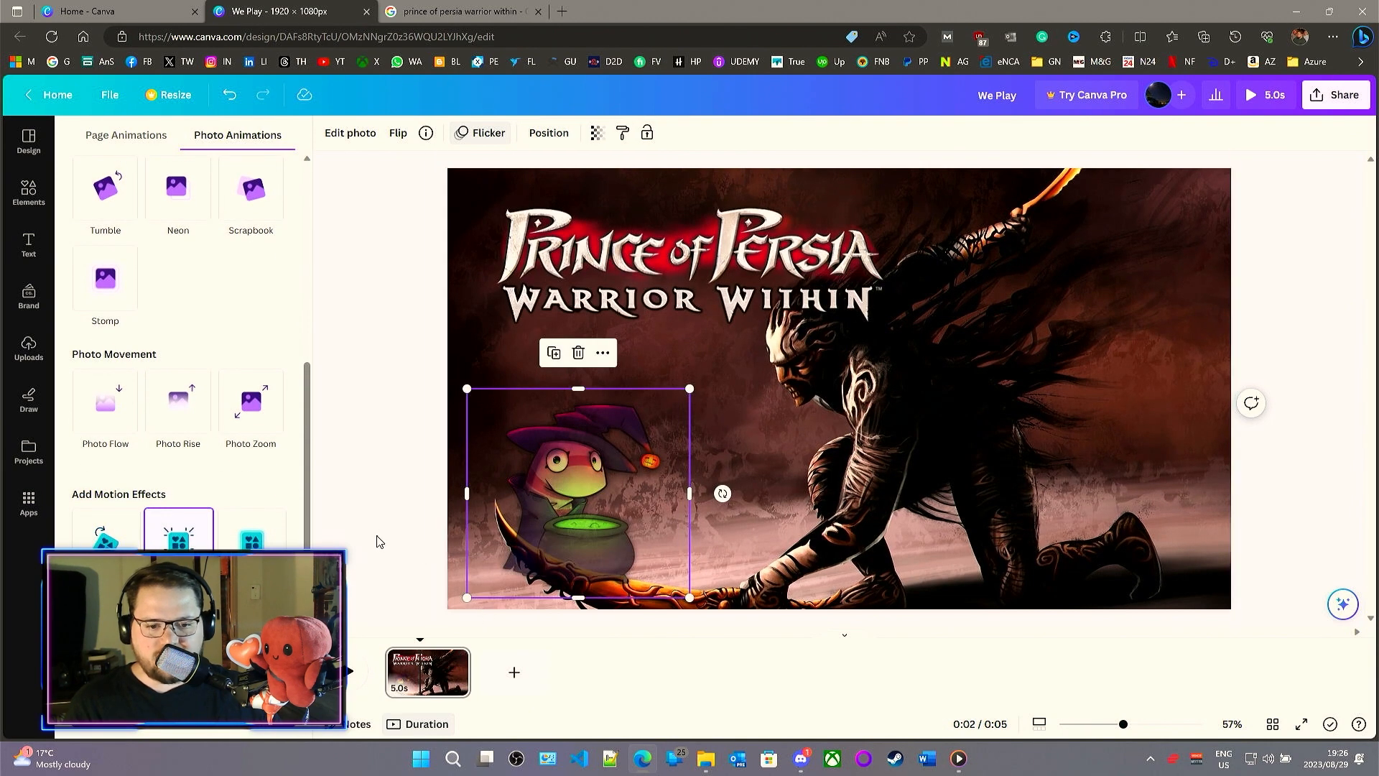
- Add the recently used neon "LEVEL UP" text combination and place it below the game logo, near the page's centre
{"action": "left_click", "coordinate": [29, 244]}
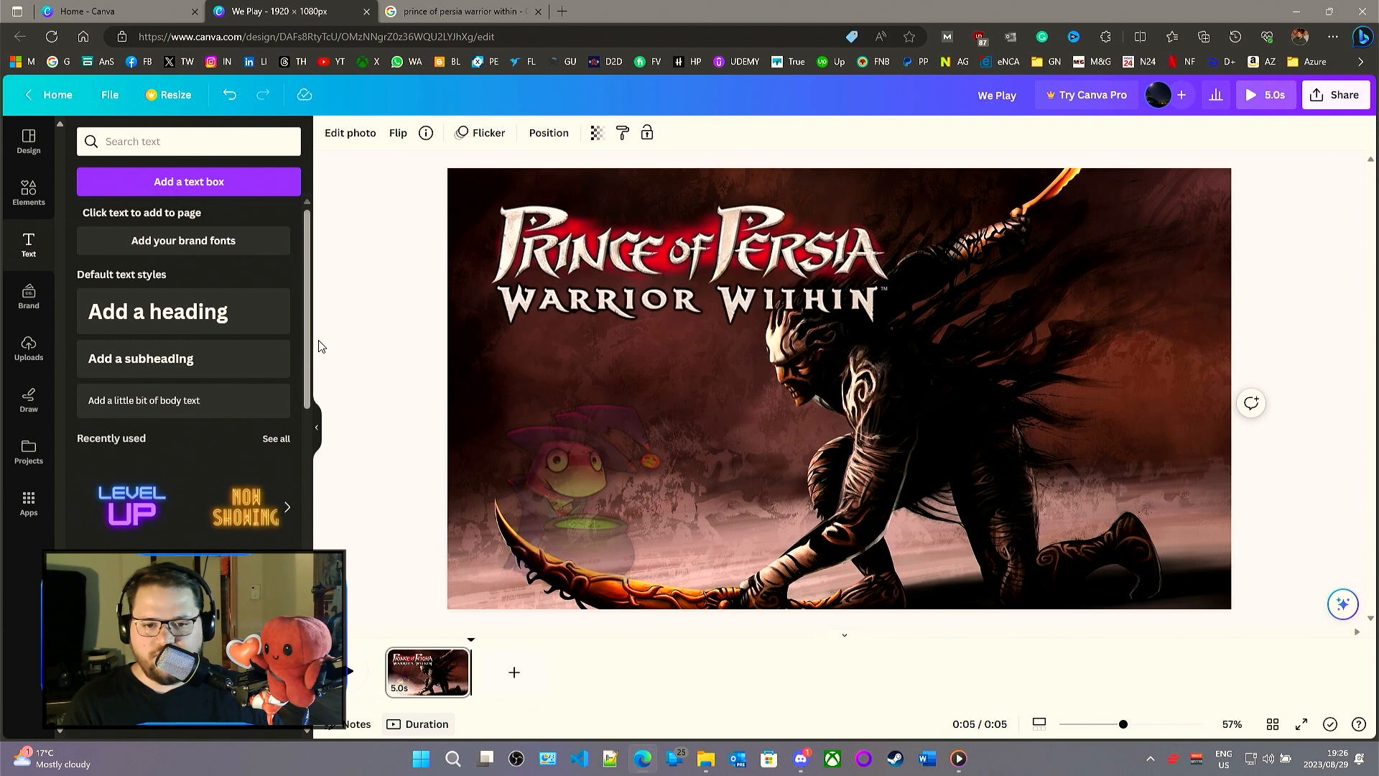
{"action": "left_click", "coordinate": [362, 316]}
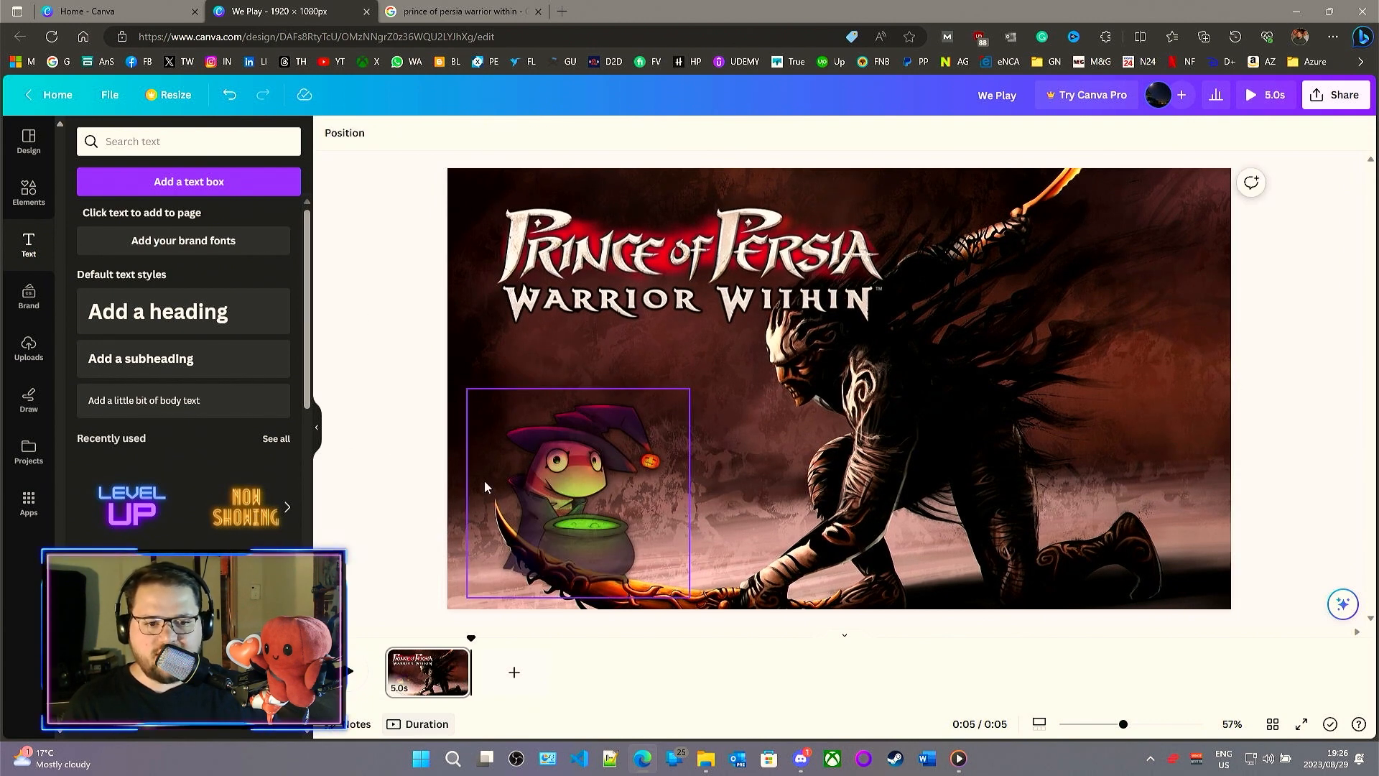
{"action": "left_click", "coordinate": [132, 512]}
{"action": "left_click_drag", "start_coordinate": [864, 392], "coordinate": [925, 467]}
{"action": "key", "text": "Delete"}
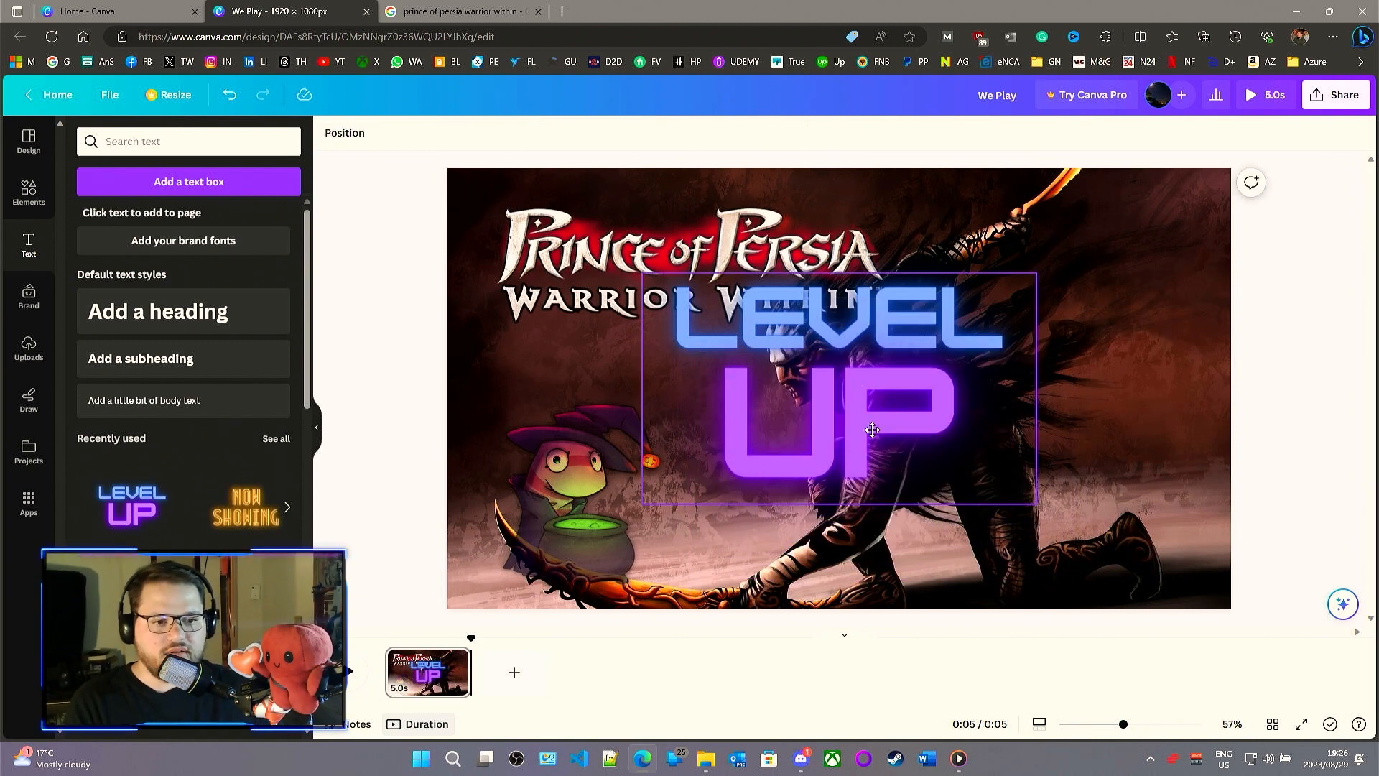
{"action": "left_click_drag", "start_coordinate": [872, 429], "coordinate": [856, 490]}
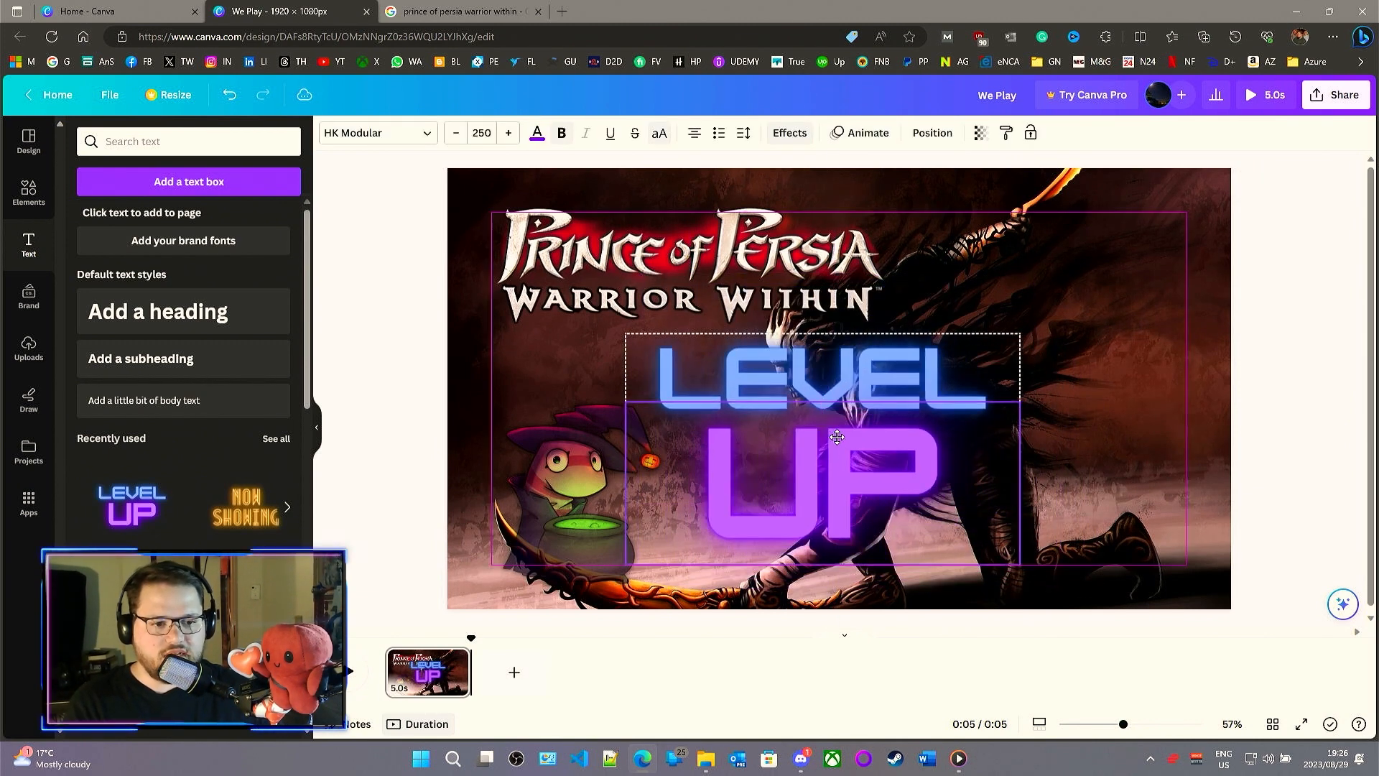
- Replace "LEVEL" with "LET'S FIND TORTURE" and widen its text box so the wording fits on two lines
{"action": "double_click", "coordinate": [765, 362]}
{"action": "type", "text": "LET'S FIN"}
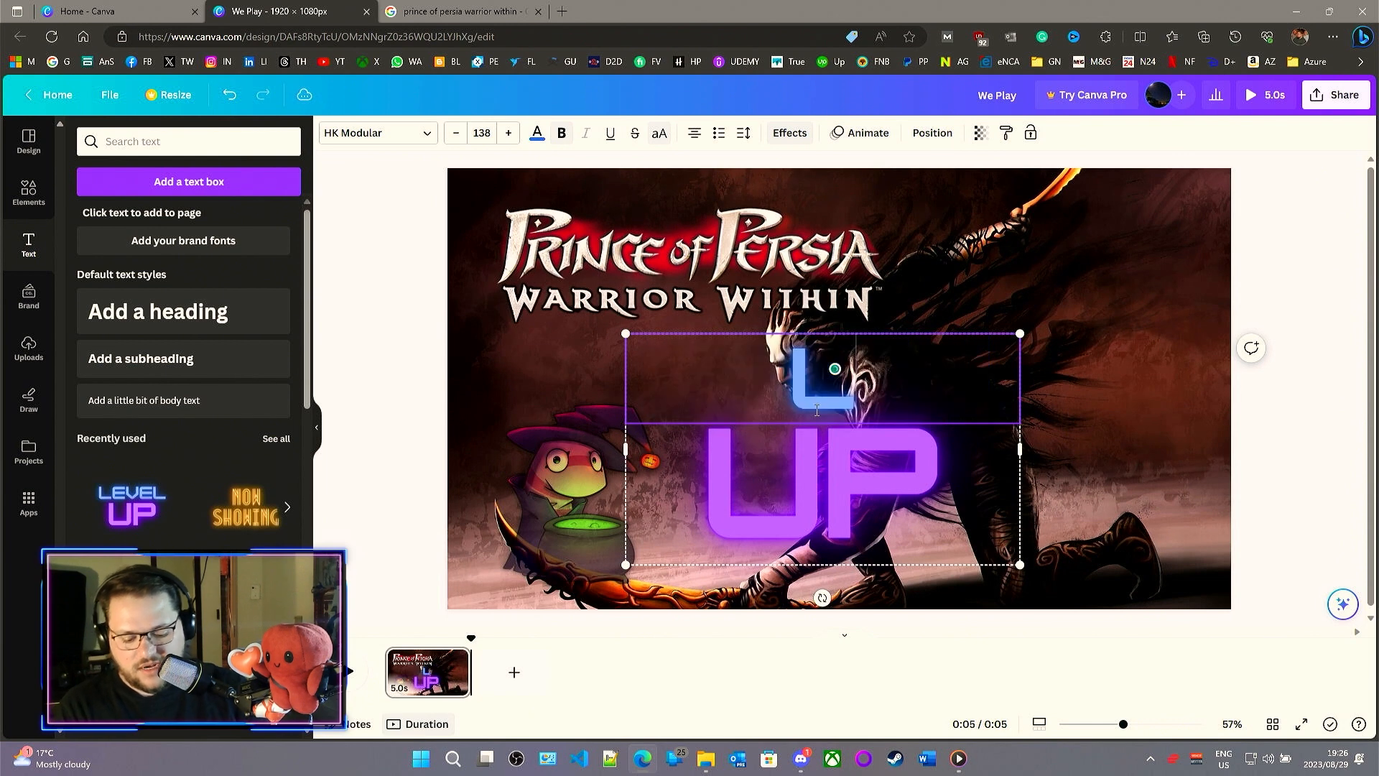
{"action": "type", "text": "D TORTURE"}
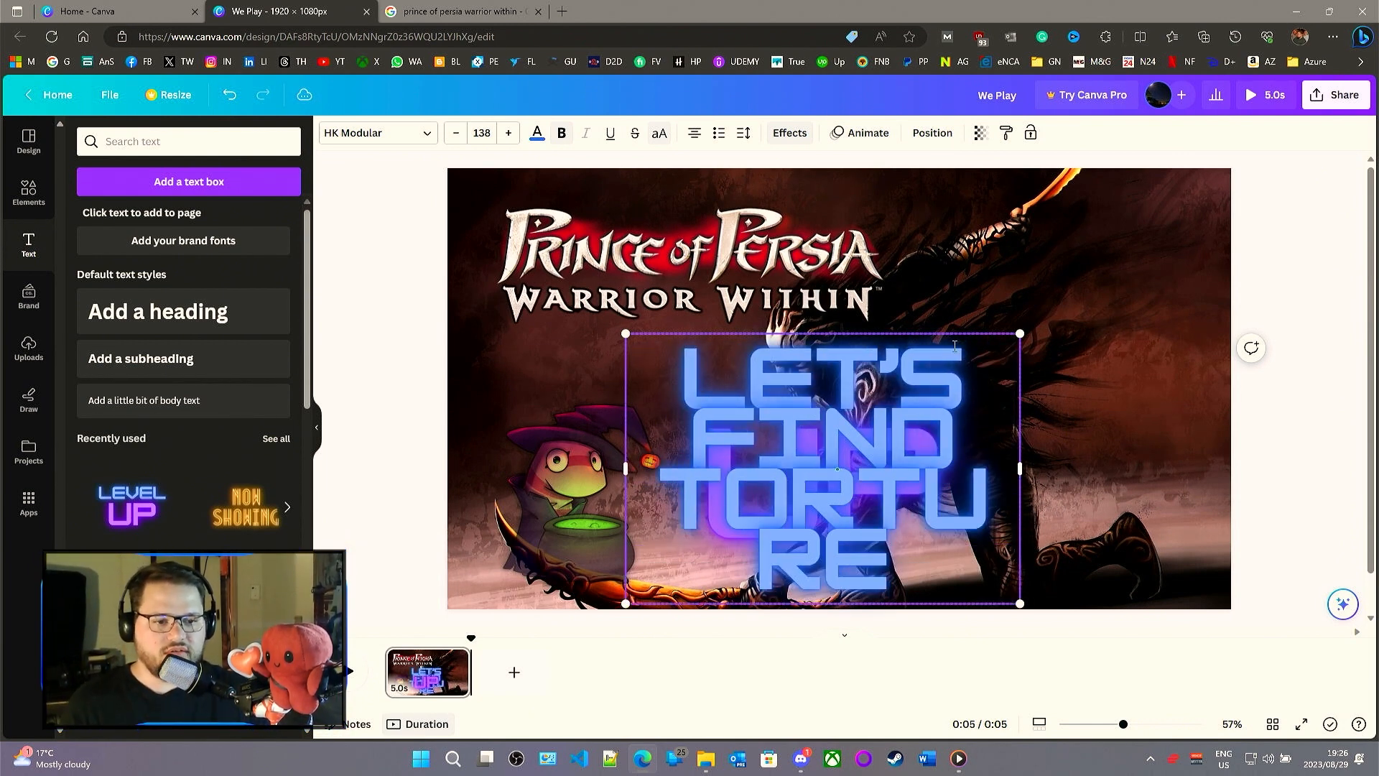
{"action": "left_click_drag", "start_coordinate": [1021, 454], "coordinate": [1232, 433]}
{"action": "left_click_drag", "start_coordinate": [1023, 398], "coordinate": [963, 445]}
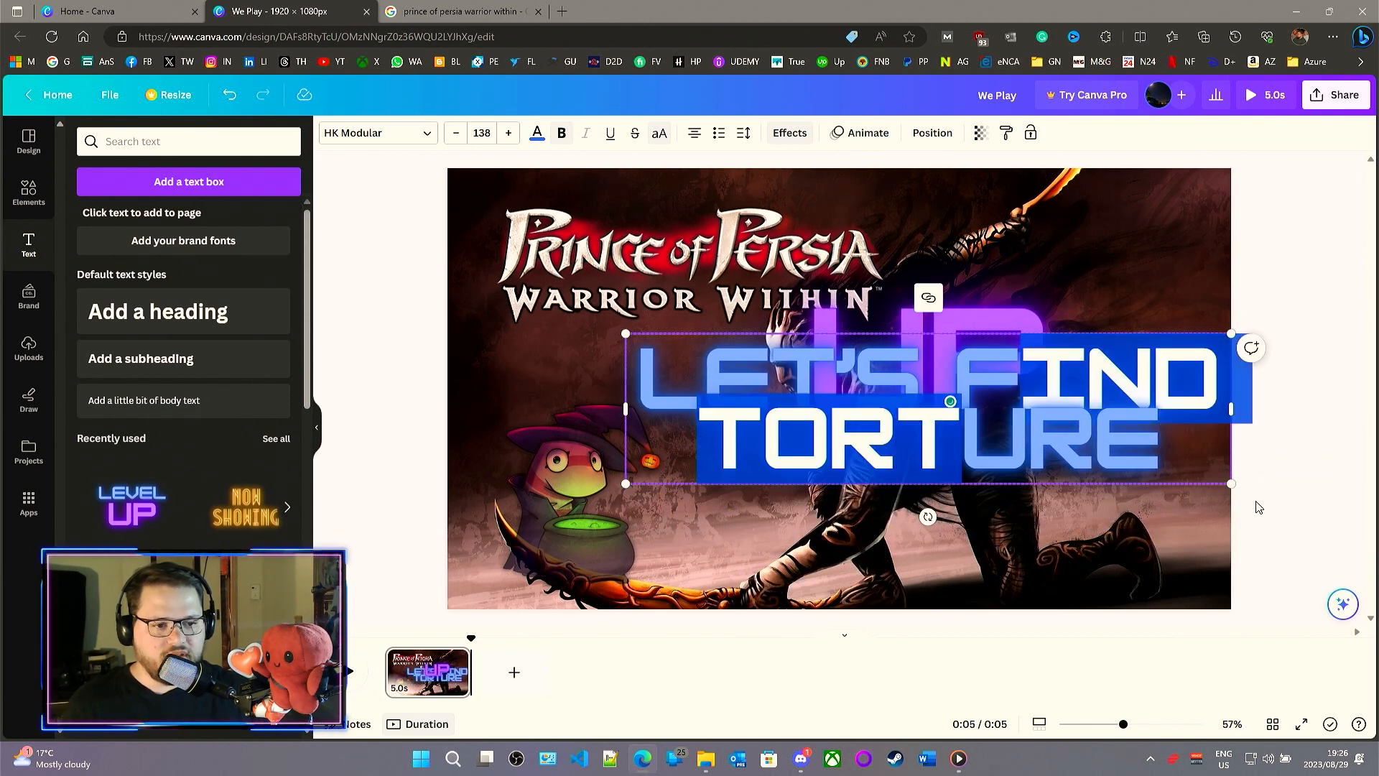
{"action": "left_click", "coordinate": [1066, 438]}
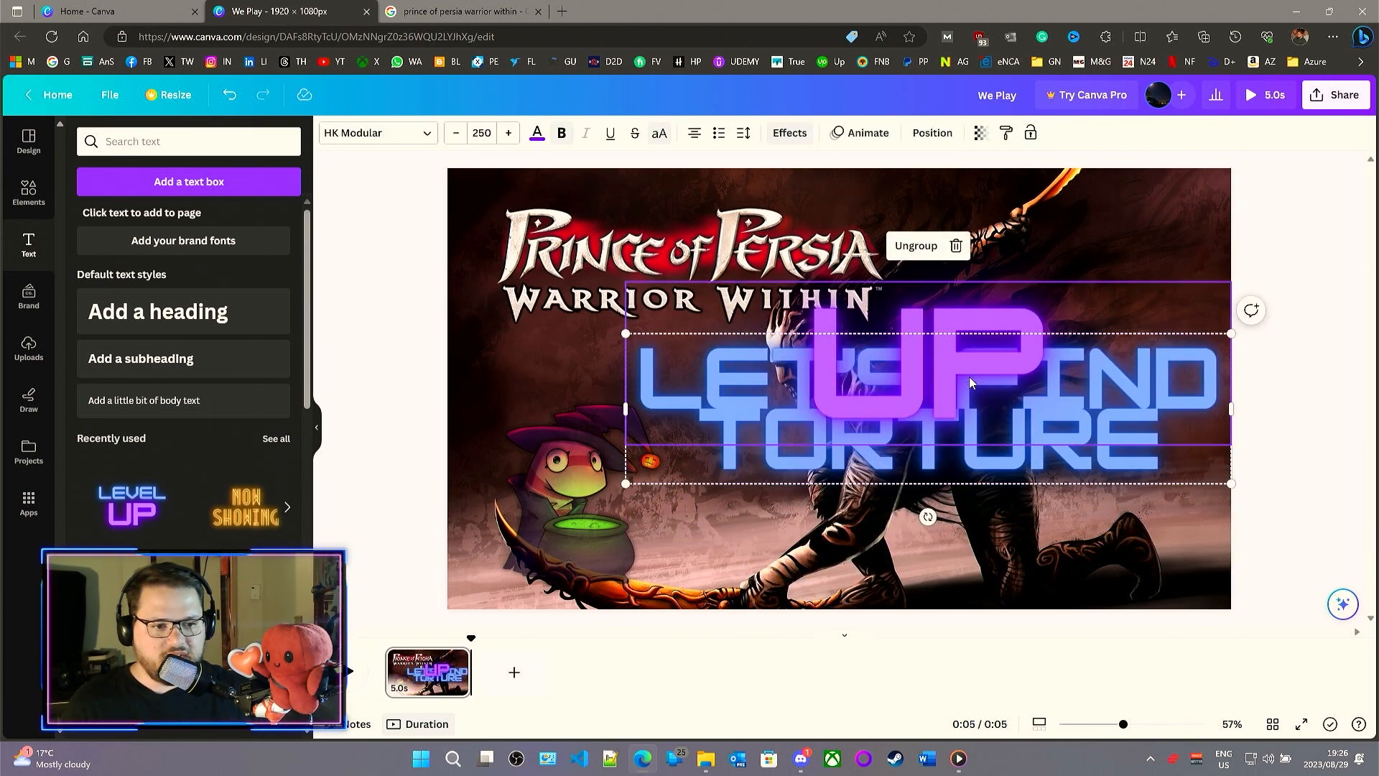
- Try to separate the purple "UP" from the blue text by moving it while the texts are still grouped
{"action": "left_click_drag", "start_coordinate": [968, 376], "coordinate": [911, 338]}
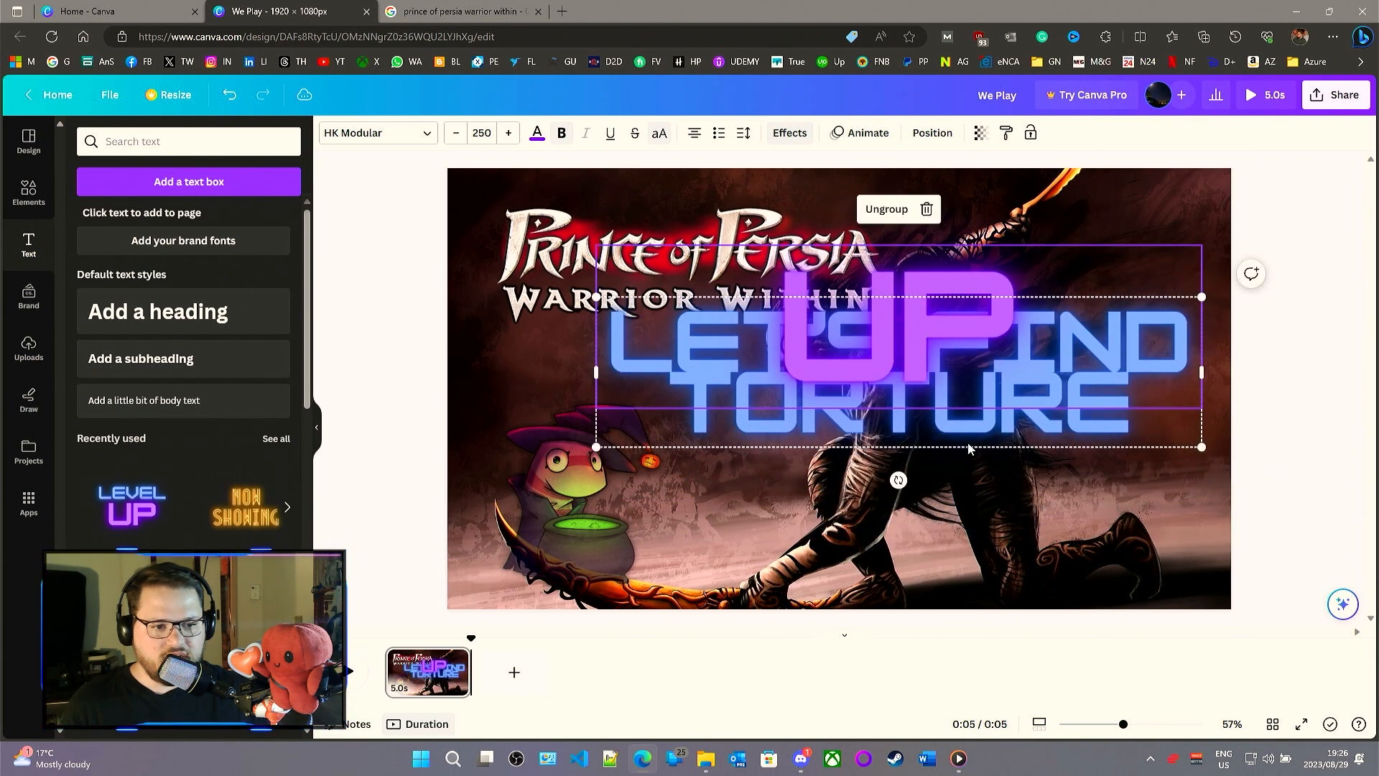
{"action": "left_click", "coordinate": [942, 423]}
{"action": "left_click_drag", "start_coordinate": [947, 410], "coordinate": [944, 443]}
{"action": "left_click", "coordinate": [917, 386]}
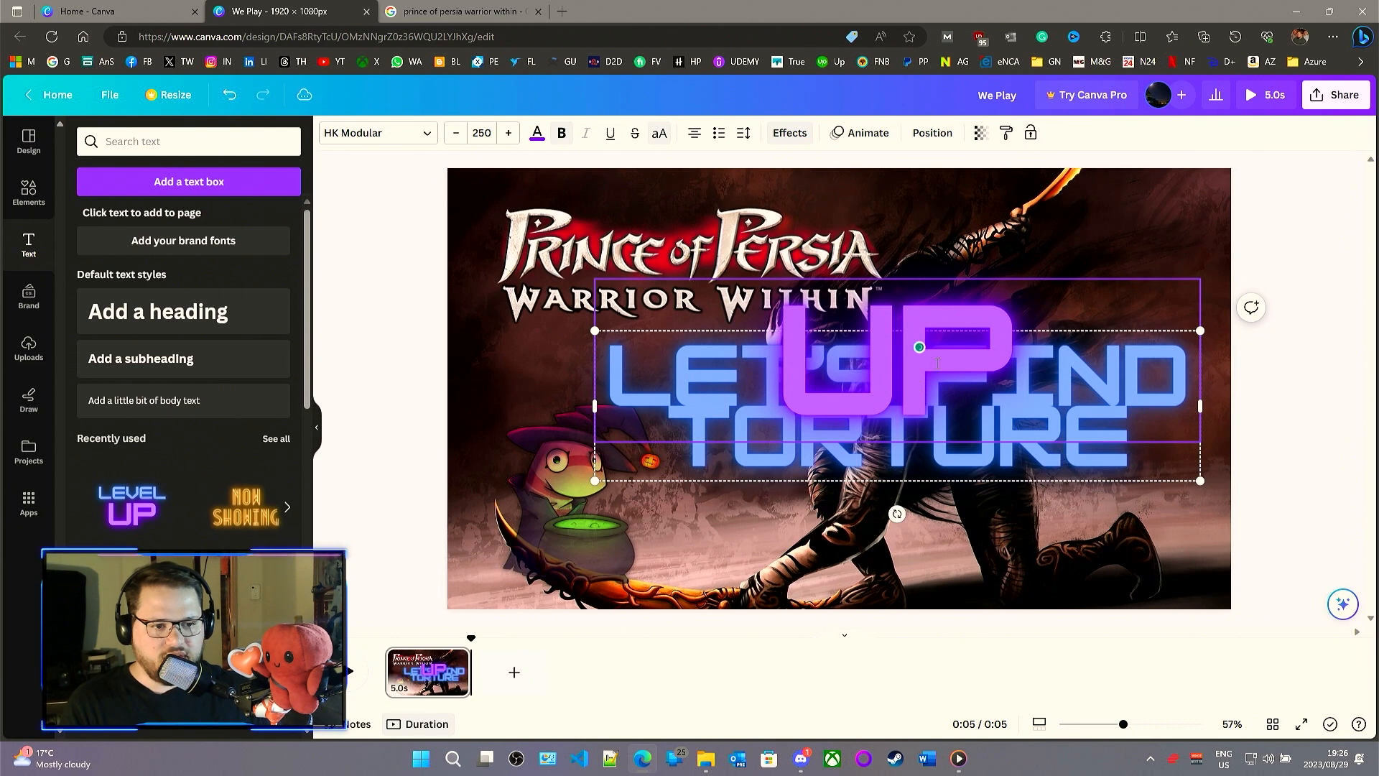
{"action": "left_click", "coordinate": [1074, 276]}
{"action": "left_click", "coordinate": [907, 382]}
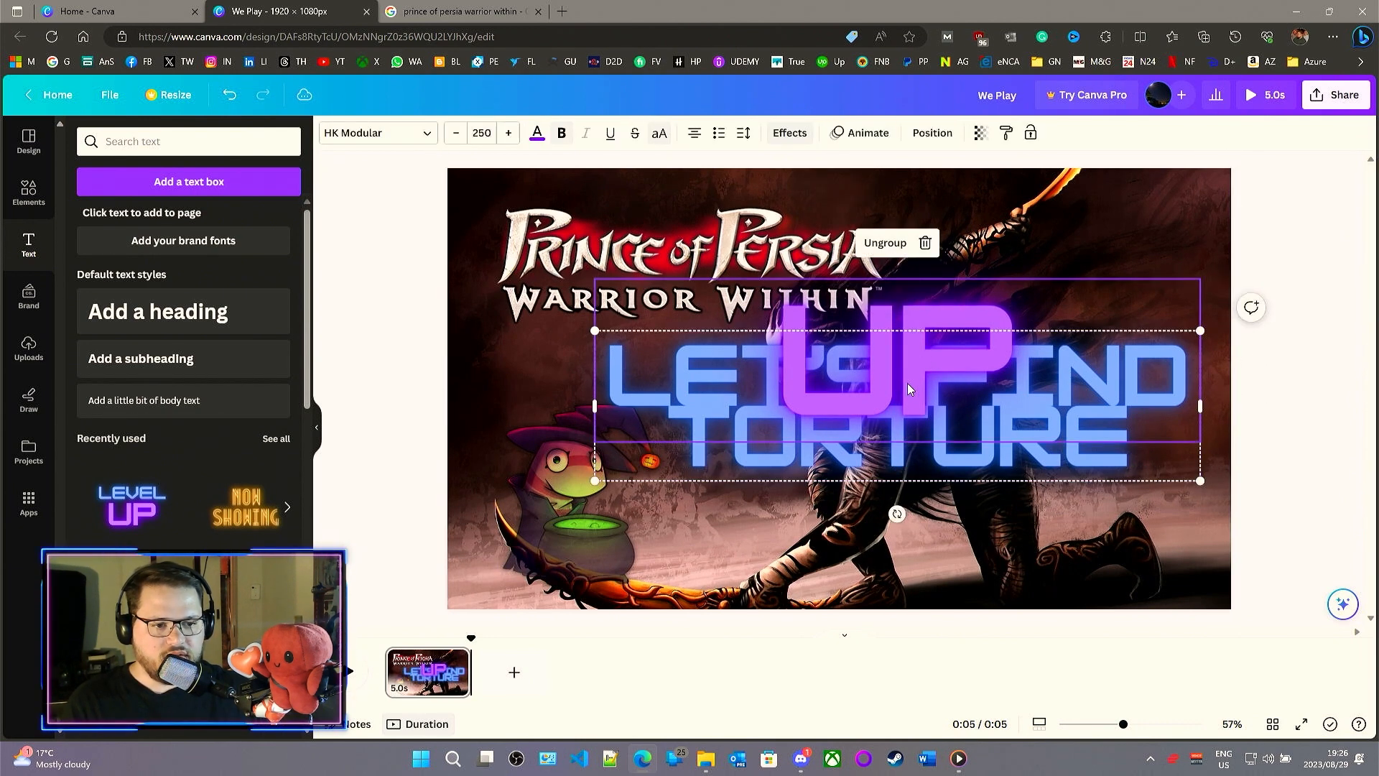
{"action": "left_click_drag", "start_coordinate": [914, 385], "coordinate": [882, 367]}
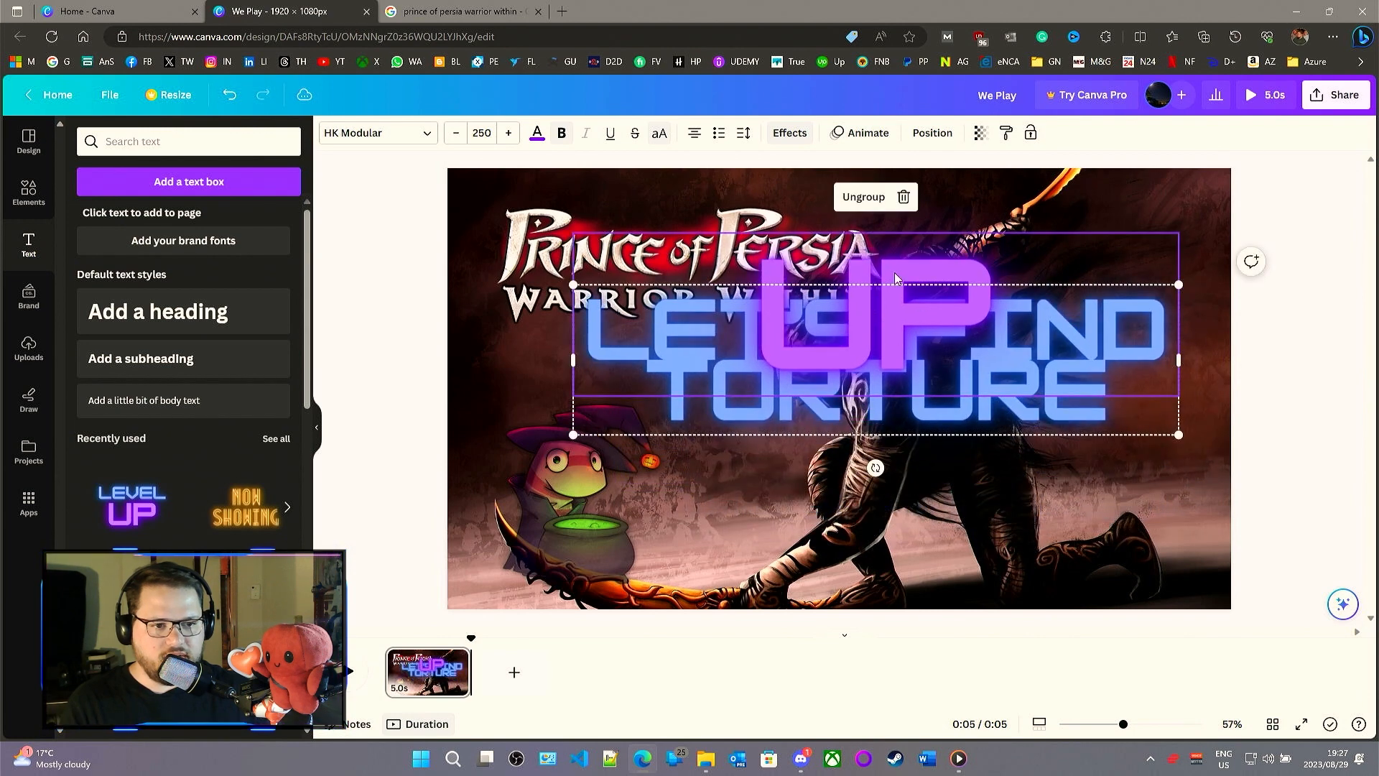
- Ungroup the neon text combination and move the purple "UP" below "LET'S FIND TORTURE"
{"action": "left_click", "coordinate": [851, 195]}
{"action": "left_click_drag", "start_coordinate": [886, 308], "coordinate": [912, 545]}
{"action": "left_click", "coordinate": [1257, 318]}
- Move the blue text box to the page's left edge and widen it to almost the full page width
{"action": "left_click", "coordinate": [882, 377]}
{"action": "left_click", "coordinate": [1017, 367]}
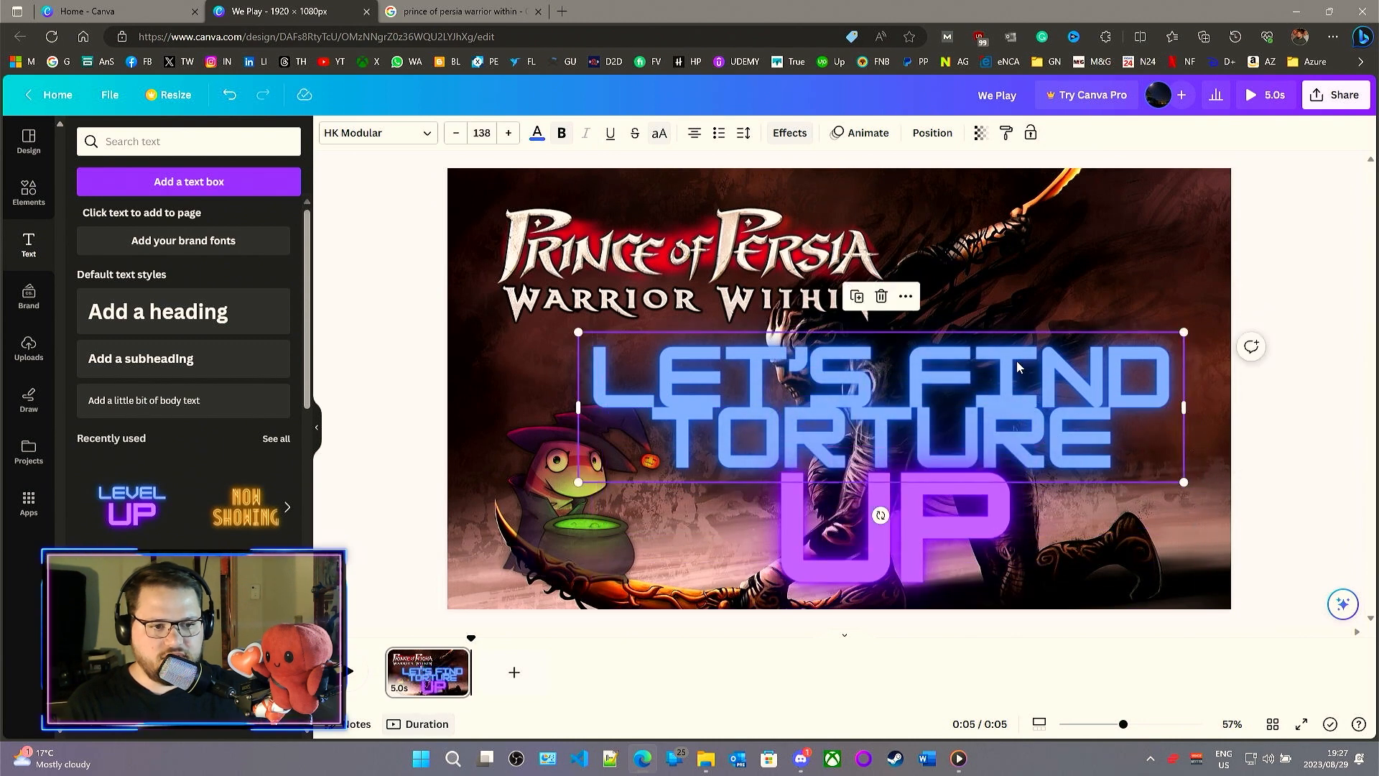
{"action": "left_click_drag", "start_coordinate": [1017, 367], "coordinate": [887, 330]}
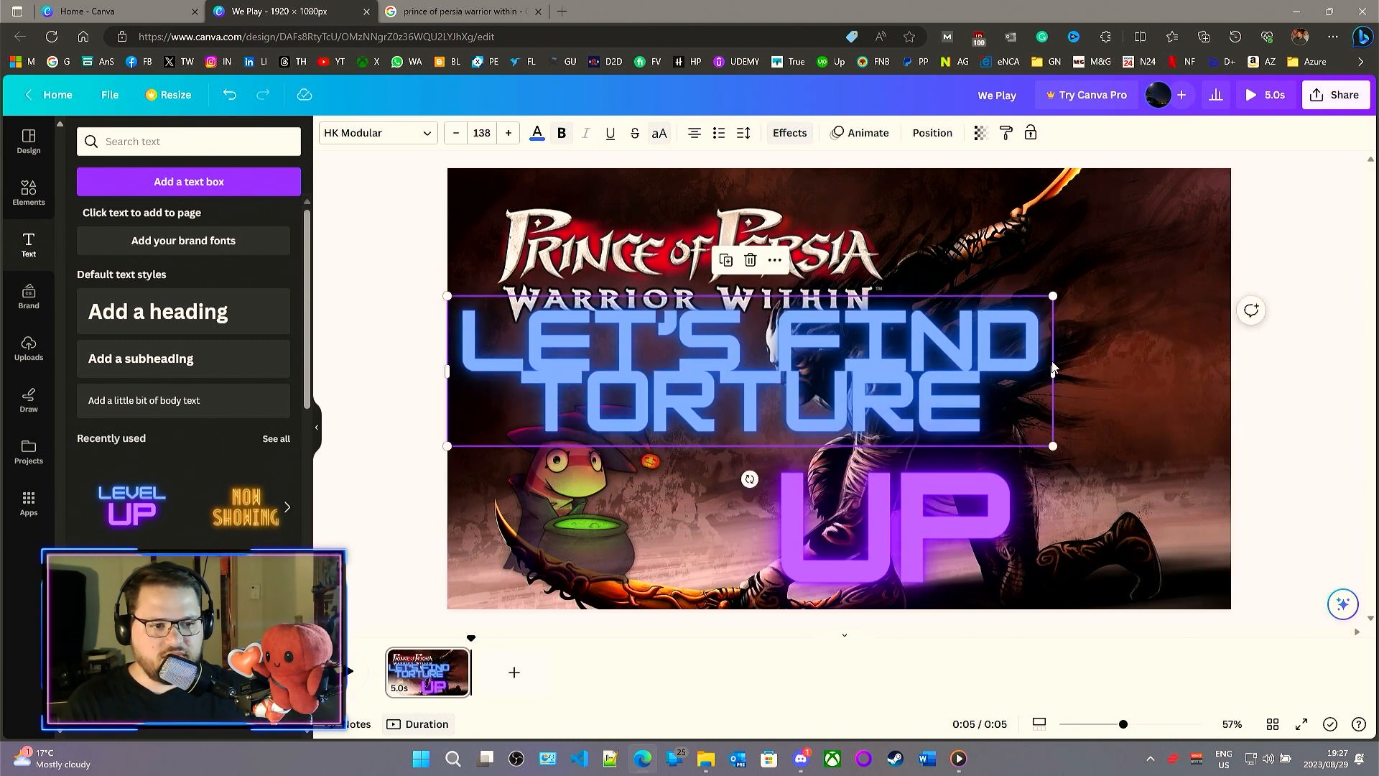
{"action": "left_click_drag", "start_coordinate": [1053, 372], "coordinate": [1227, 372]}
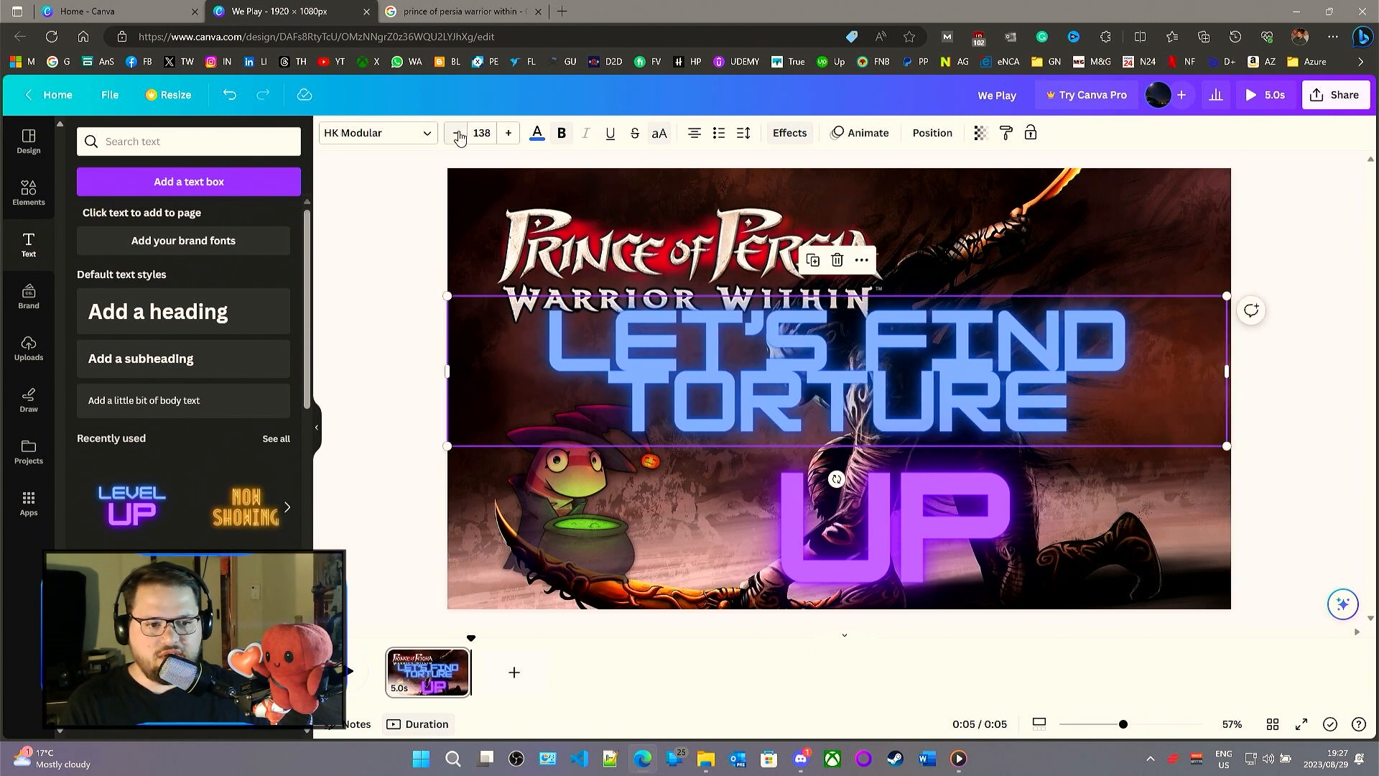
- Reduce the font size of "LET'S FIND TORTURE" to 105
{"action": "left_click", "coordinate": [457, 133]}
{"action": "left_click", "coordinate": [457, 133]}
{"action": "left_click", "coordinate": [457, 133]}
{"action": "left_click", "coordinate": [457, 133]}
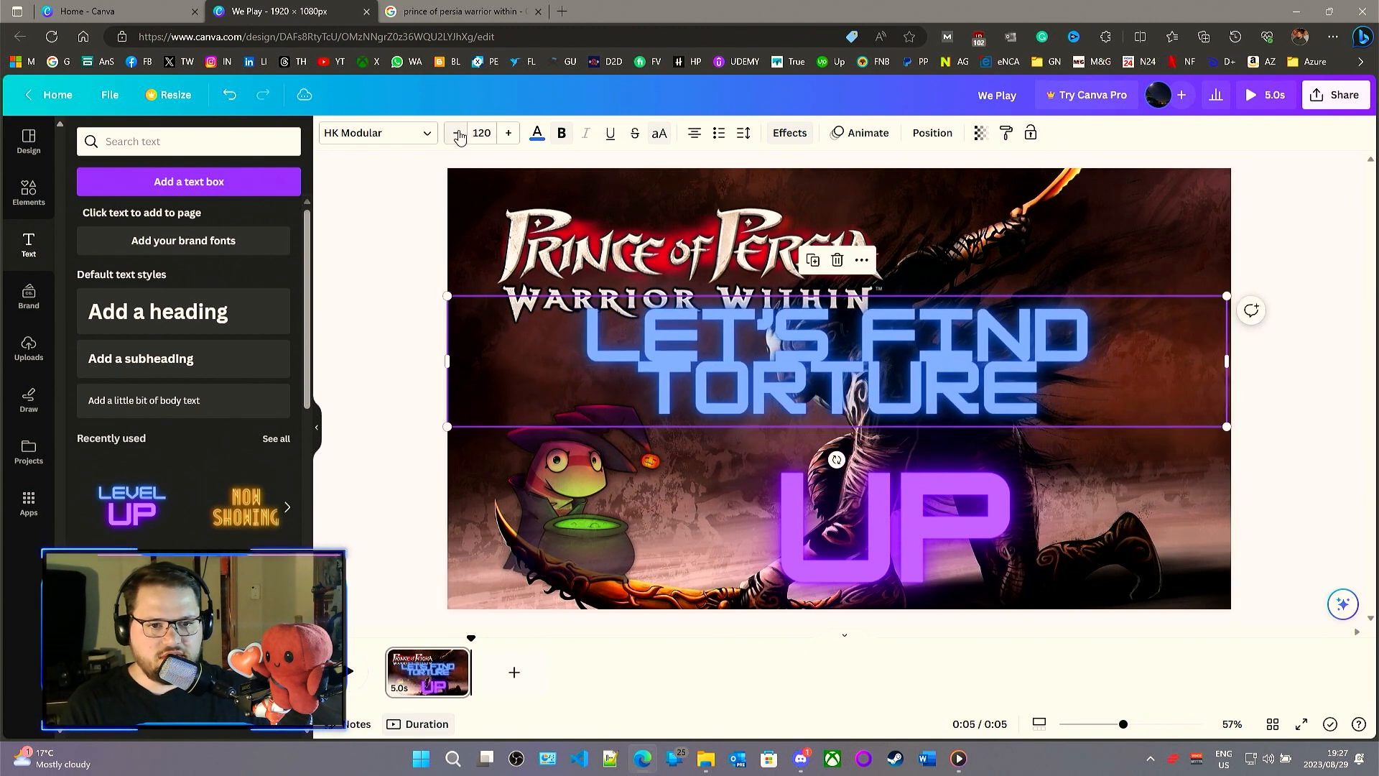
{"action": "left_click", "coordinate": [457, 133]}
{"action": "left_click", "coordinate": [457, 133]}
{"action": "left_click", "coordinate": [457, 133]}
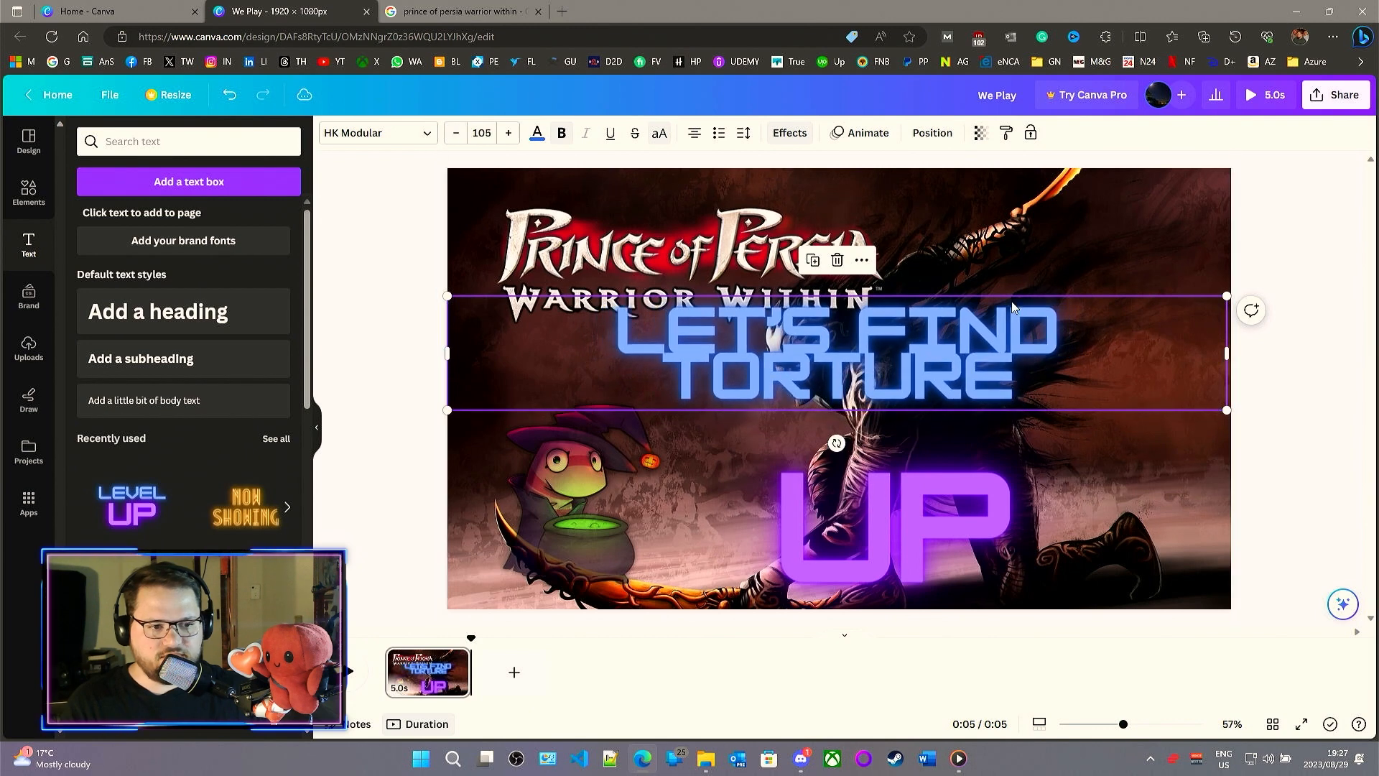
{"action": "double_click", "coordinate": [1012, 327]}
{"action": "left_click", "coordinate": [1076, 342]}
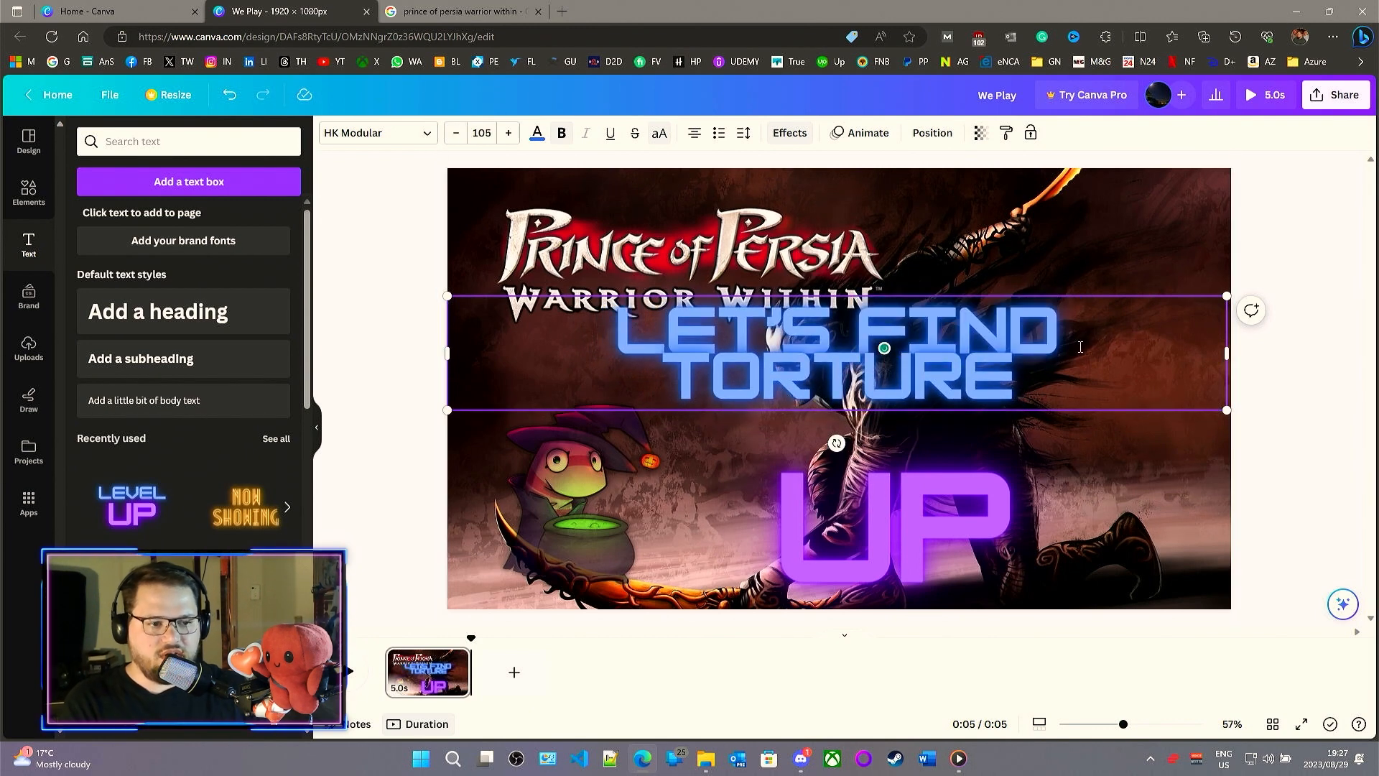
{"action": "key", "text": "Delete"}
{"action": "key", "text": "Return"}
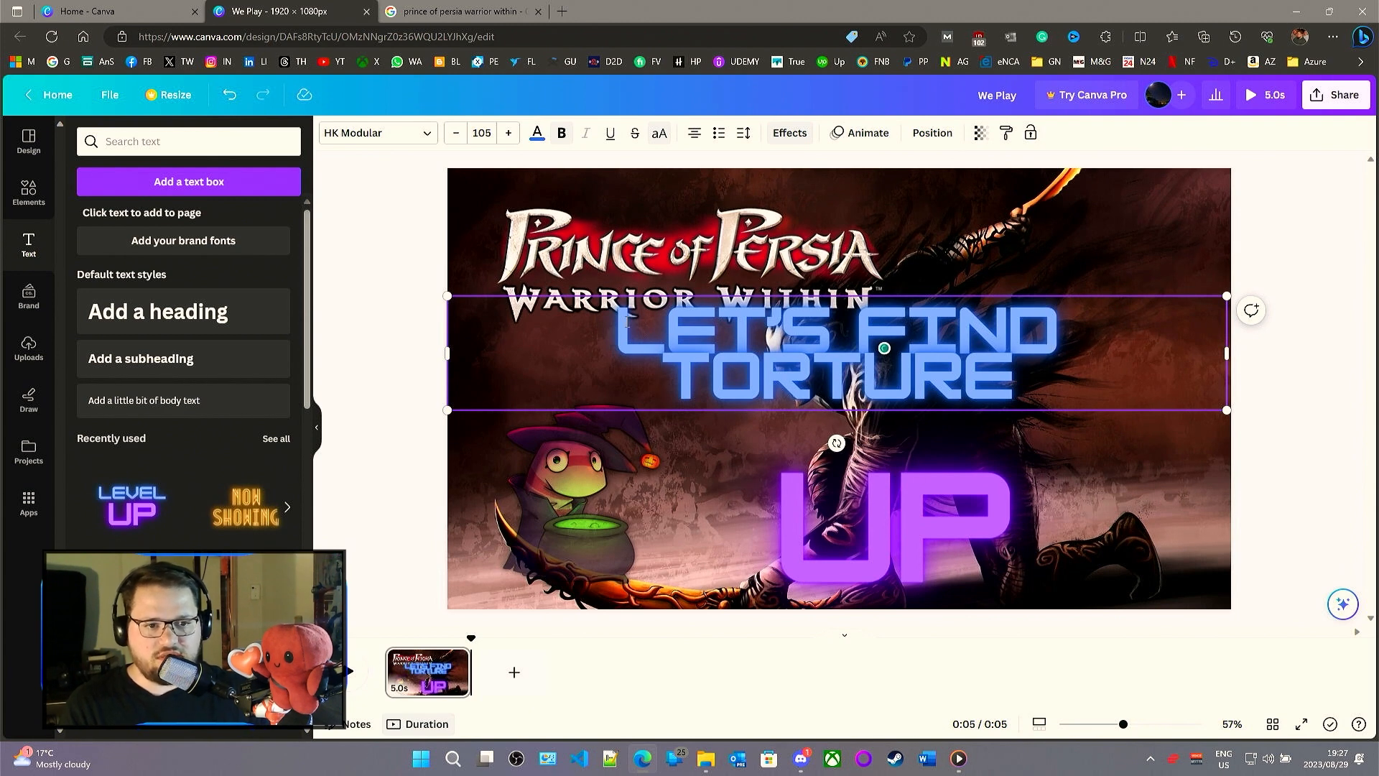
{"action": "key", "text": "Escape"}
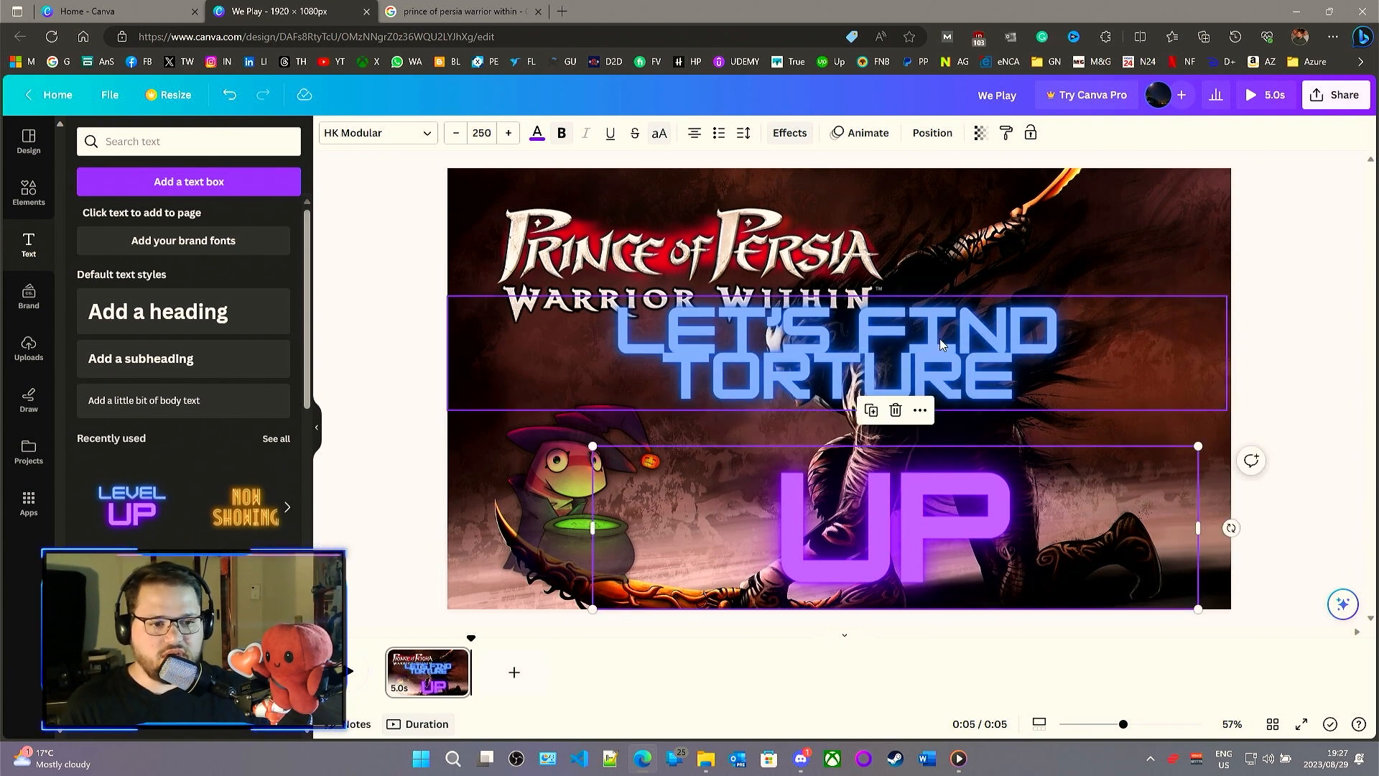
- Move the blue text down clear of the game logo and delete the word "TORTURE" from it
{"action": "left_click_drag", "start_coordinate": [941, 338], "coordinate": [923, 367]}
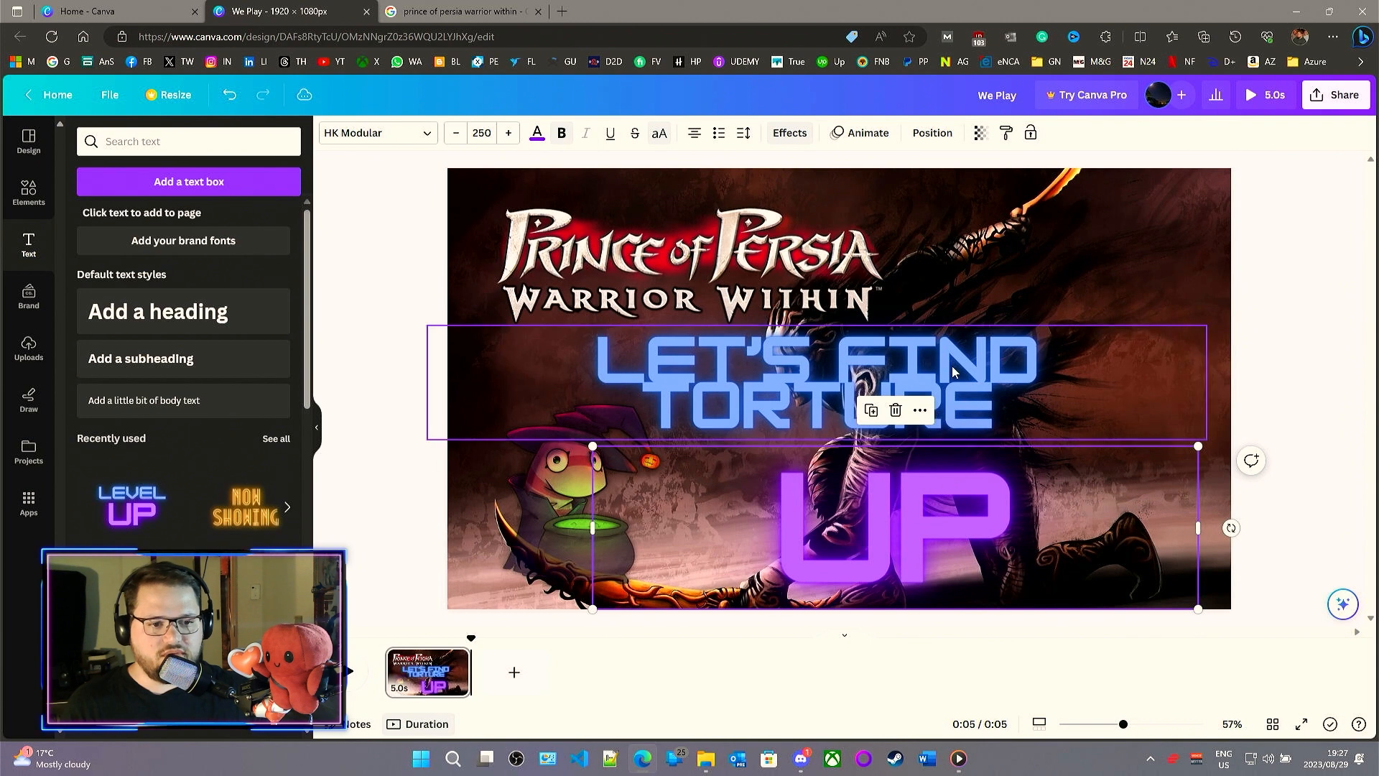
{"action": "left_click_drag", "start_coordinate": [993, 416], "coordinate": [650, 417]}
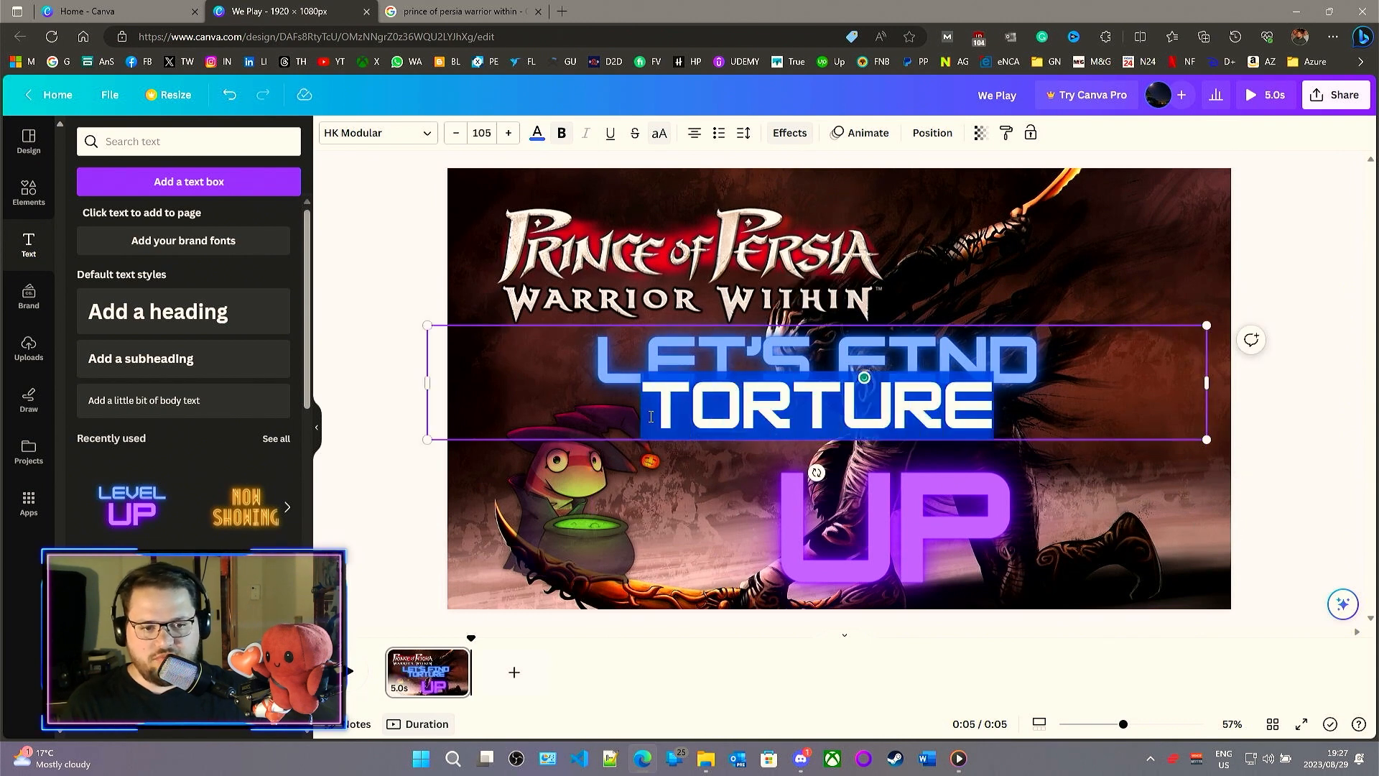
{"action": "key", "text": "BackSpace"}
- Replace the purple "UP" with "TORTURE" and widen its text box so the word fits on one line
{"action": "left_click", "coordinate": [942, 507]}
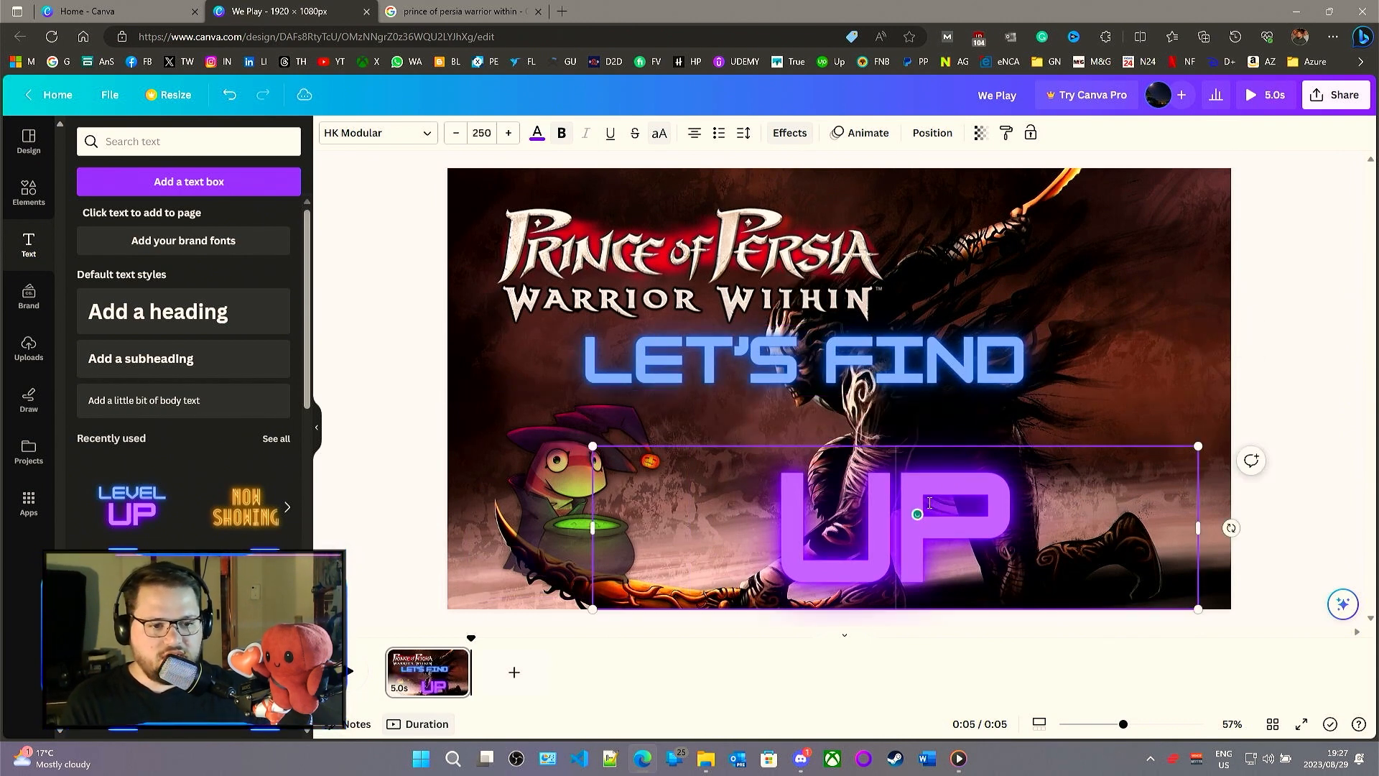
{"action": "double_click", "coordinate": [918, 495]}
{"action": "type", "text": "TOR"}
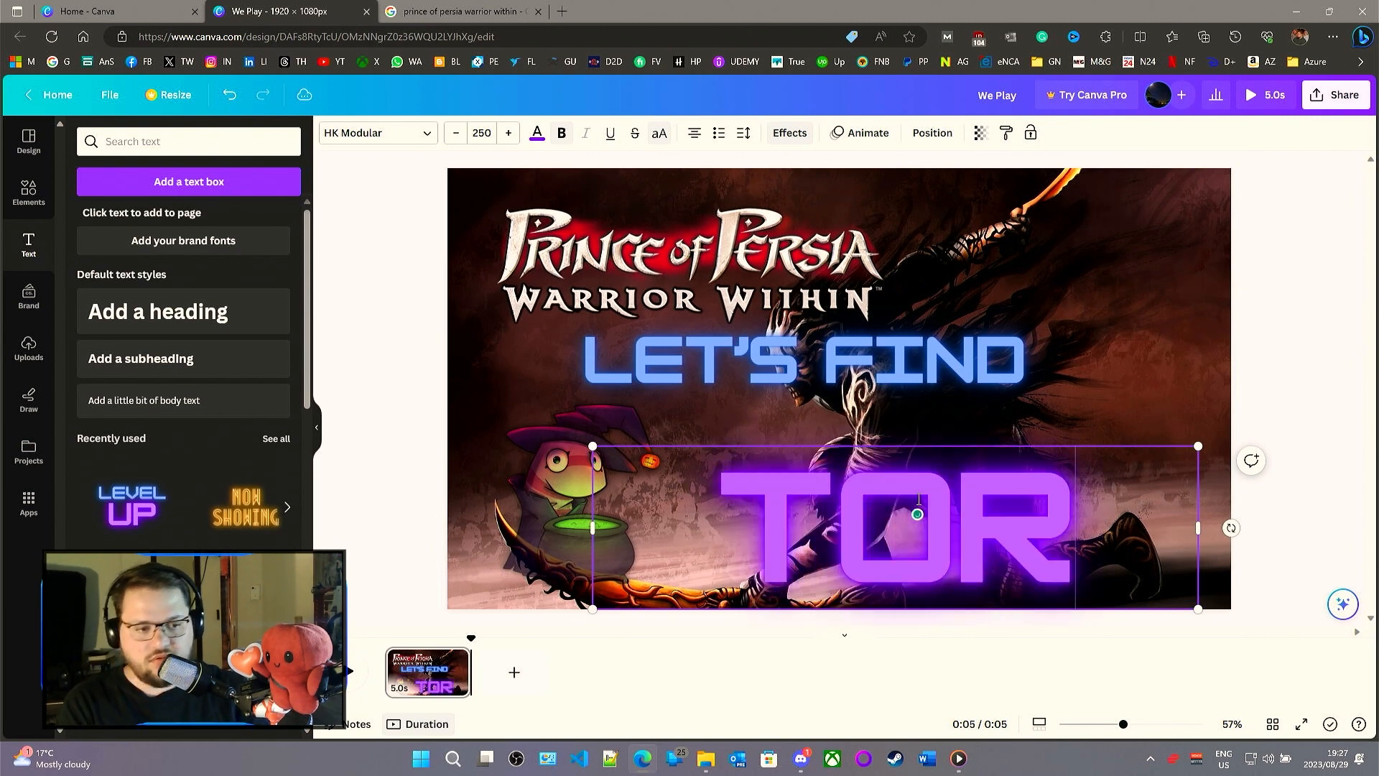
{"action": "type", "text": "TURE"}
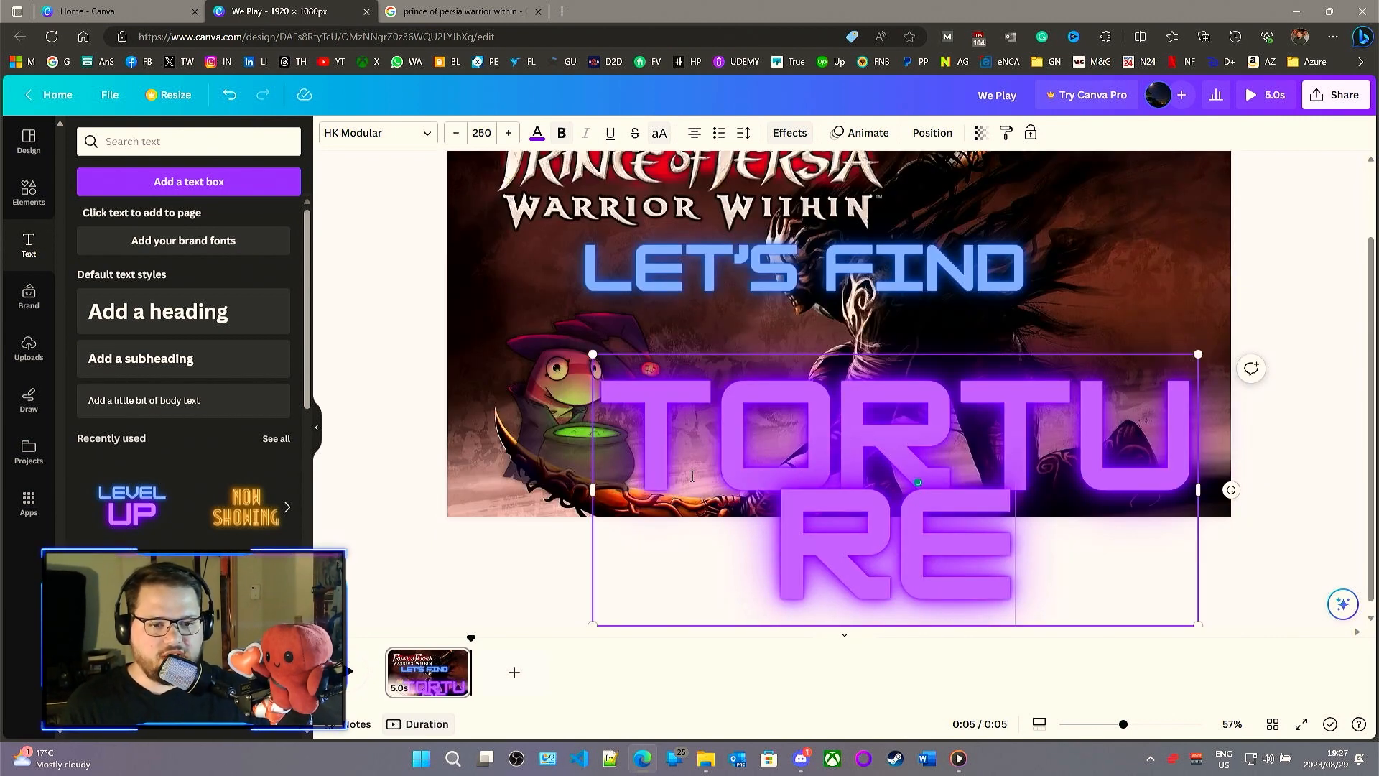
{"action": "left_click_drag", "start_coordinate": [589, 491], "coordinate": [348, 528]}
- Reduce the font size of the purple "TORTURE" text to 185
{"action": "left_click", "coordinate": [455, 135]}
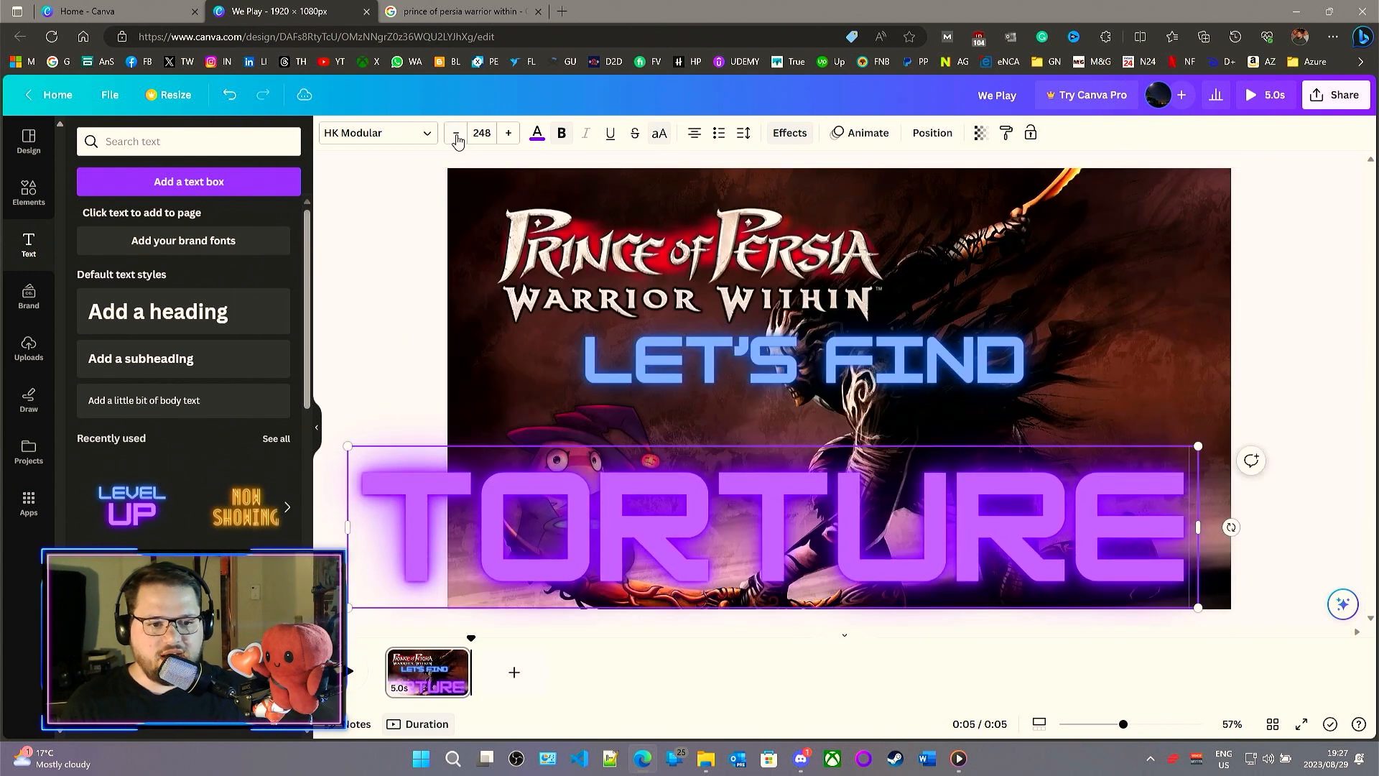
{"action": "left_click", "coordinate": [455, 135]}
{"action": "left_click", "coordinate": [455, 134]}
{"action": "left_click", "coordinate": [455, 135]}
{"action": "left_click", "coordinate": [456, 135]}
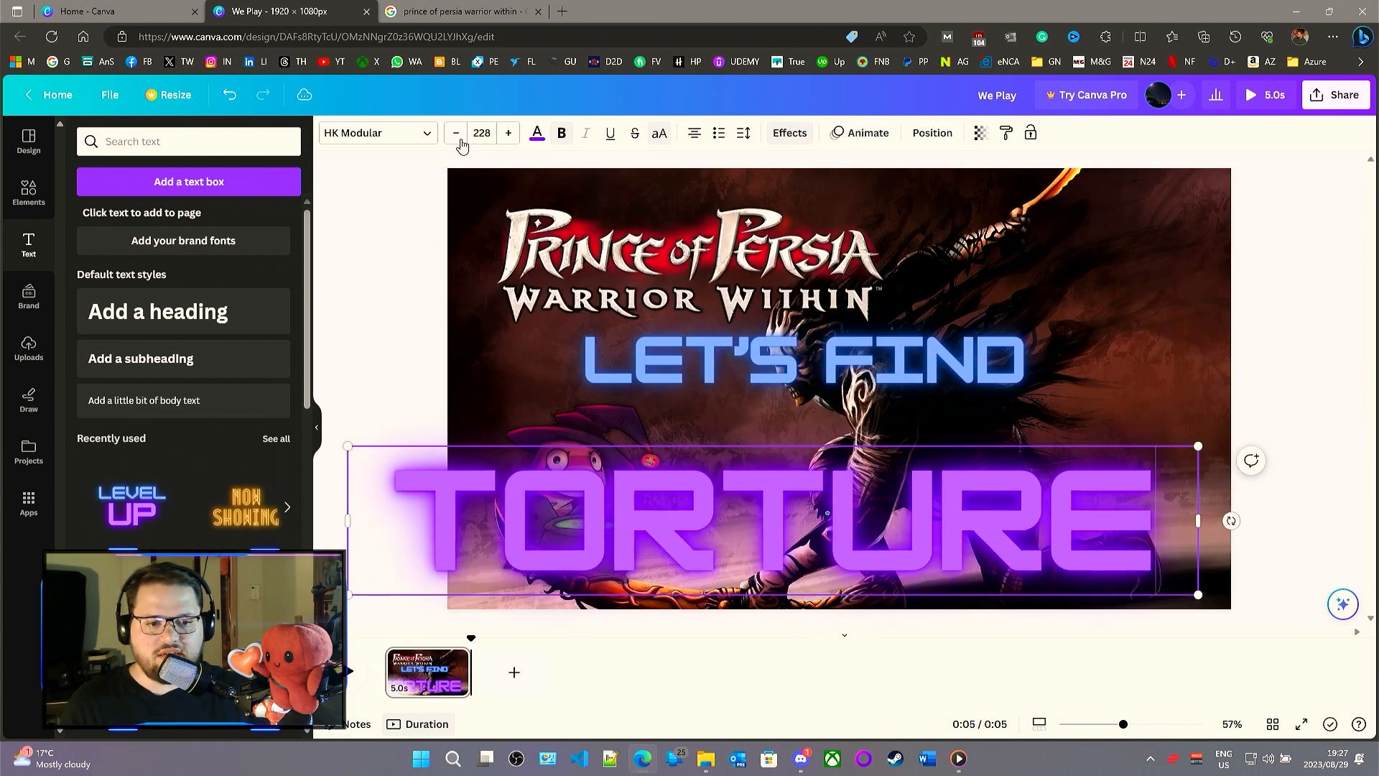
{"action": "left_click", "coordinate": [457, 135]}
{"action": "left_click", "coordinate": [457, 135]}
{"action": "left_click", "coordinate": [457, 135]}
{"action": "left_click", "coordinate": [457, 135]}
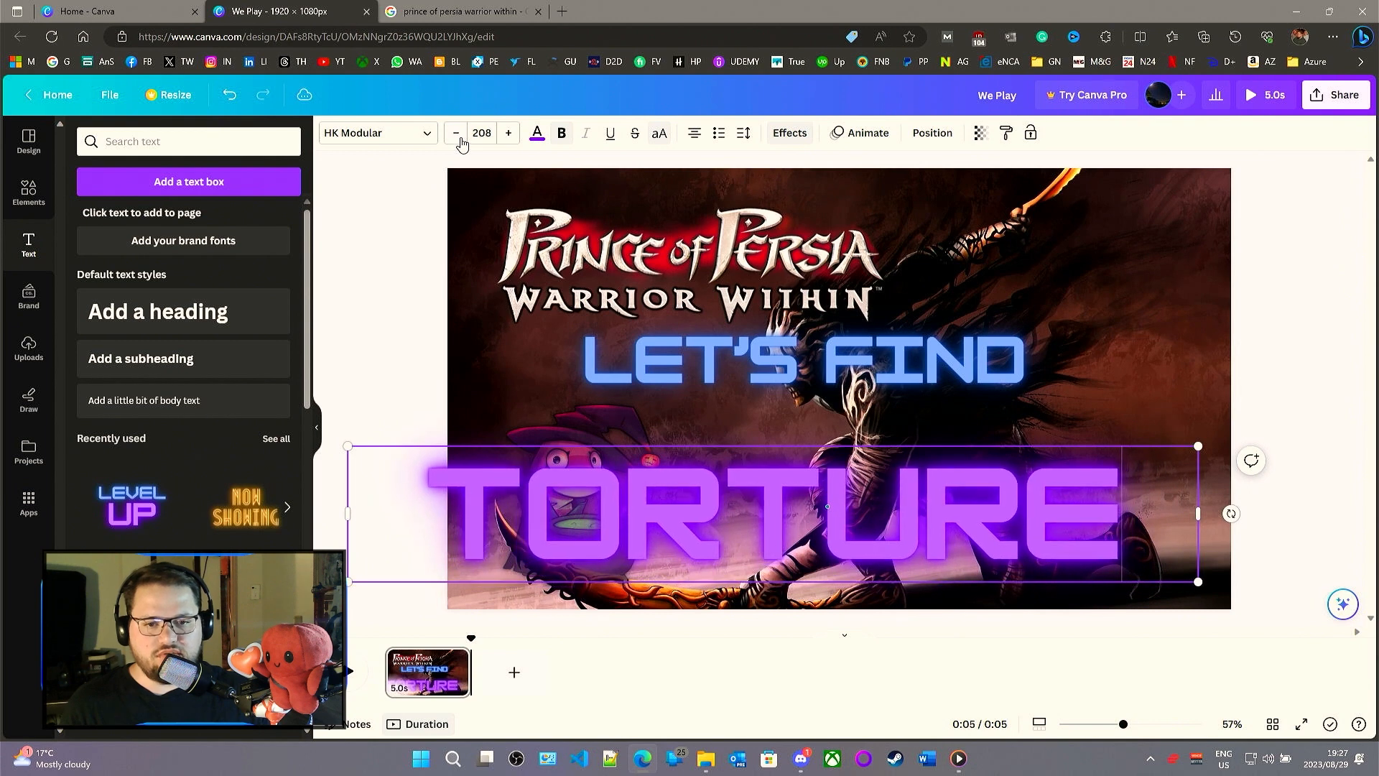
{"action": "left_click", "coordinate": [457, 135]}
{"action": "left_click", "coordinate": [457, 135]}
{"action": "left_click", "coordinate": [457, 135]}
{"action": "left_click", "coordinate": [457, 135]}
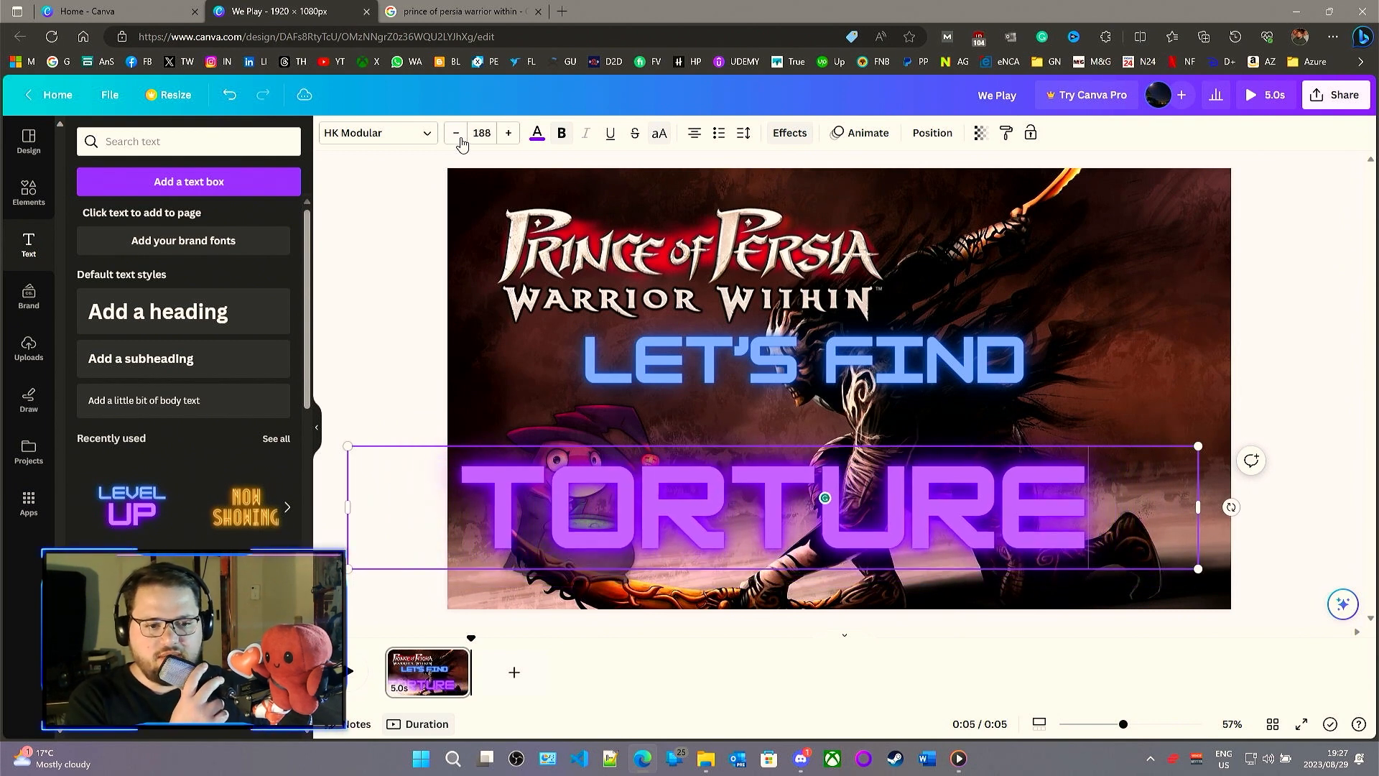
{"action": "left_click", "coordinate": [457, 135]}
{"action": "left_click", "coordinate": [1259, 335]}
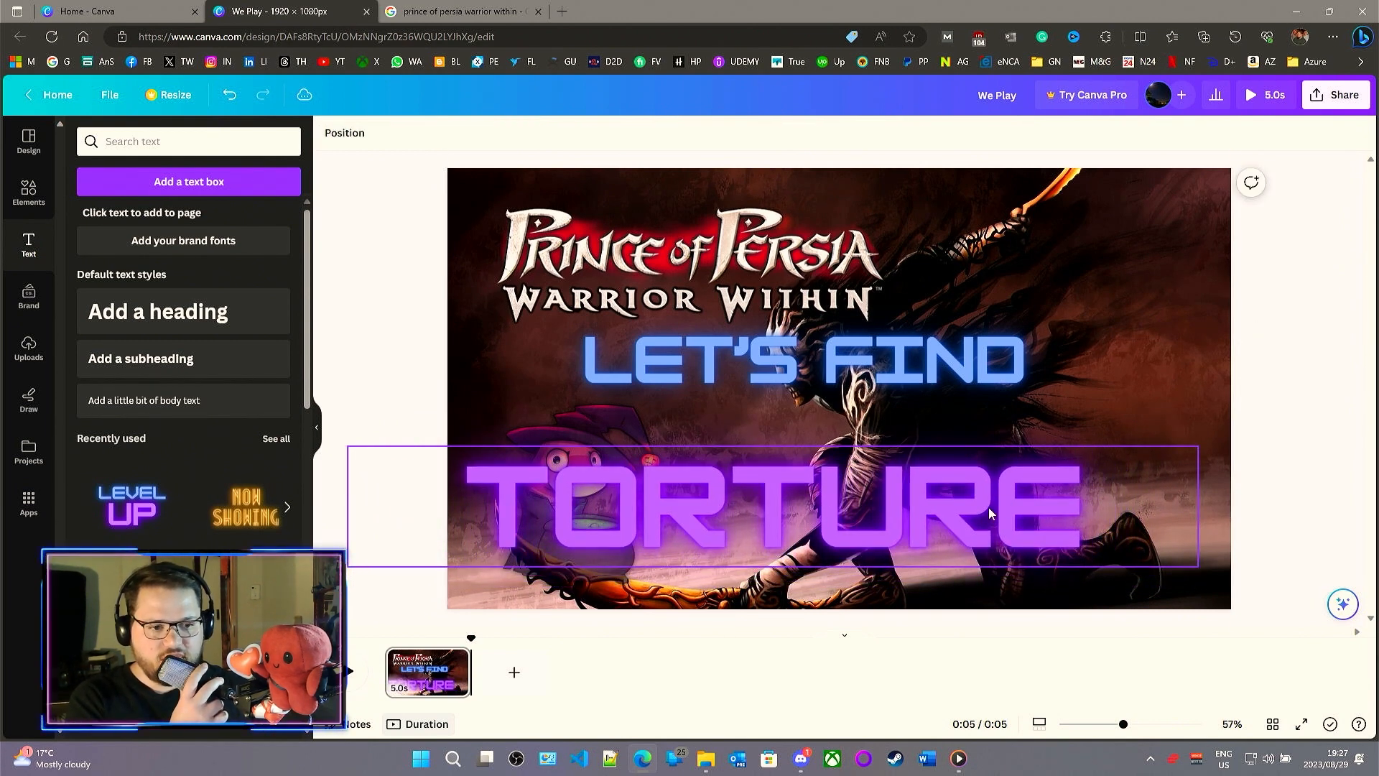
- Move "TORTURE" beside the frog witch, below "LET'S FIND", with its last letter near the page's right edge
{"action": "left_click_drag", "start_coordinate": [967, 490], "coordinate": [1088, 506]}
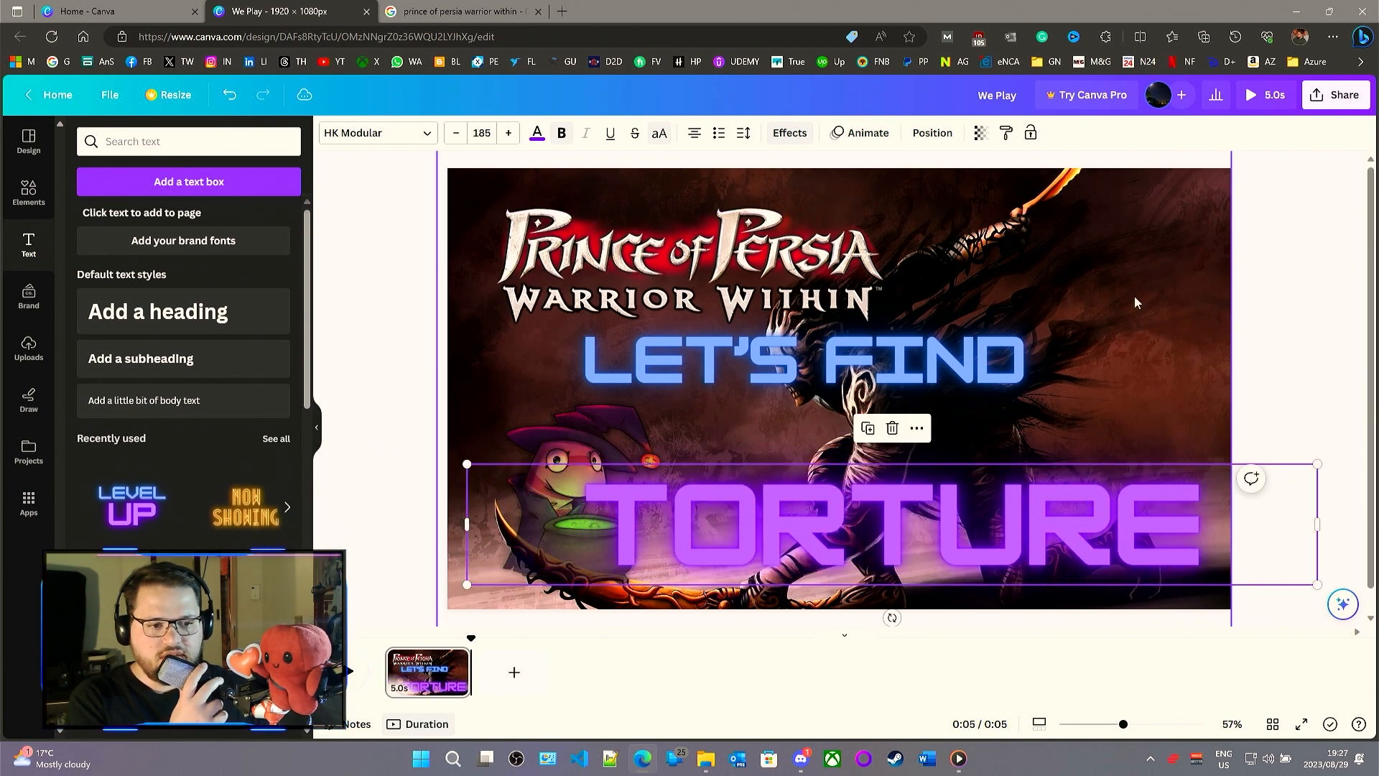
{"action": "left_click", "coordinate": [1114, 286]}
{"action": "left_click", "coordinate": [946, 519]}
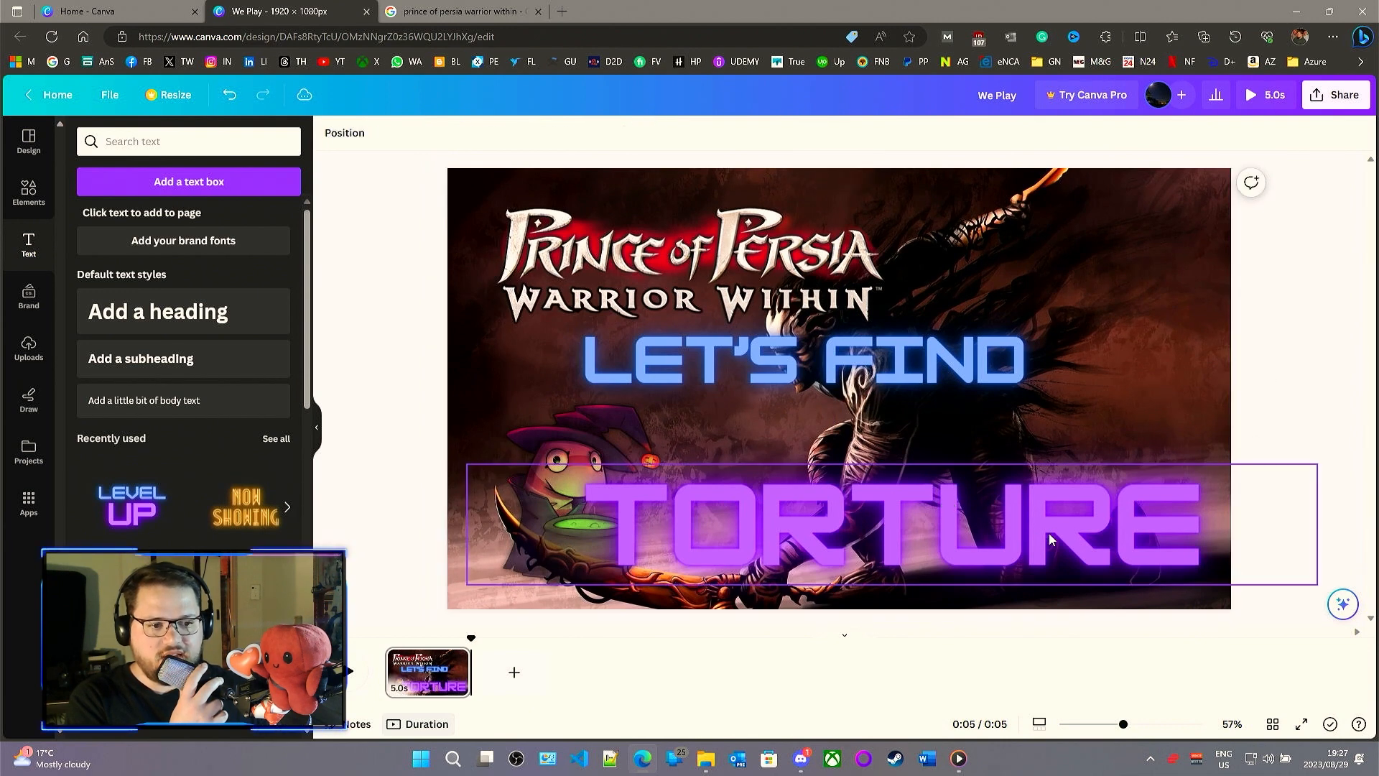
{"action": "left_click_drag", "start_coordinate": [1049, 533], "coordinate": [1050, 476]}
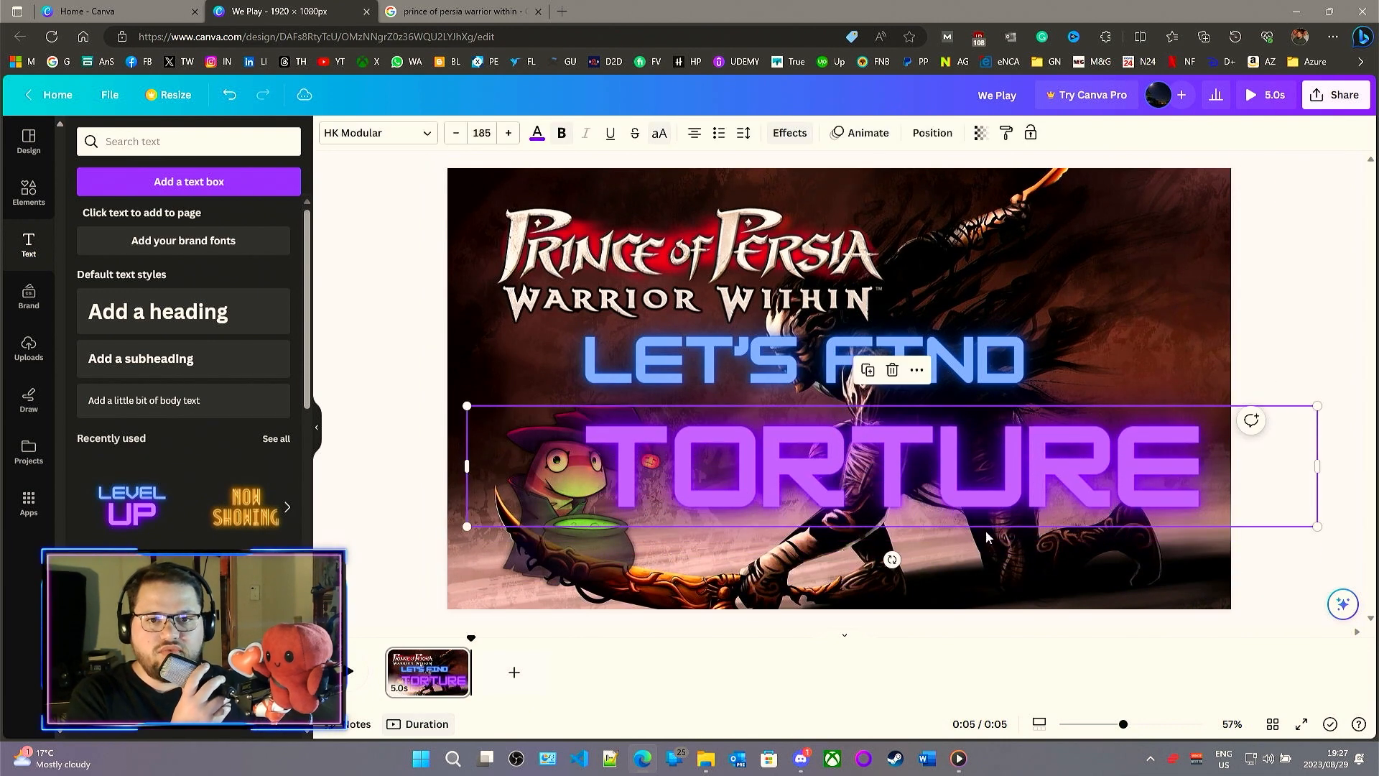
{"action": "left_click", "coordinate": [415, 474]}
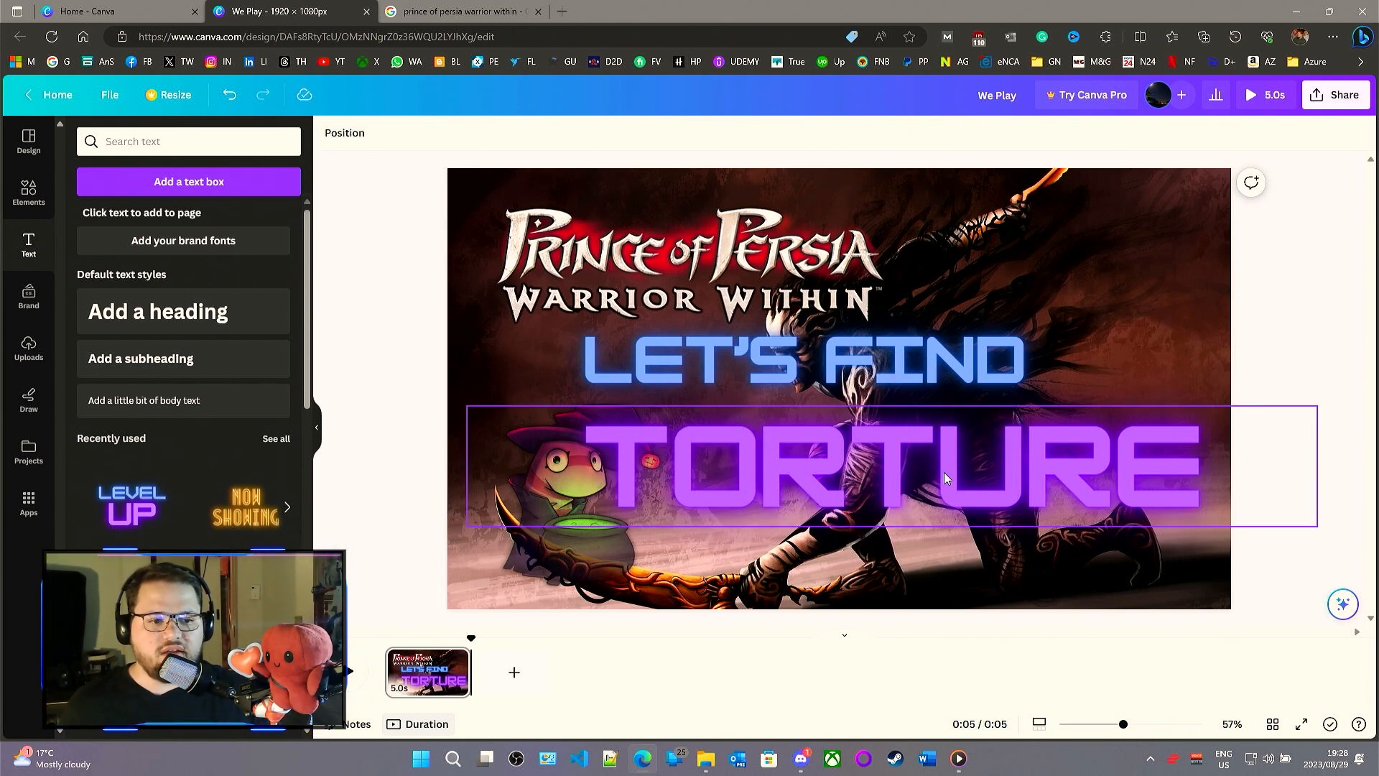
{"action": "left_click_drag", "start_coordinate": [944, 472], "coordinate": [962, 493]}
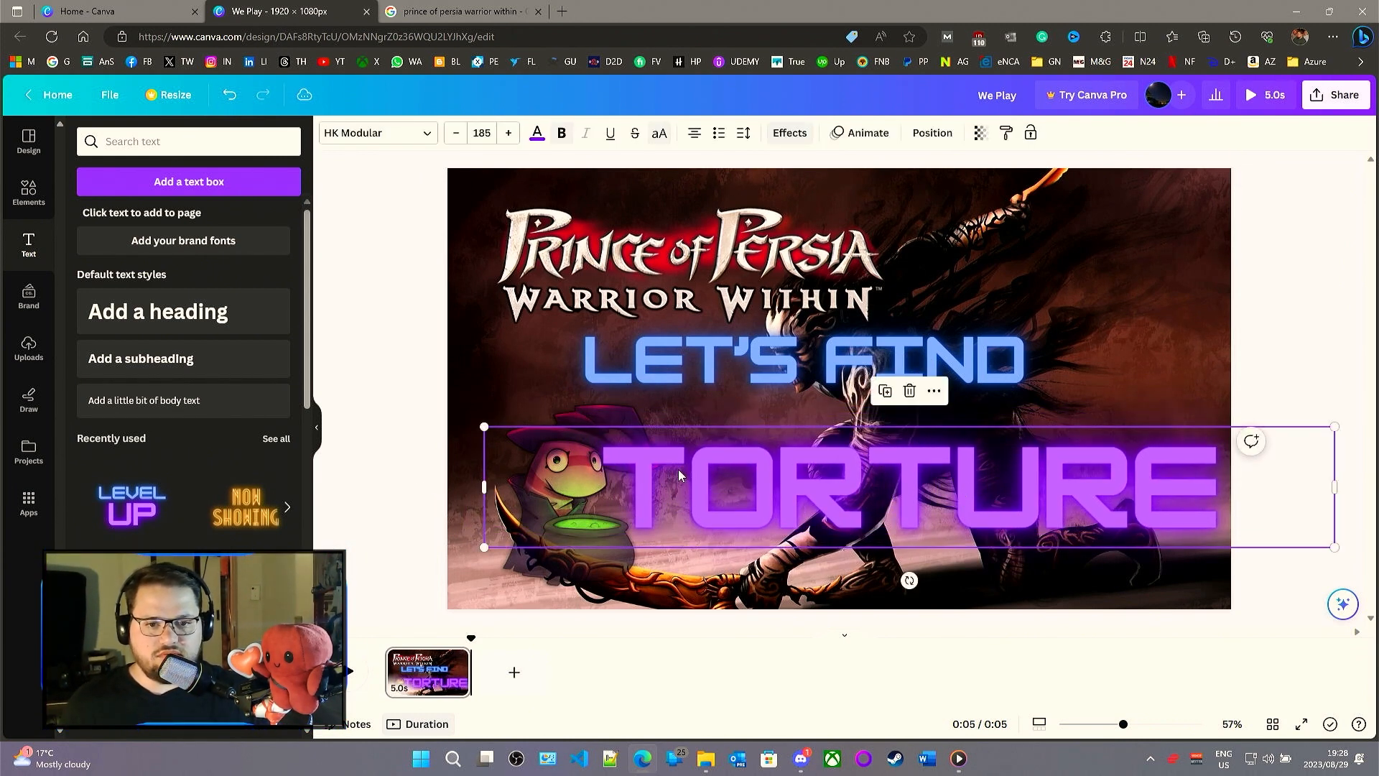
- Apply the Wipe text animation to "LET'S FIND"
{"action": "left_click", "coordinate": [821, 354]}
{"action": "left_click", "coordinate": [845, 140]}
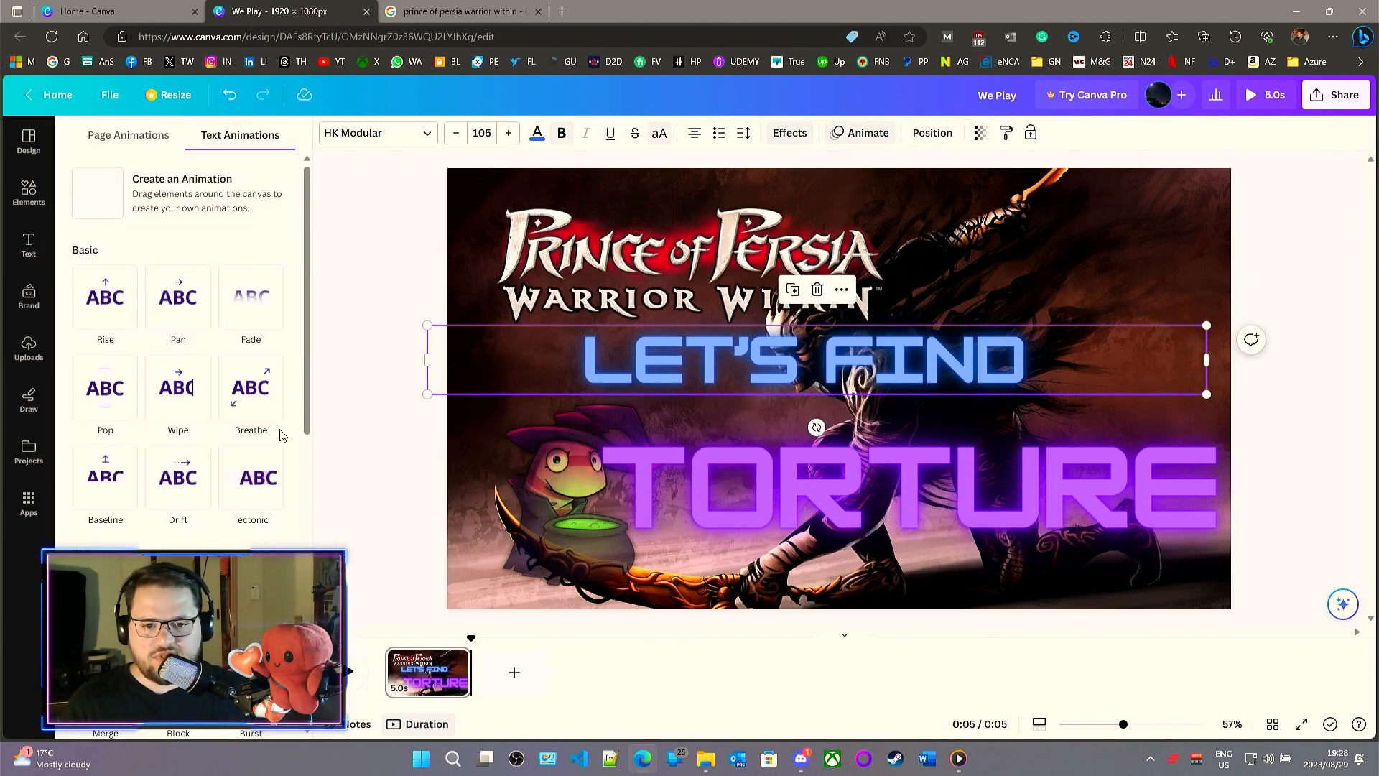
{"action": "left_click", "coordinate": [194, 376]}
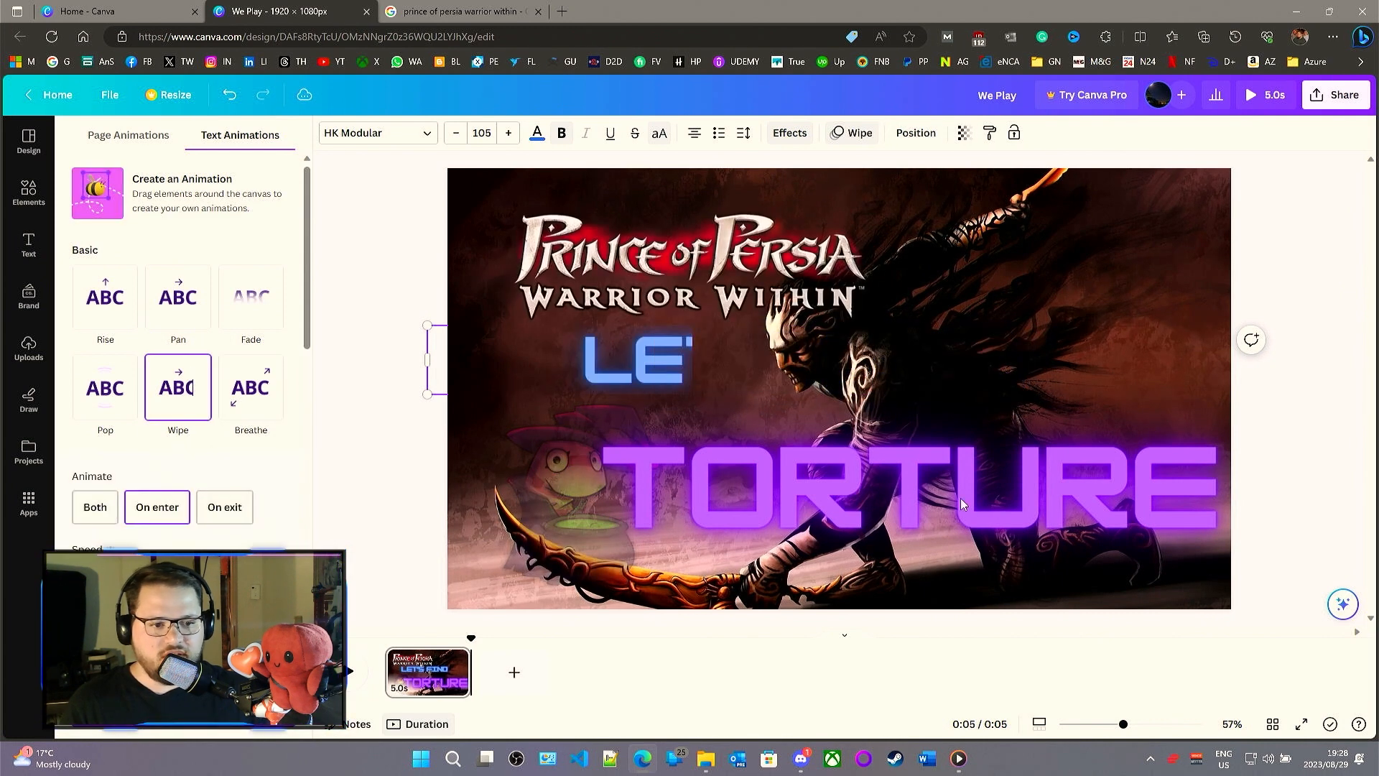
- Apply the Block text animation to "TORTURE" and play the page to preview the animations
{"action": "left_click", "coordinate": [912, 481]}
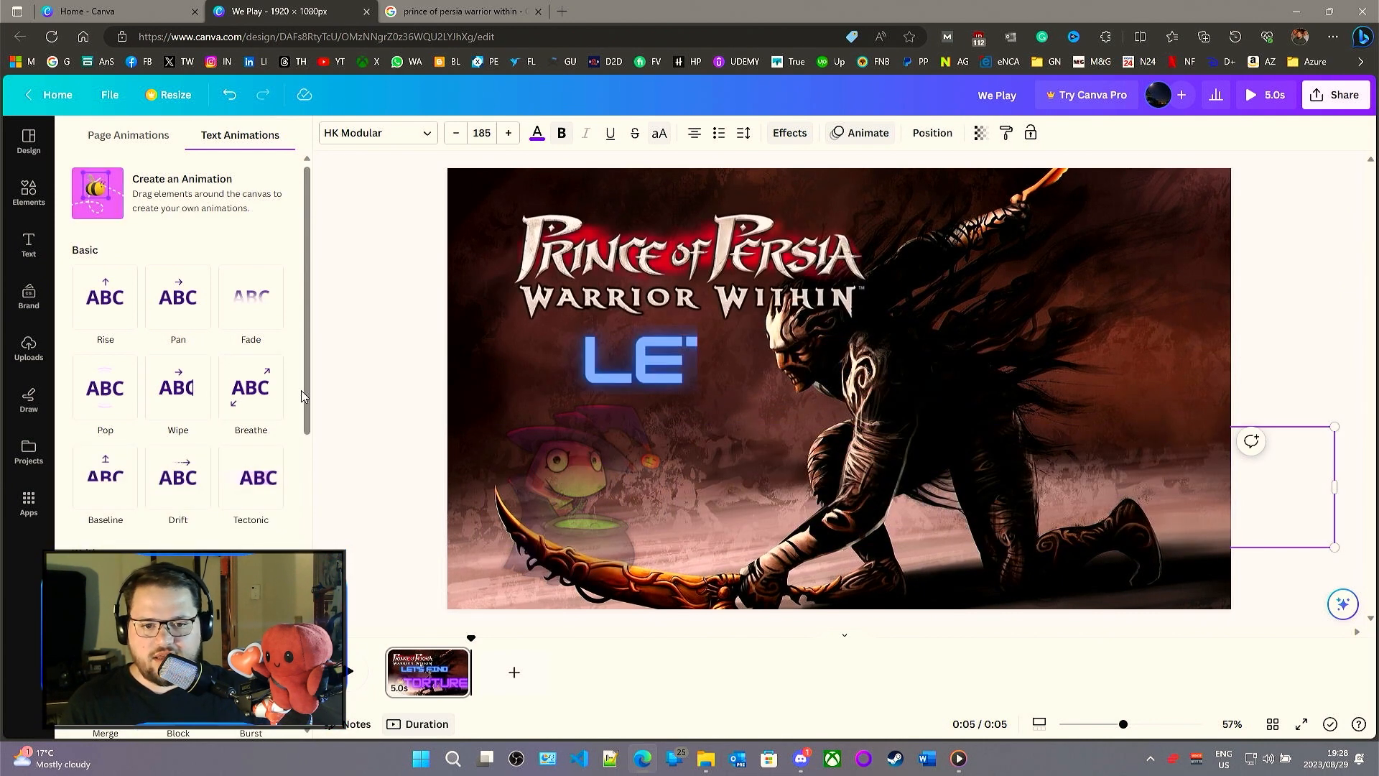
{"action": "scroll", "coordinate": [302, 399], "scroll_direction": "down", "scroll_amount": 1}
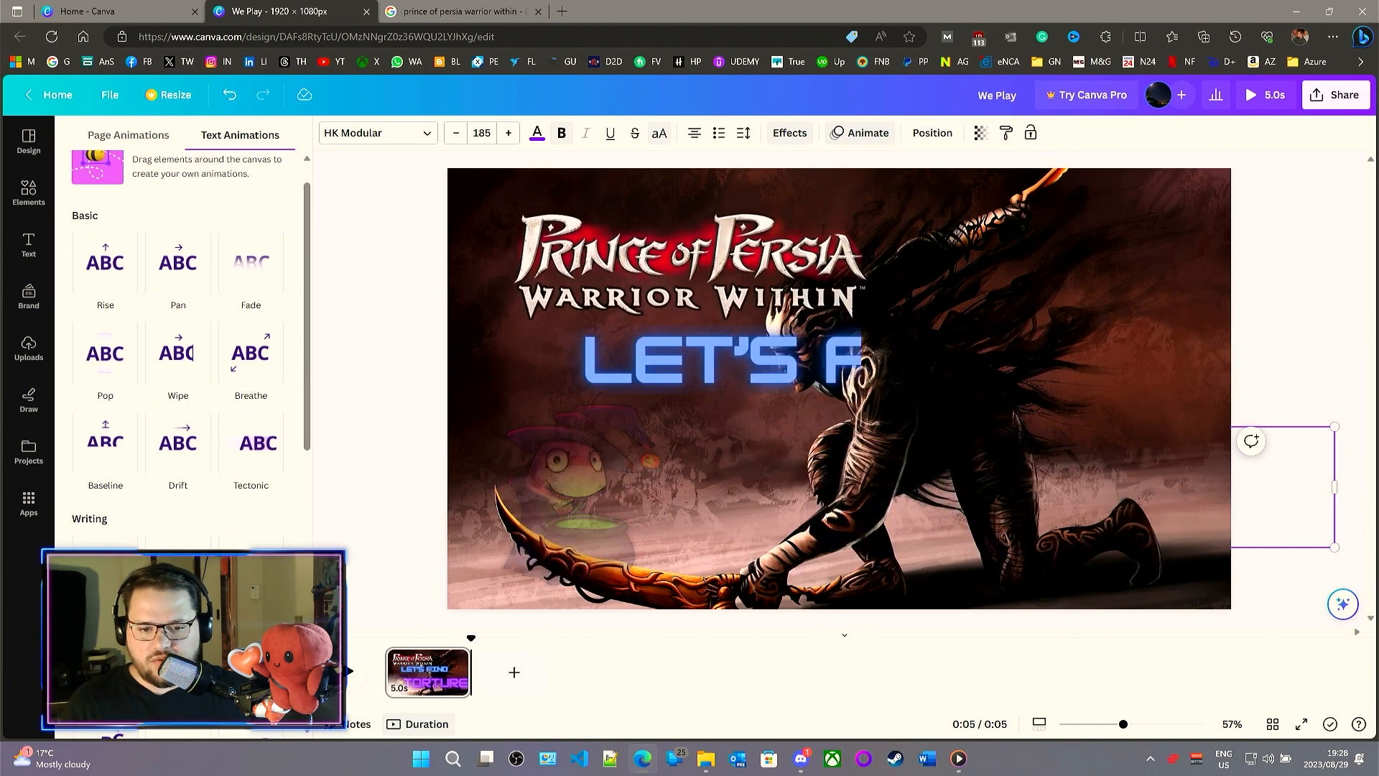
{"action": "scroll", "coordinate": [180, 431], "scroll_direction": "down", "scroll_amount": 3}
{"action": "left_click", "coordinate": [178, 442]}
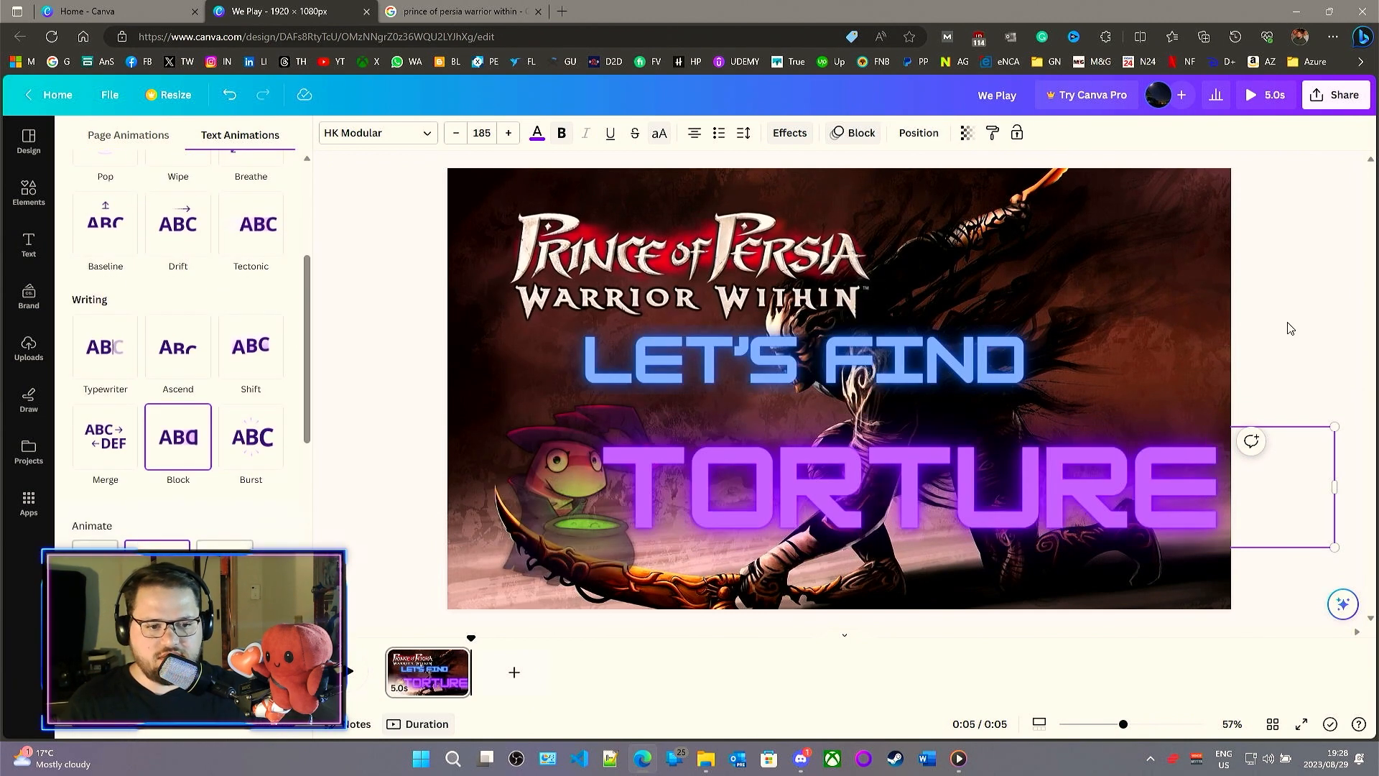
{"action": "left_click", "coordinate": [660, 636]}
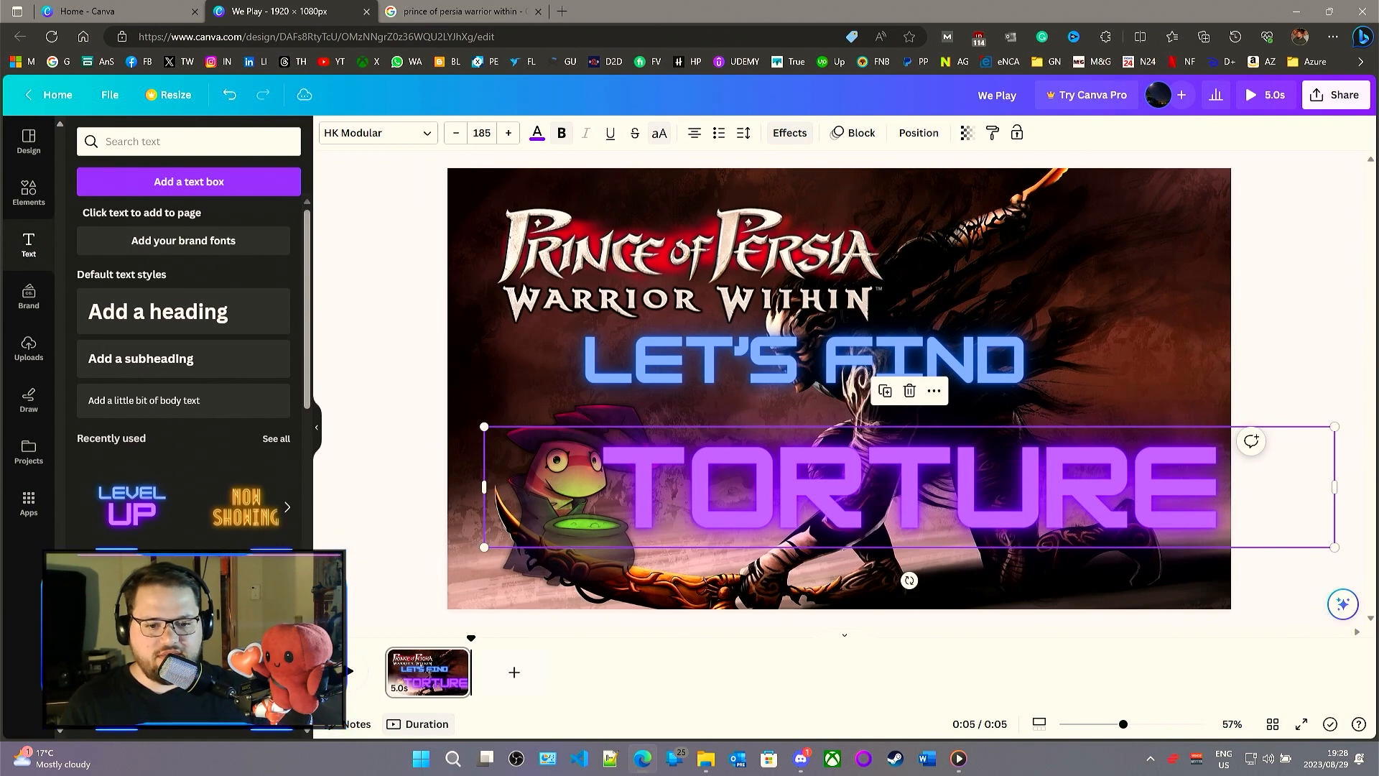
{"action": "left_click", "coordinate": [350, 671]}
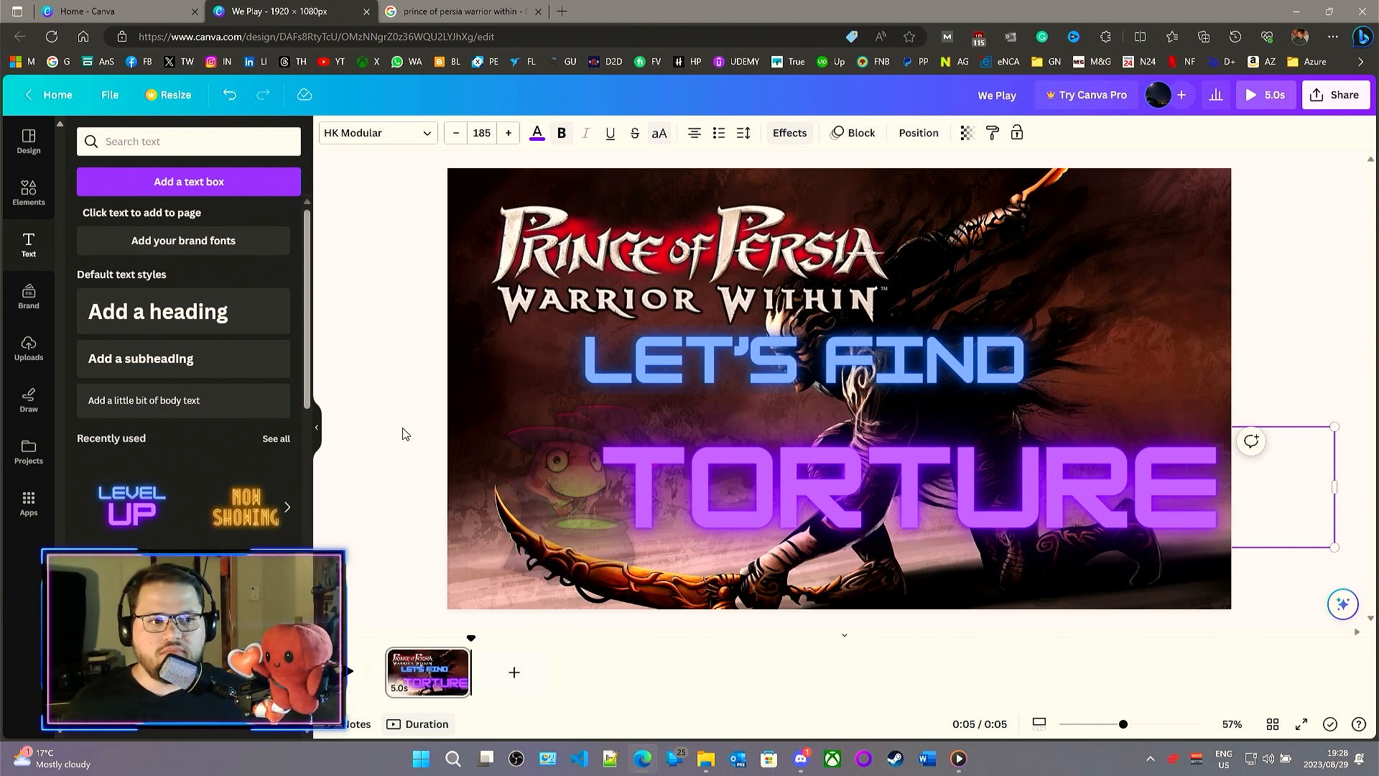
- Open the design's download settings and keep MP4 Video as the file type
{"action": "left_click", "coordinate": [1333, 95]}
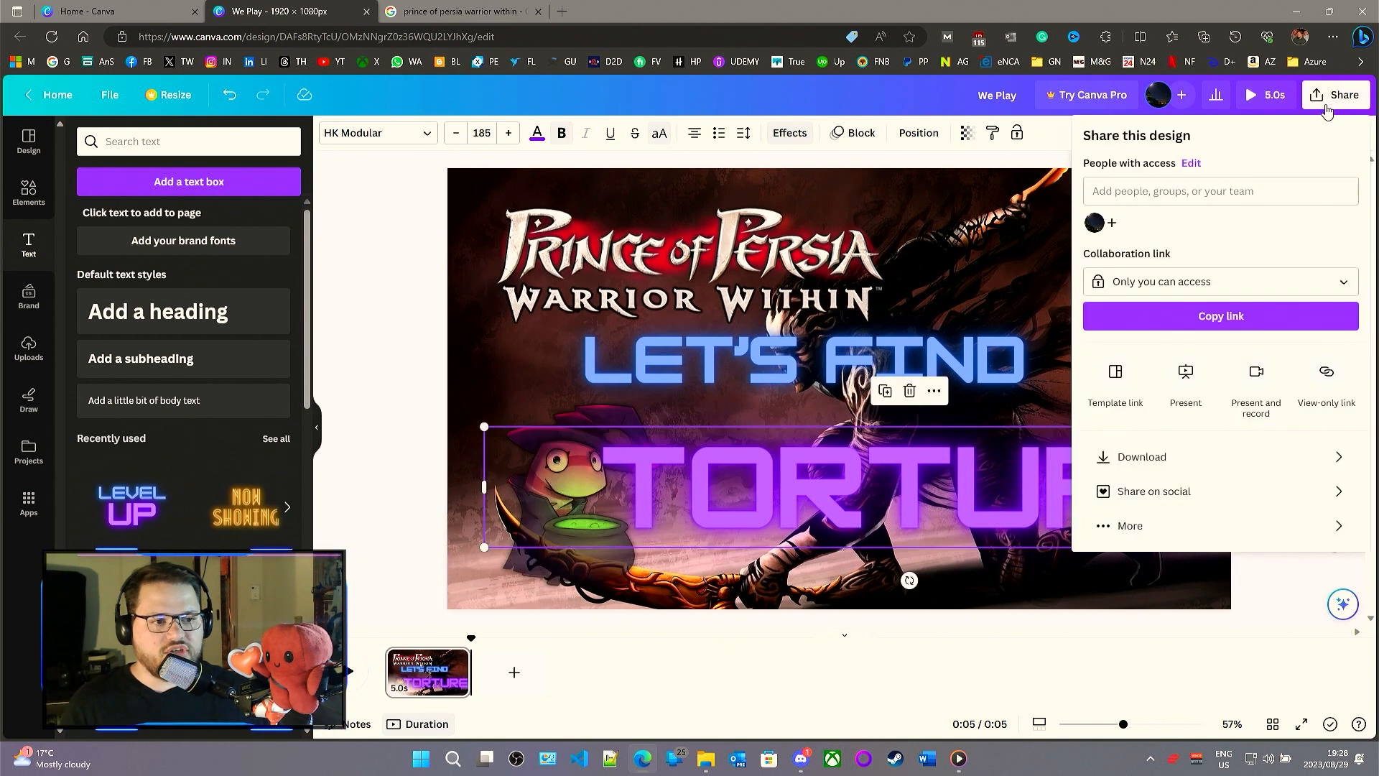
{"action": "left_click", "coordinate": [1137, 460]}
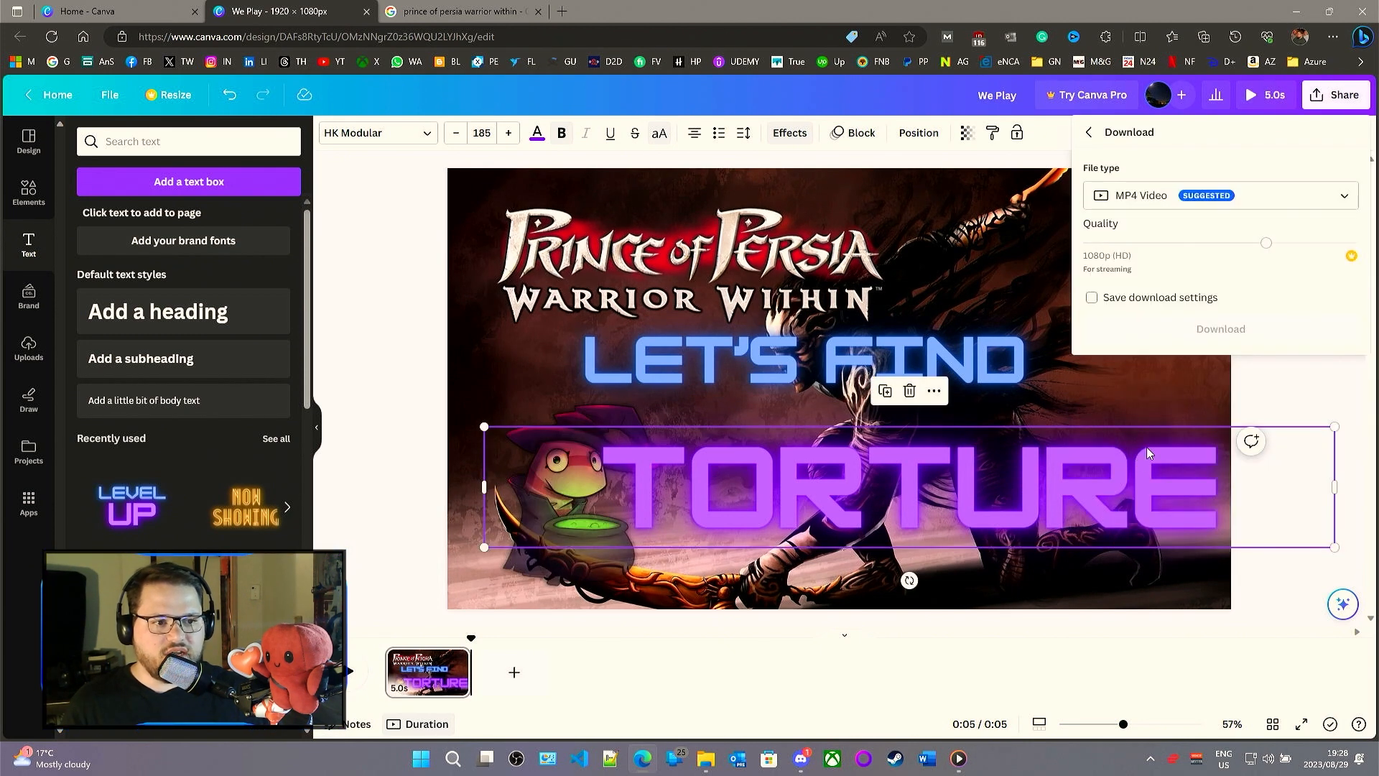
{"action": "left_click", "coordinate": [1153, 205]}
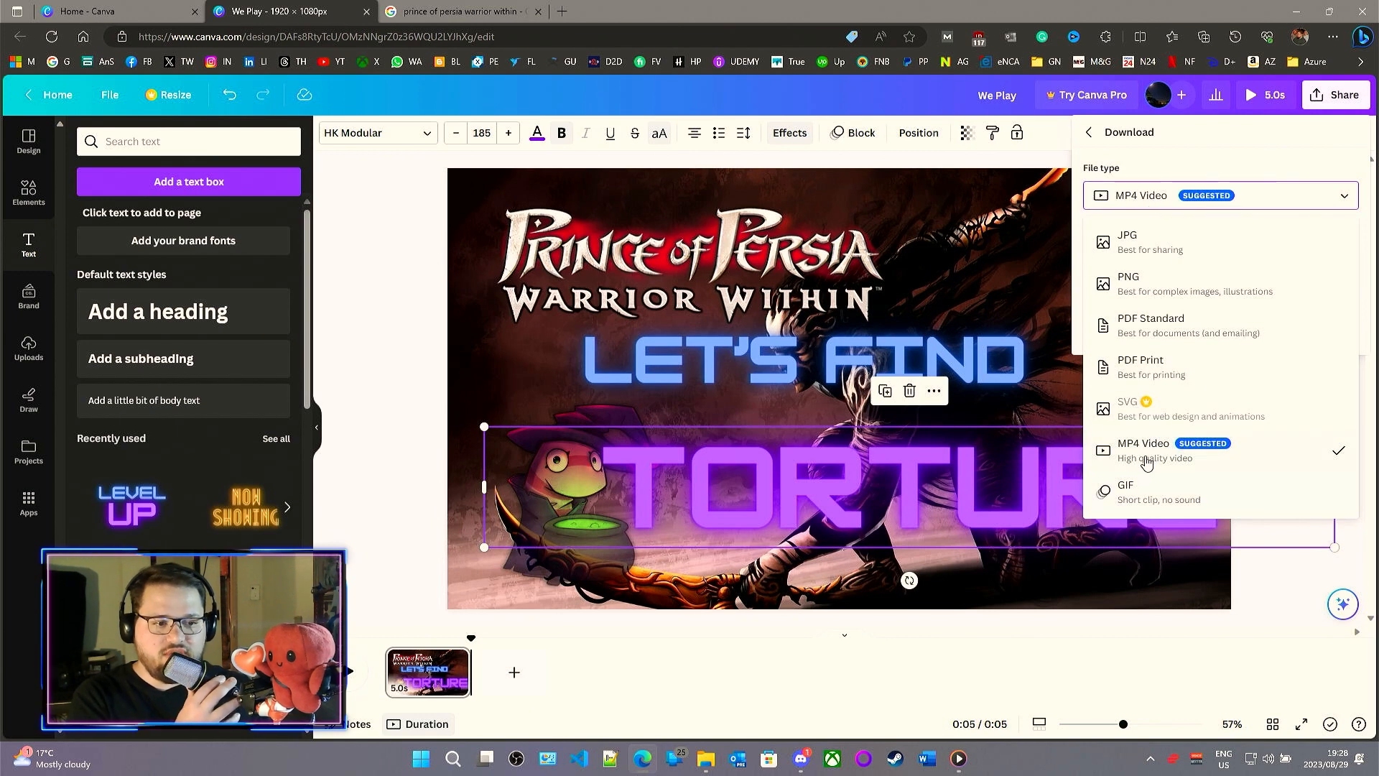
{"action": "left_click", "coordinate": [1211, 159]}
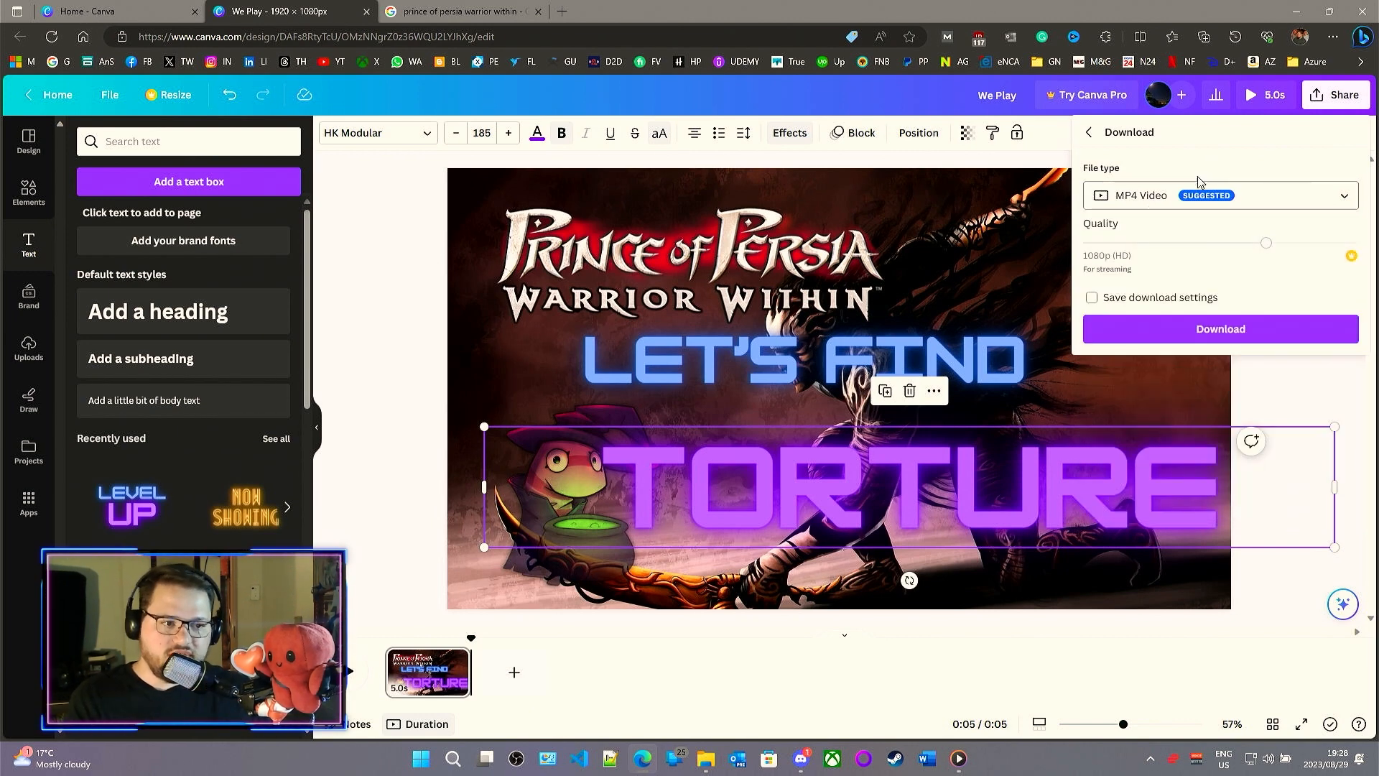